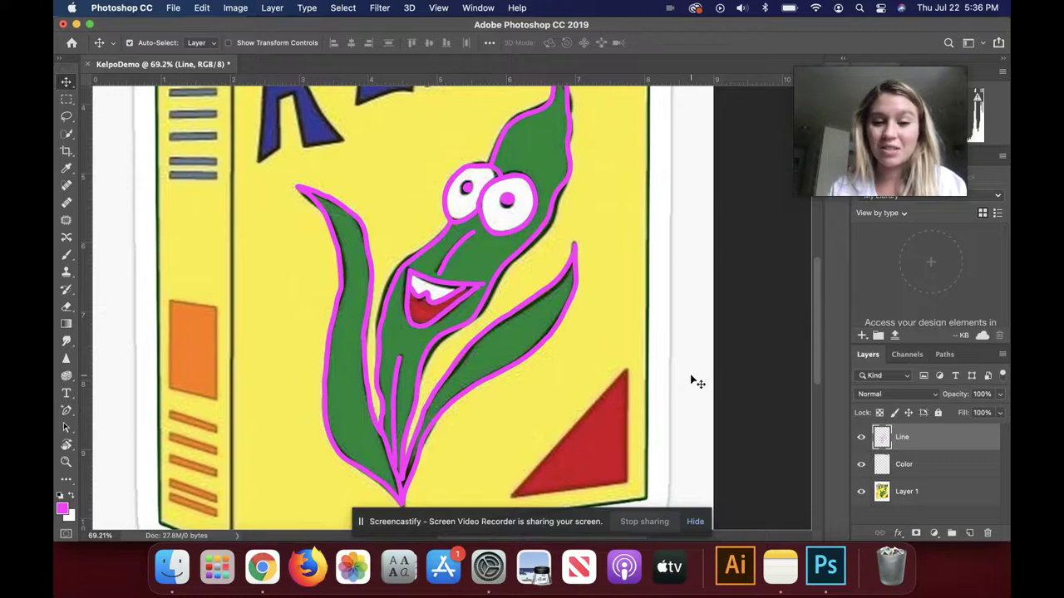
- Select the magenta kelp outlines on the Line layer with the Quick Selection tool
{"action": "scroll", "coordinate": [690, 380], "scroll_direction": "up", "scroll_amount": 5}
{"action": "scroll", "coordinate": [691, 380], "scroll_direction": "down", "scroll_amount": 4}
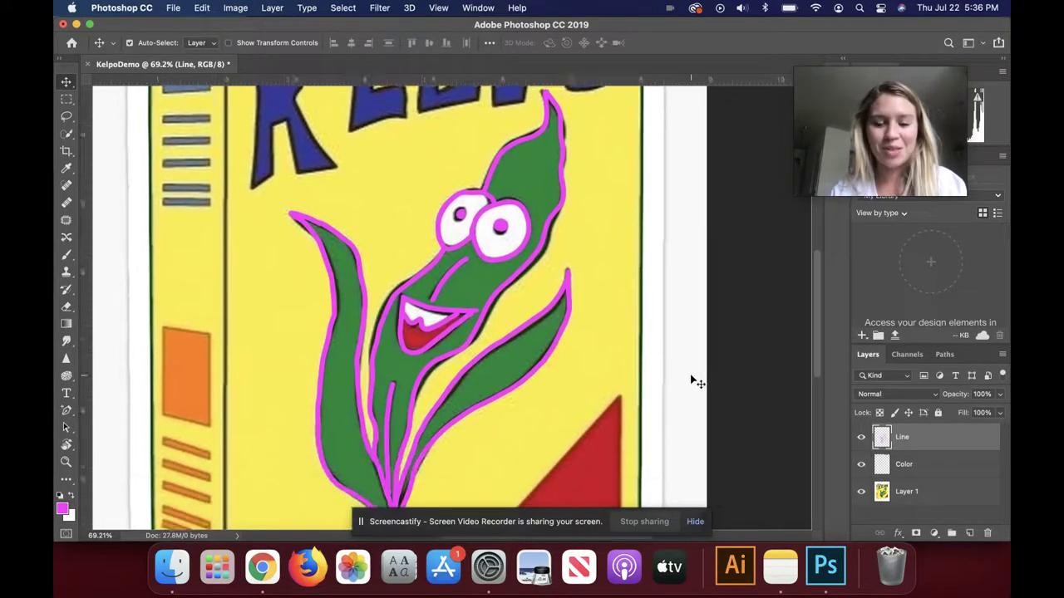
{"action": "scroll", "coordinate": [691, 380], "scroll_direction": "down", "scroll_amount": 1}
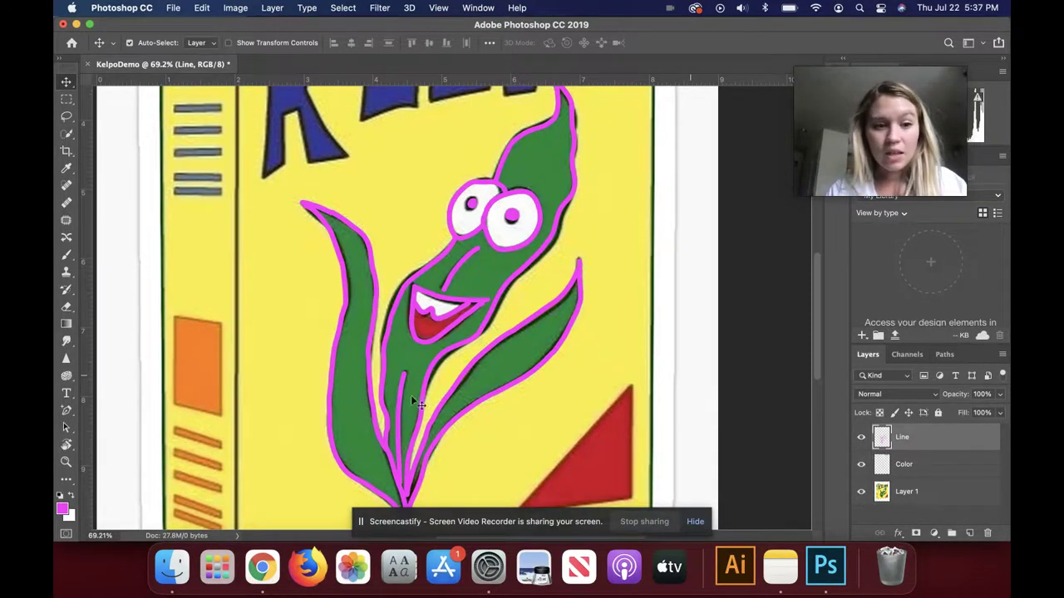
{"action": "left_click", "coordinate": [65, 136]}
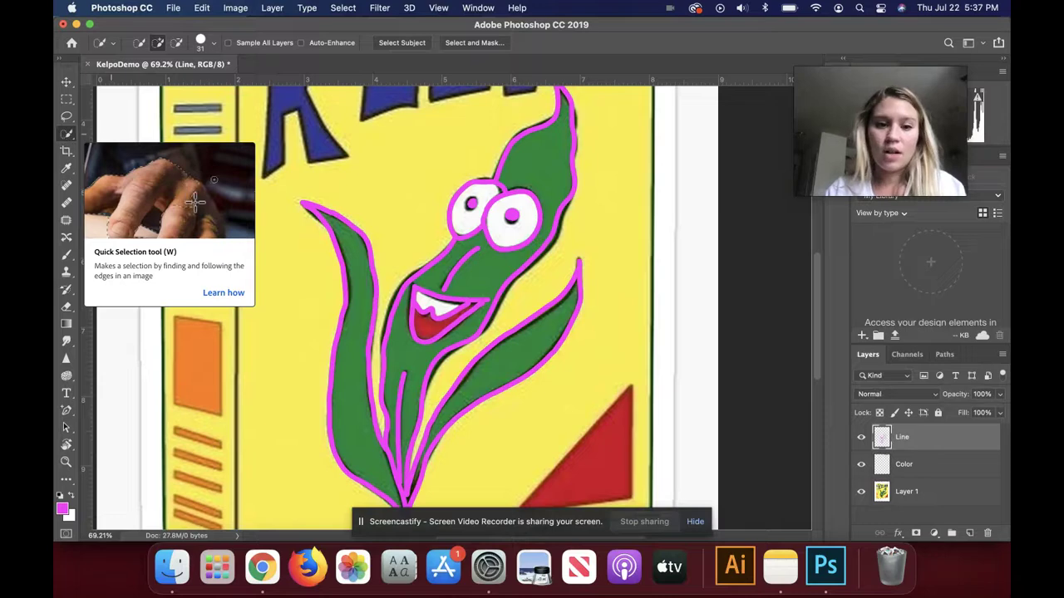
{"action": "key", "text": "super+r"}
{"action": "left_click_drag", "start_coordinate": [327, 224], "coordinate": [367, 279]}
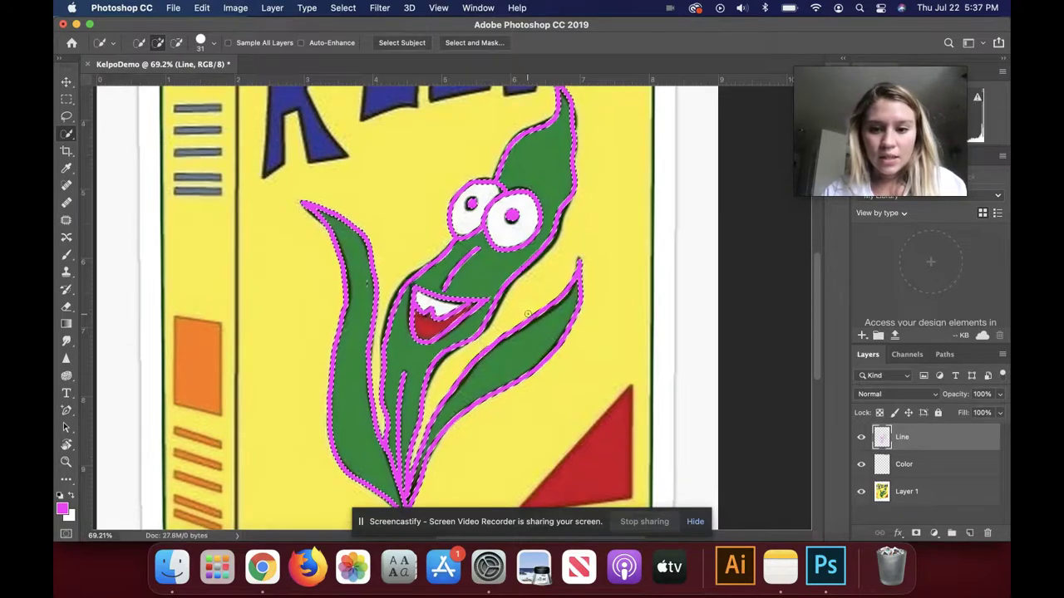
- Name the layer holding the kelp outlines "Line"
{"action": "double_click", "coordinate": [901, 438]}
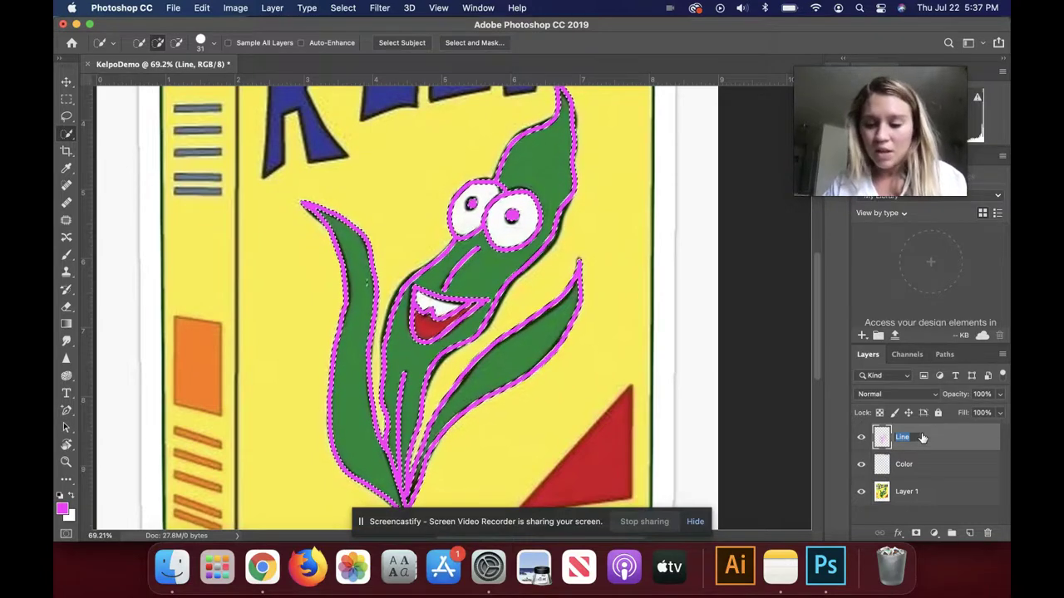
{"action": "key", "text": "BackSpace"}
{"action": "type", "text": "Line"}
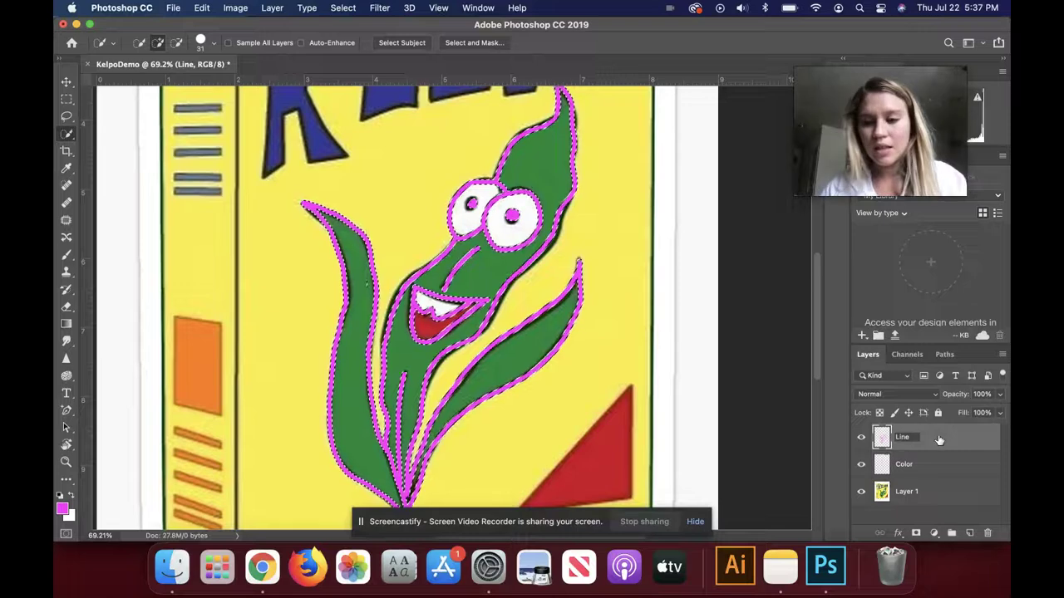
{"action": "key", "text": "Return"}
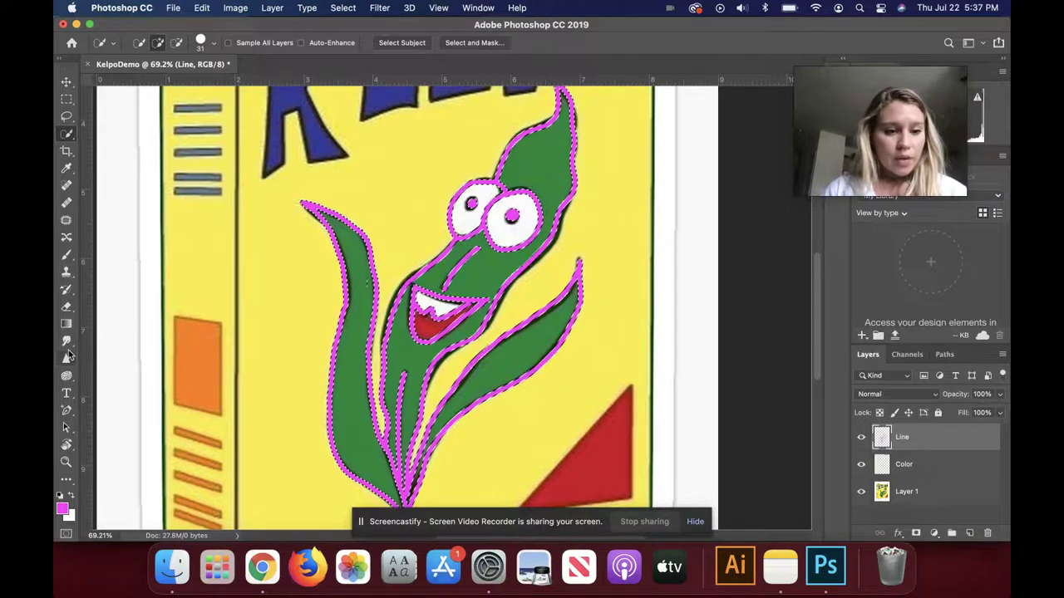
- Set the foreground colour to black and paint over the selected kelp outlines with the 5000 px Hard Round brush
{"action": "left_click", "coordinate": [68, 258]}
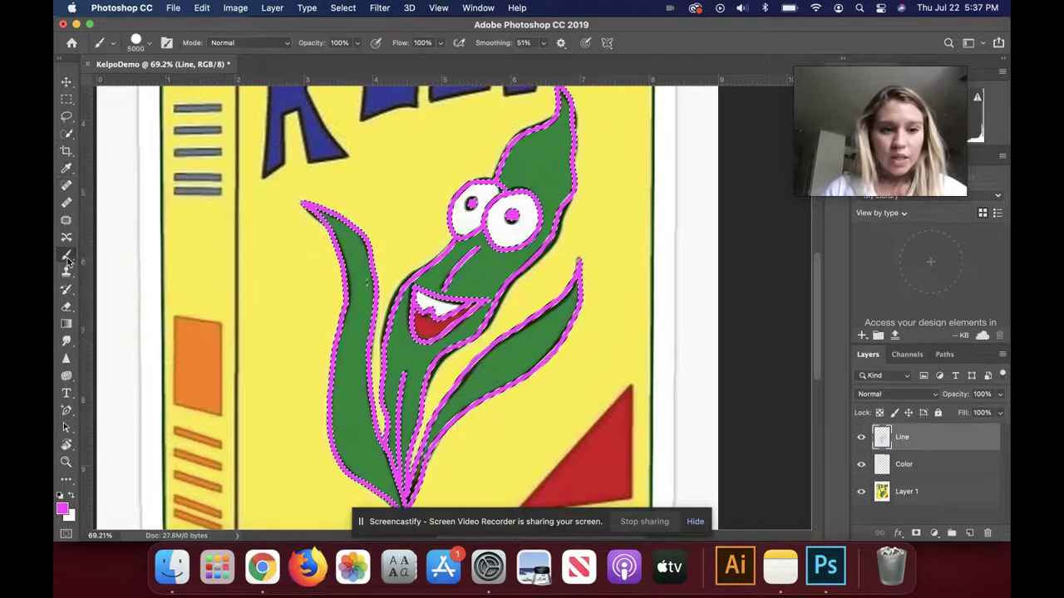
{"action": "left_click", "coordinate": [149, 43]}
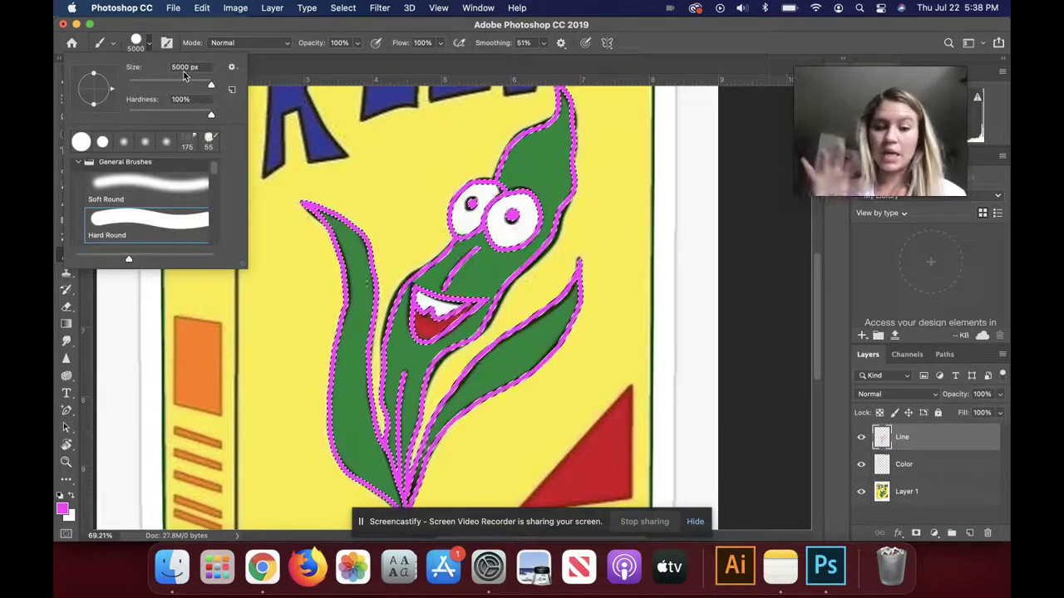
{"action": "left_click", "coordinate": [191, 24]}
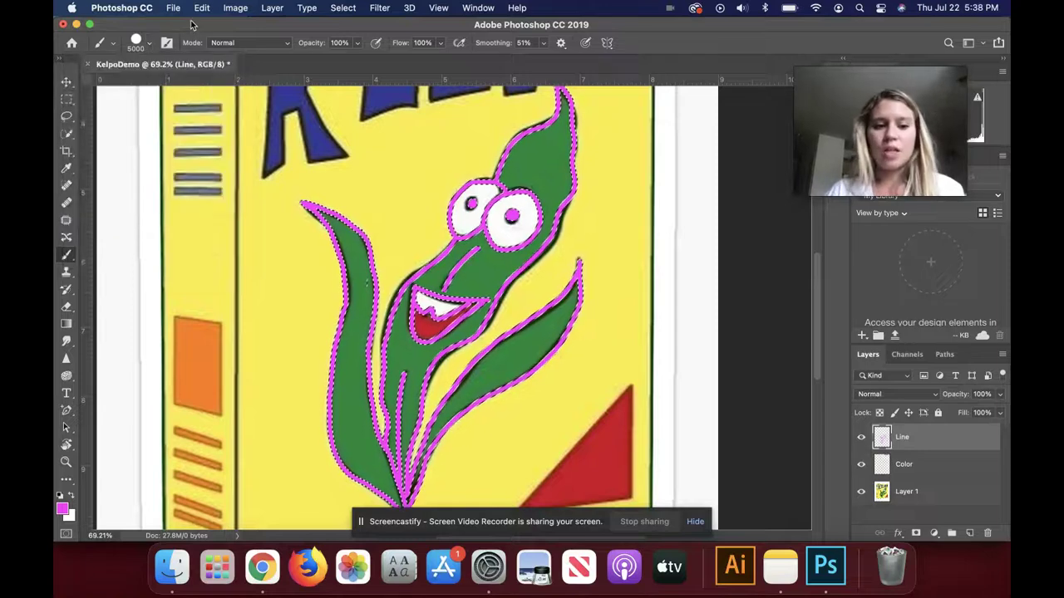
{"action": "left_click", "coordinate": [61, 497]}
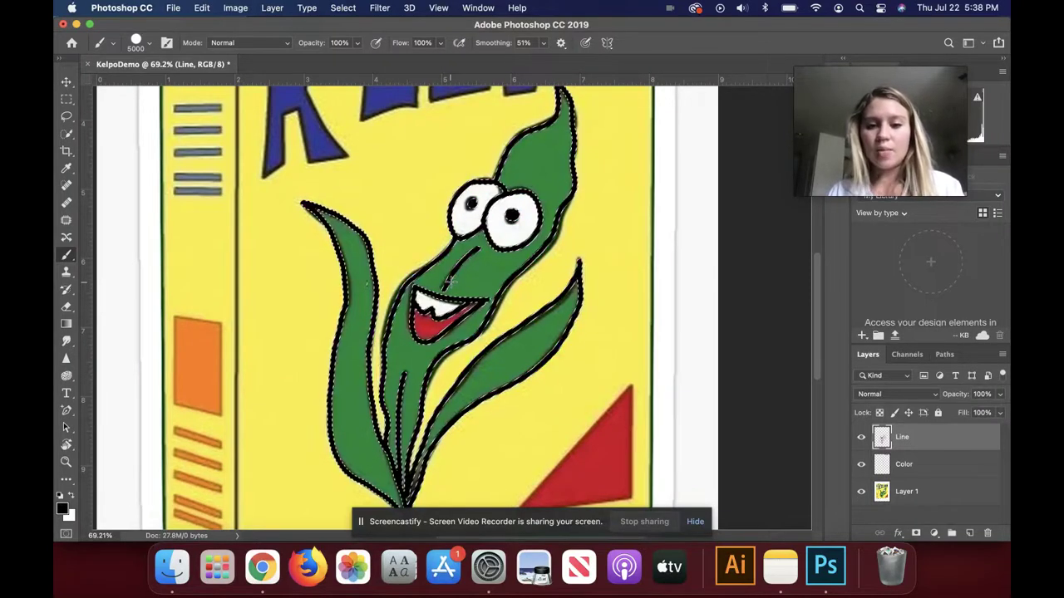
{"action": "scroll", "coordinate": [449, 283], "scroll_direction": "up", "scroll_amount": 2}
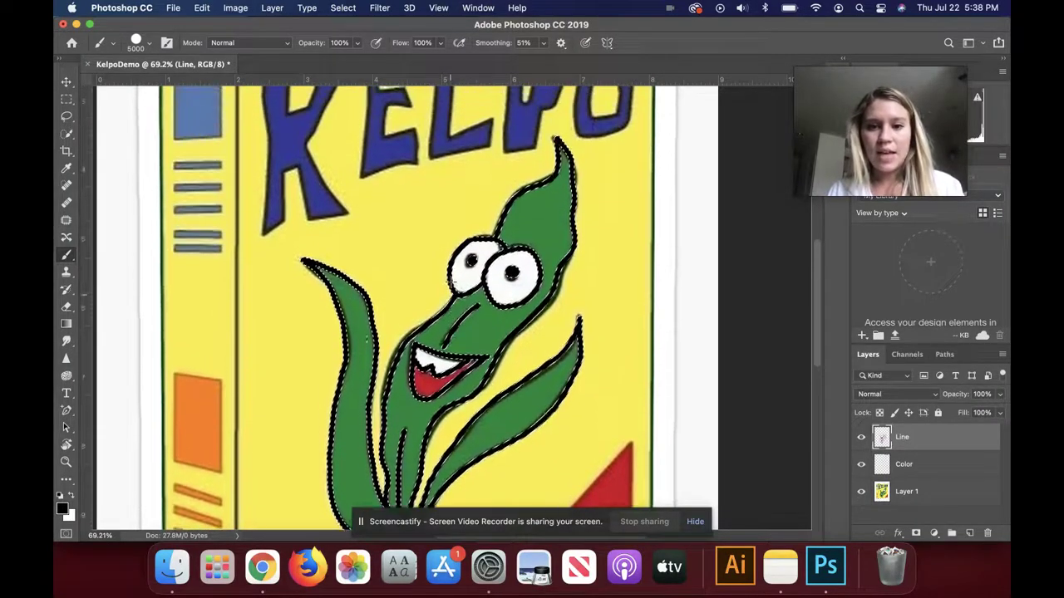
{"action": "scroll", "coordinate": [449, 282], "scroll_direction": "down", "scroll_amount": 3}
{"action": "scroll", "coordinate": [449, 283], "scroll_direction": "up", "scroll_amount": 2}
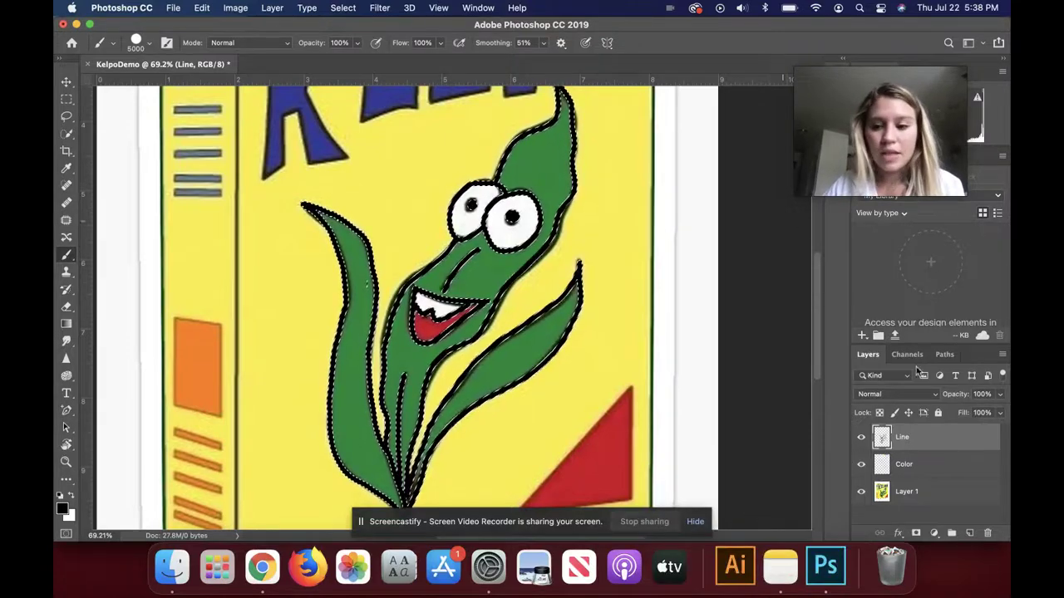
- Move the Color layer above the Line layer and return it to its place beneath it
{"action": "left_click", "coordinate": [969, 468]}
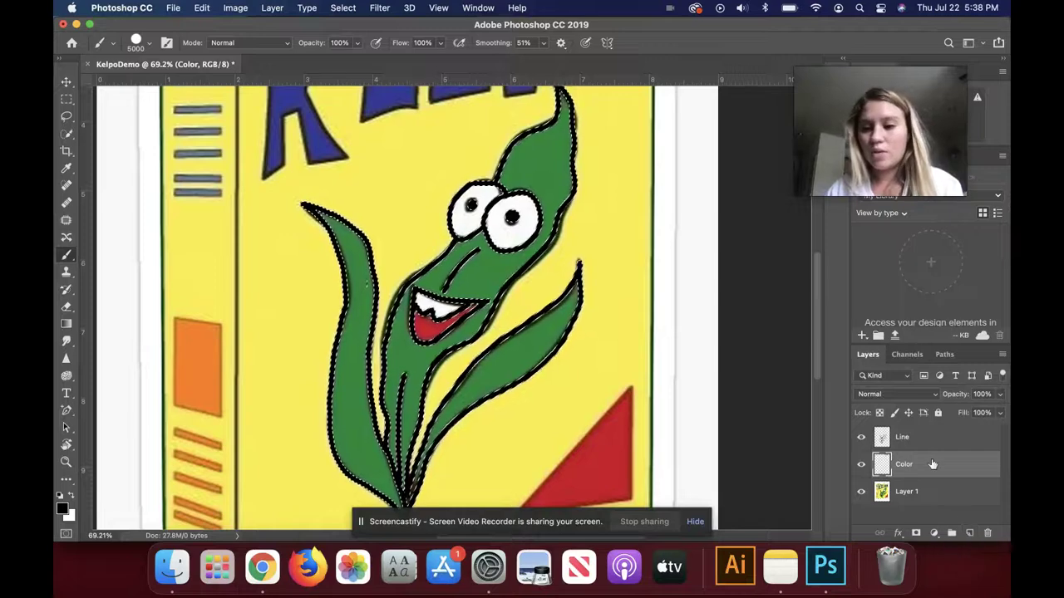
{"action": "left_click_drag", "start_coordinate": [933, 463], "coordinate": [939, 431]}
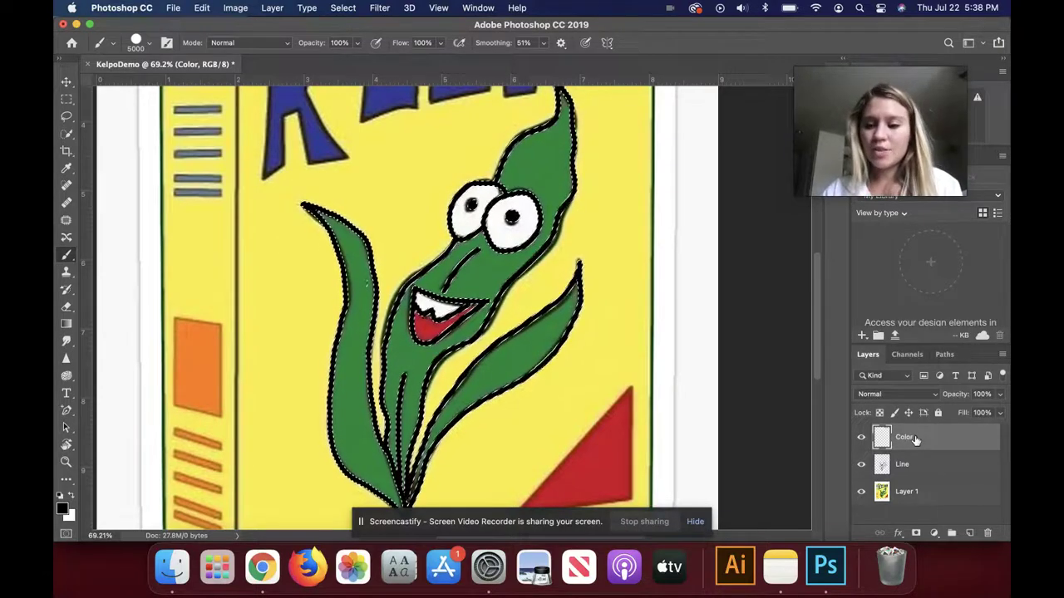
{"action": "left_click_drag", "start_coordinate": [914, 438], "coordinate": [915, 472]}
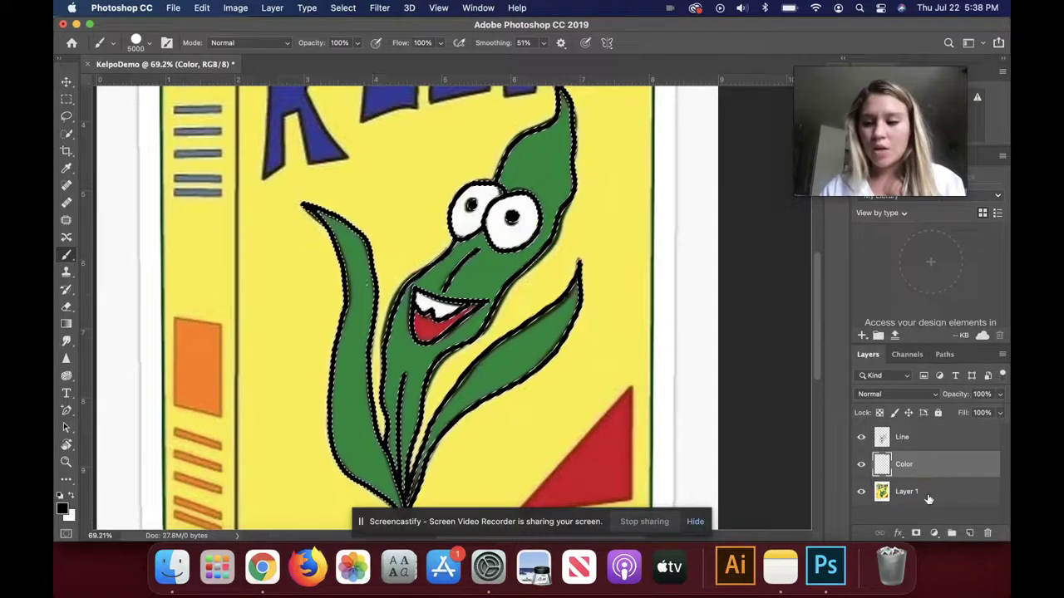
- Rename the layer containing the original Kelpo box artwork as "Background"
{"action": "double_click", "coordinate": [908, 492]}
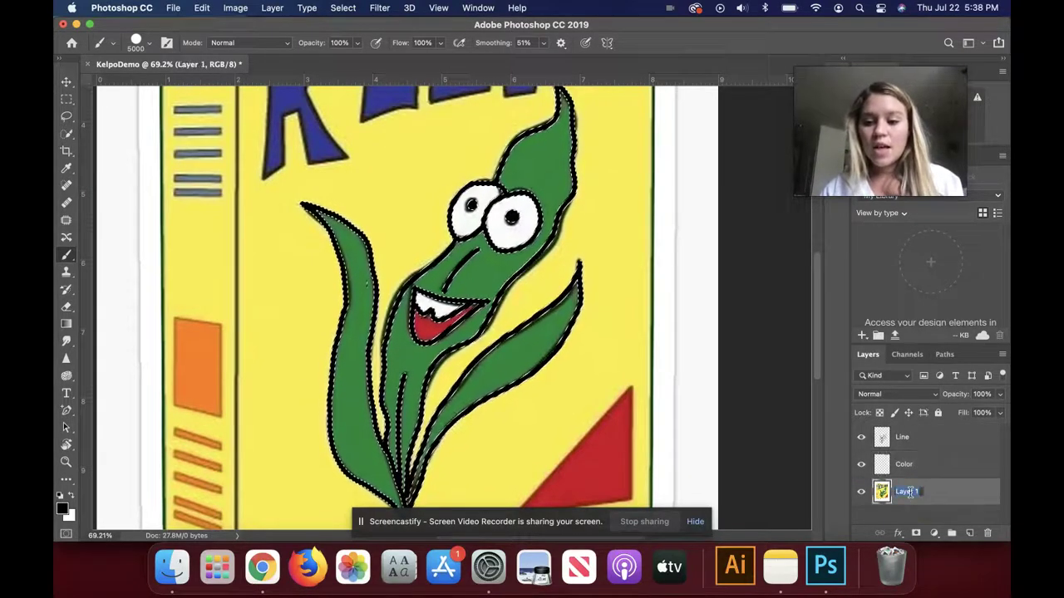
{"action": "type", "text": "Back"}
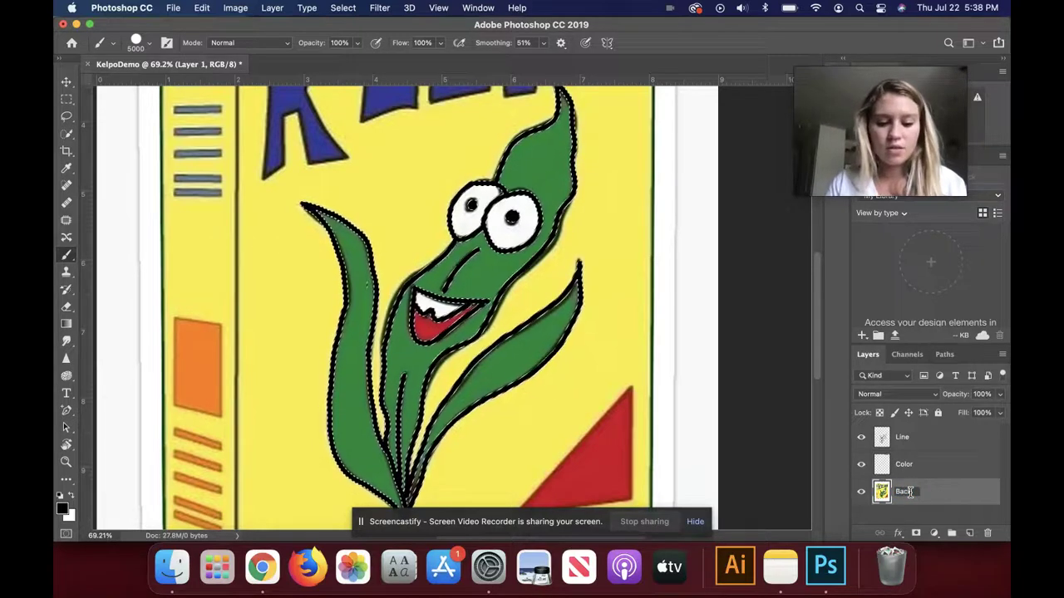
{"action": "type", "text": "ground"}
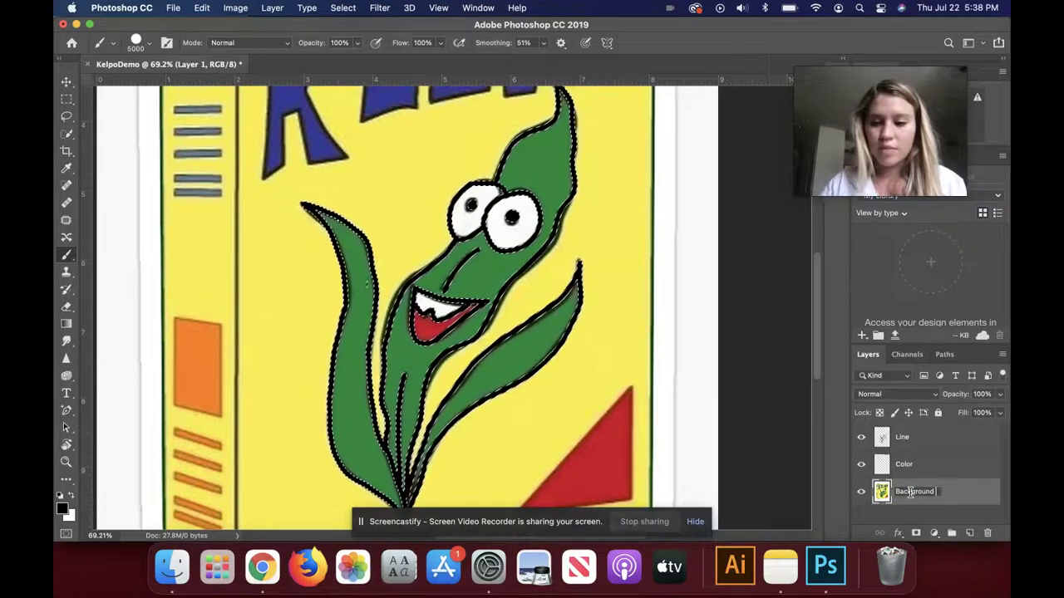
{"action": "key", "text": "Return"}
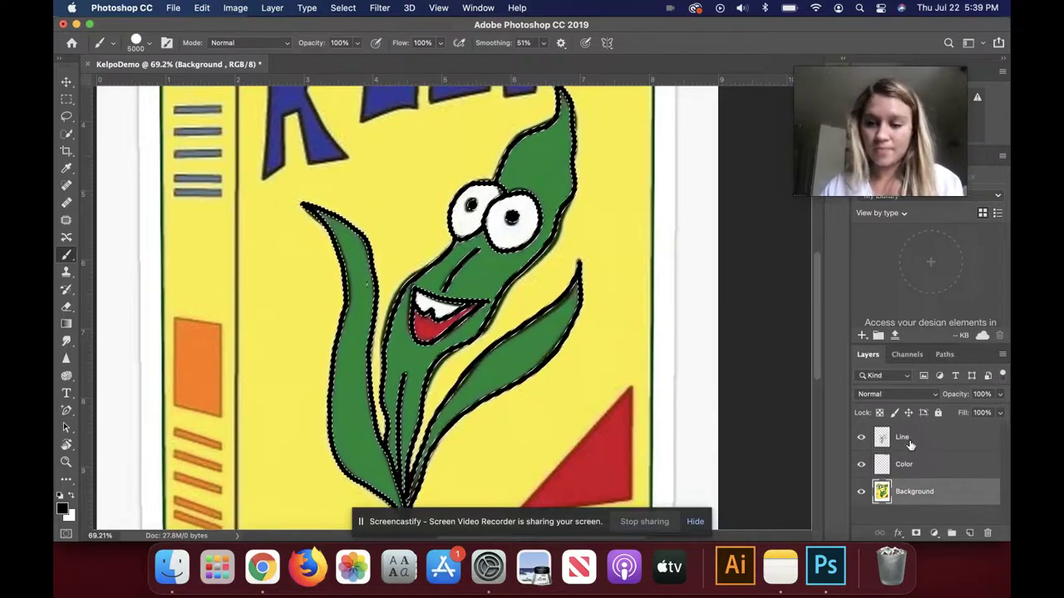
- Switch to Chrome, copy the Lumpy Space Princess image from the Google image results and return to Photoshop
{"action": "left_click", "coordinate": [267, 572]}
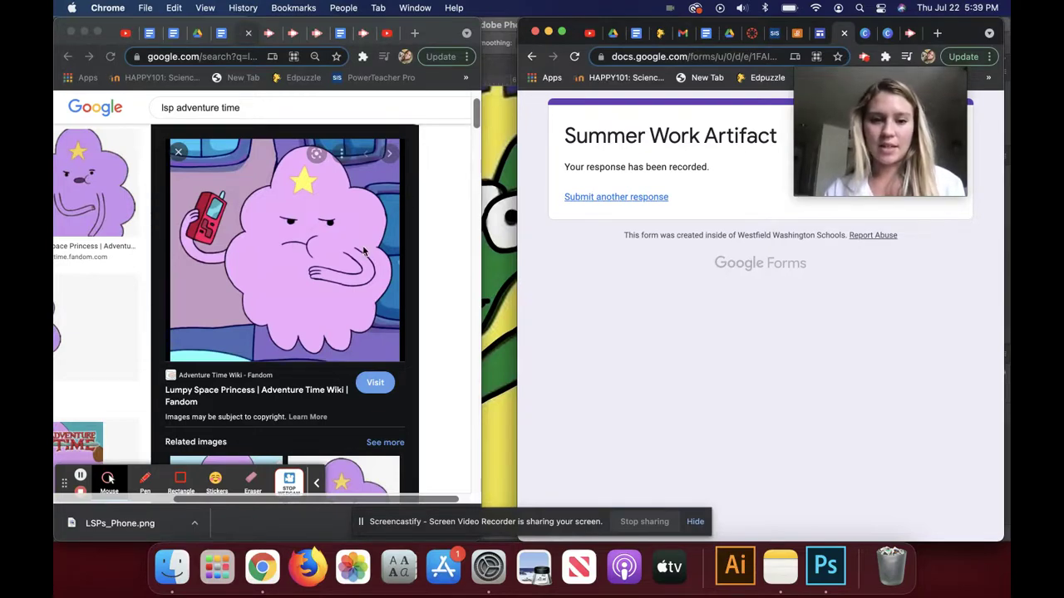
{"action": "left_click", "coordinate": [863, 33]}
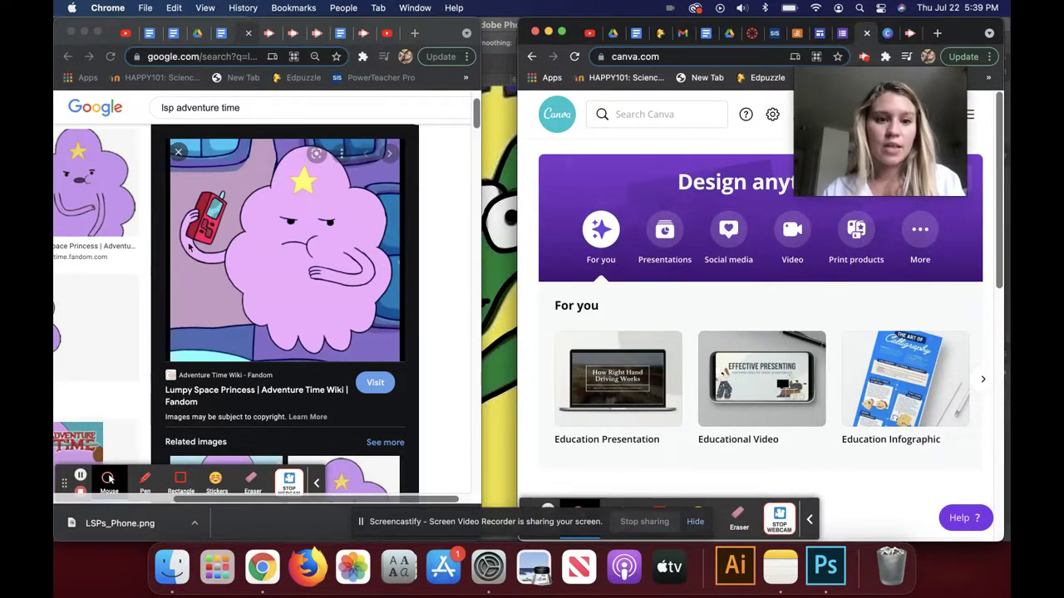
{"action": "right_click", "coordinate": [283, 287]}
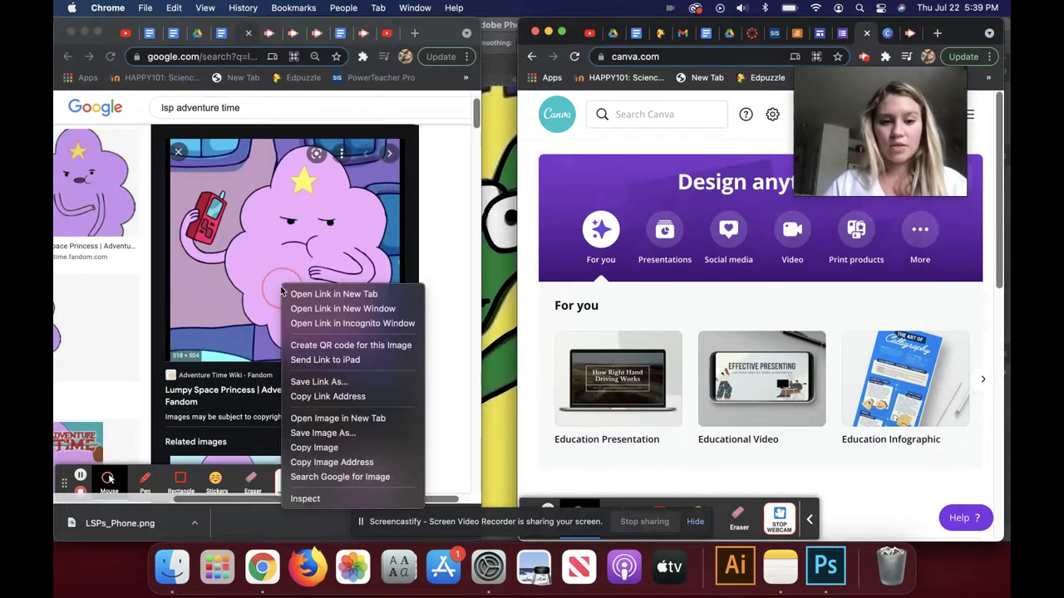
{"action": "left_click", "coordinate": [314, 447]}
{"action": "left_click", "coordinate": [499, 383]}
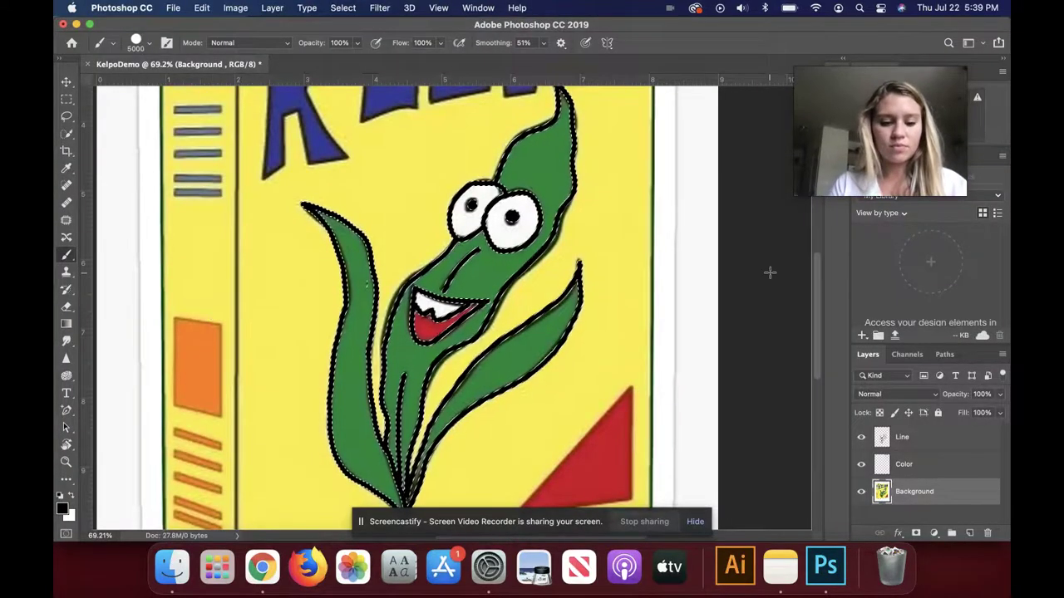
- Paste the copied image on a new layer above Line and move it over the cereal box's side panel, beside the kelp
{"action": "left_click", "coordinate": [969, 532]}
{"action": "left_click_drag", "start_coordinate": [948, 491], "coordinate": [942, 431]}
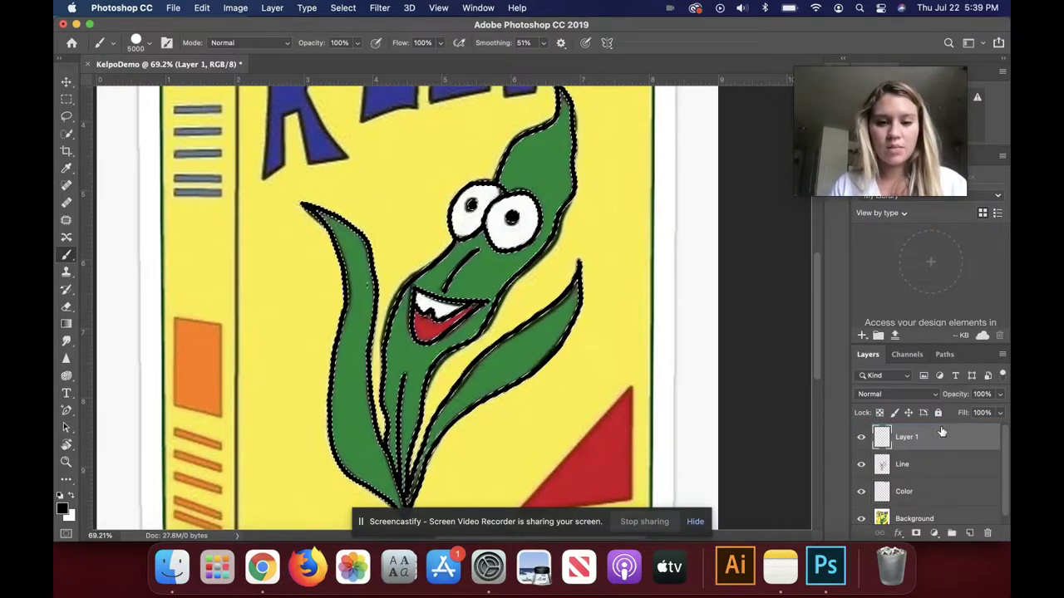
{"action": "key", "text": "super+v"}
{"action": "left_click", "coordinate": [66, 82]}
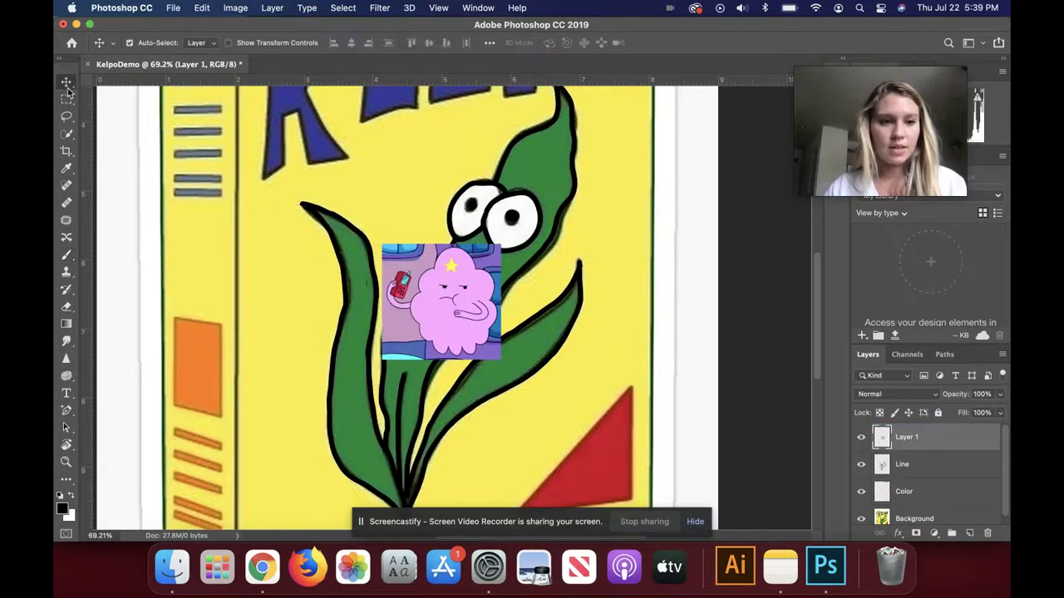
{"action": "left_click_drag", "start_coordinate": [420, 282], "coordinate": [205, 239]}
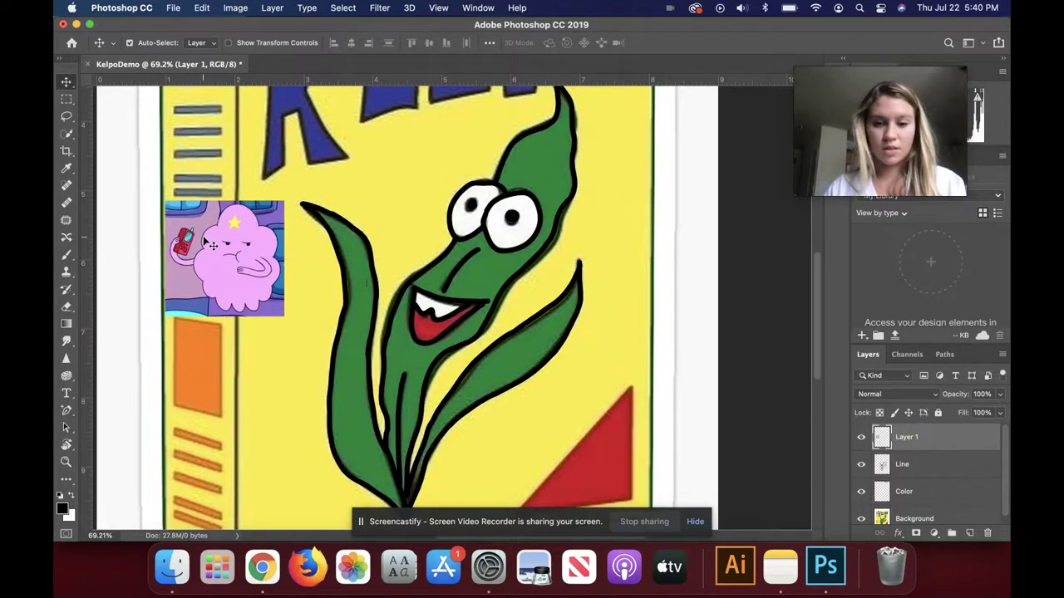
- Sample the pasted character's pink body with the Eyedropper as the foreground colour
{"action": "left_click", "coordinate": [66, 168]}
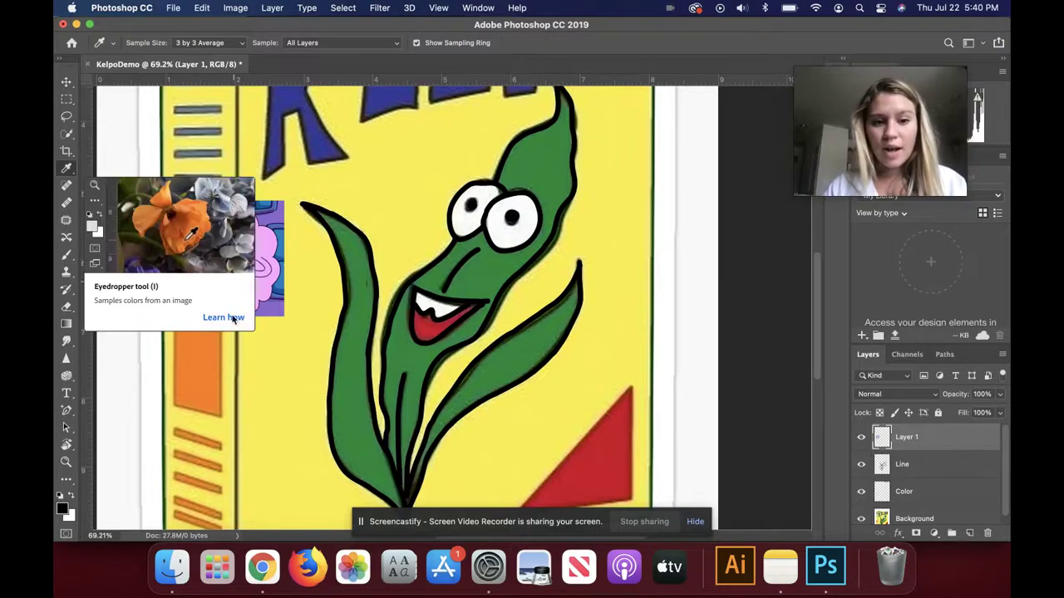
{"action": "left_click", "coordinate": [272, 283]}
{"action": "left_click", "coordinate": [272, 281]}
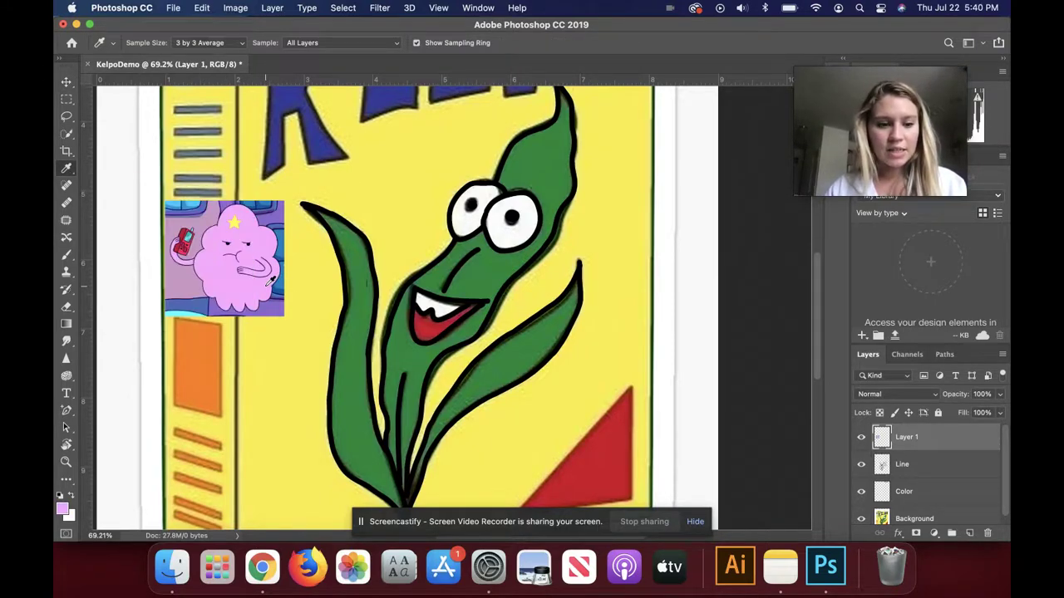
{"action": "left_click", "coordinate": [285, 281]}
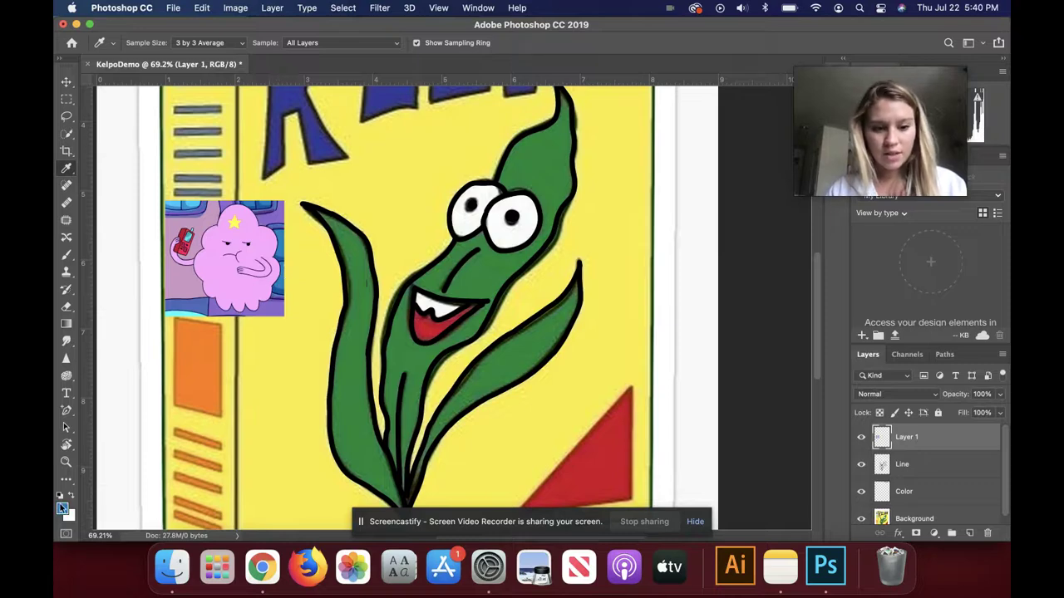
{"action": "left_click", "coordinate": [233, 283]}
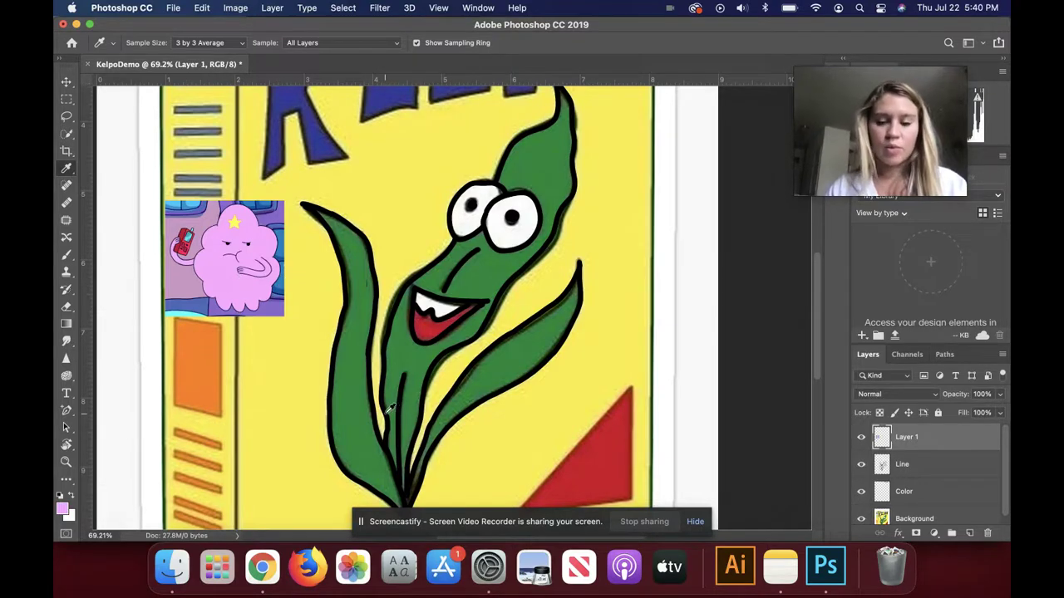
- Switch to Chrome, open the save dialog for the Lumpy Space Princess image and cancel it
{"action": "left_click", "coordinate": [262, 568]}
{"action": "left_click", "coordinate": [262, 568]}
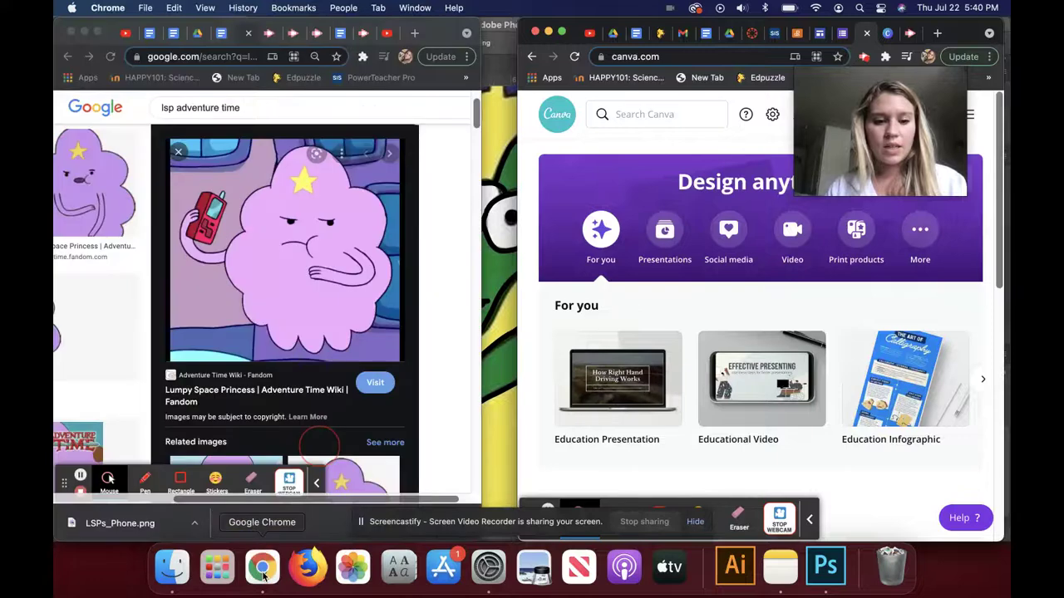
{"action": "right_click", "coordinate": [312, 277]}
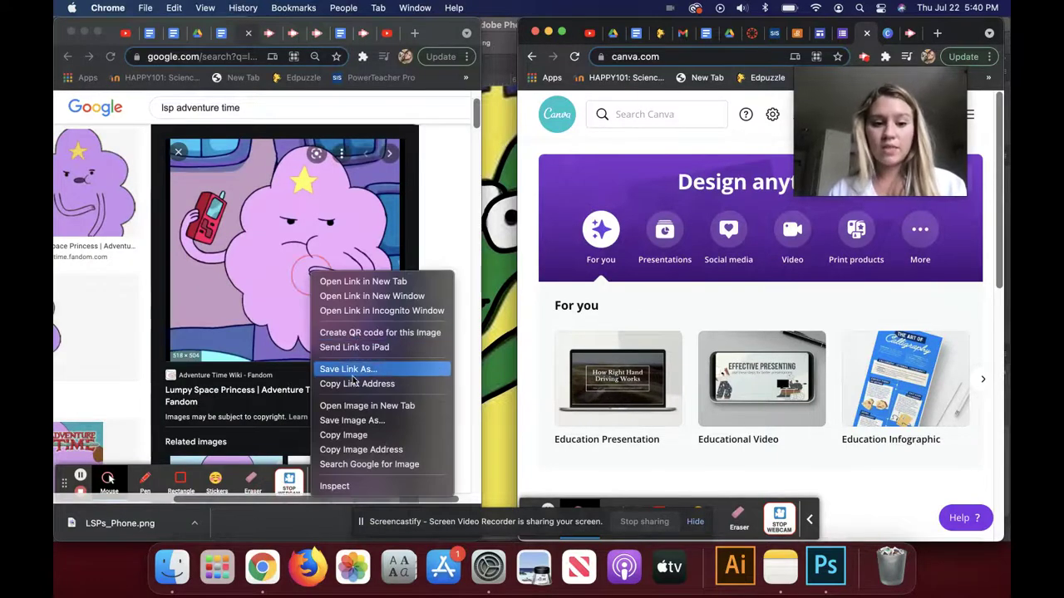
{"action": "left_click", "coordinate": [352, 421]}
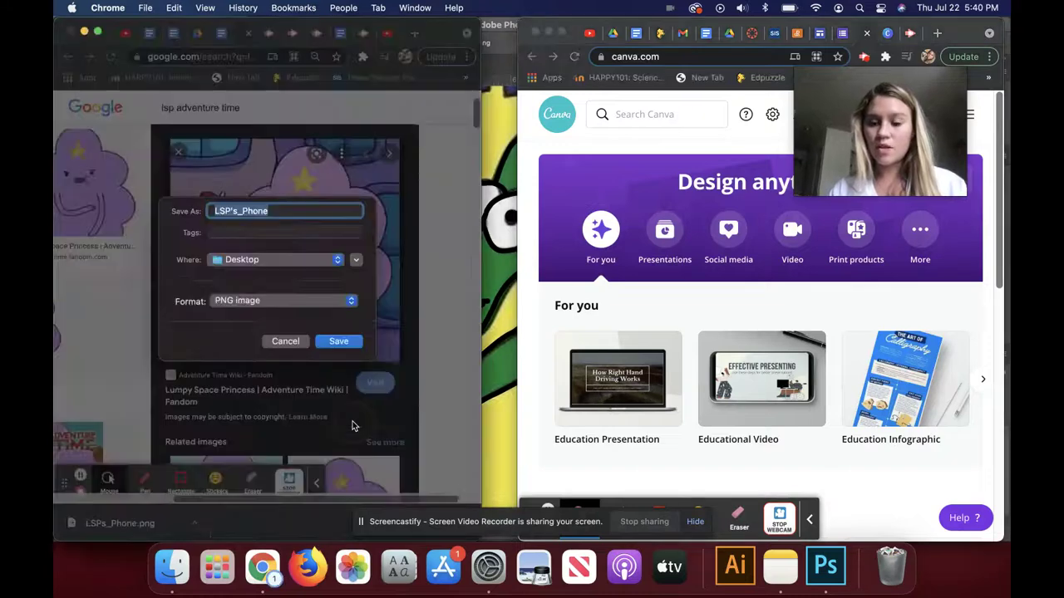
{"action": "left_click", "coordinate": [293, 344]}
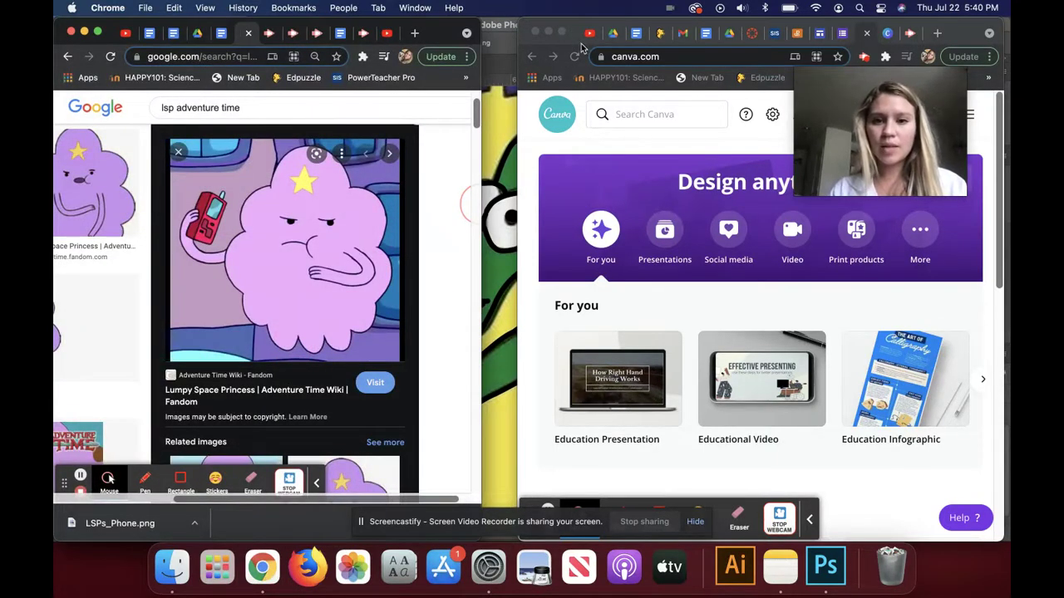
- Bring up Canva's Color Palette Generator page in the other Chrome window and widen that window to span the screen
{"action": "left_click", "coordinate": [888, 33]}
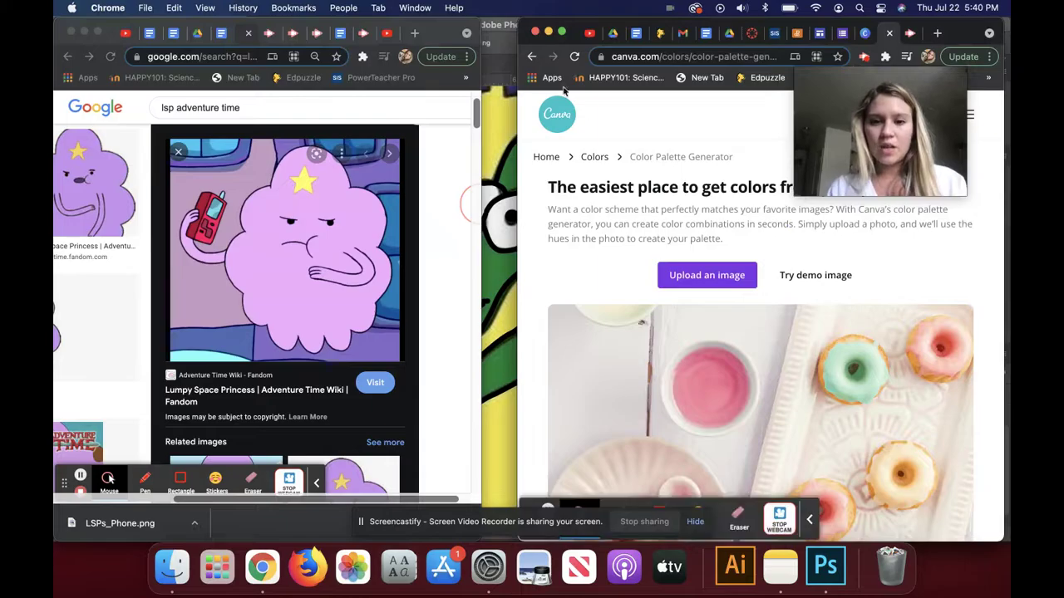
{"action": "left_click", "coordinate": [562, 32]}
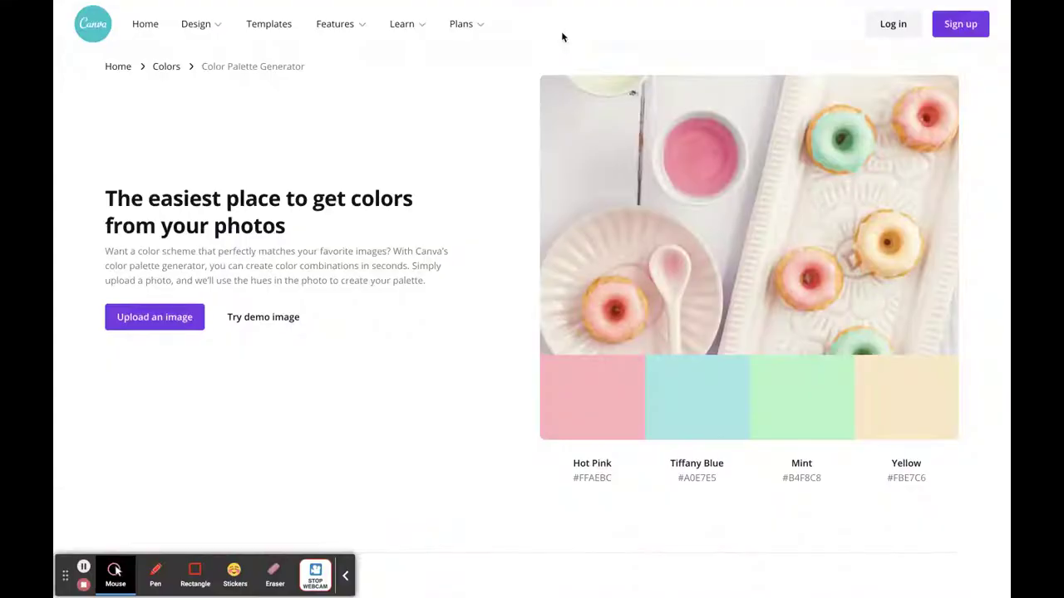
{"action": "mouse_move", "coordinate": [119, 3]}
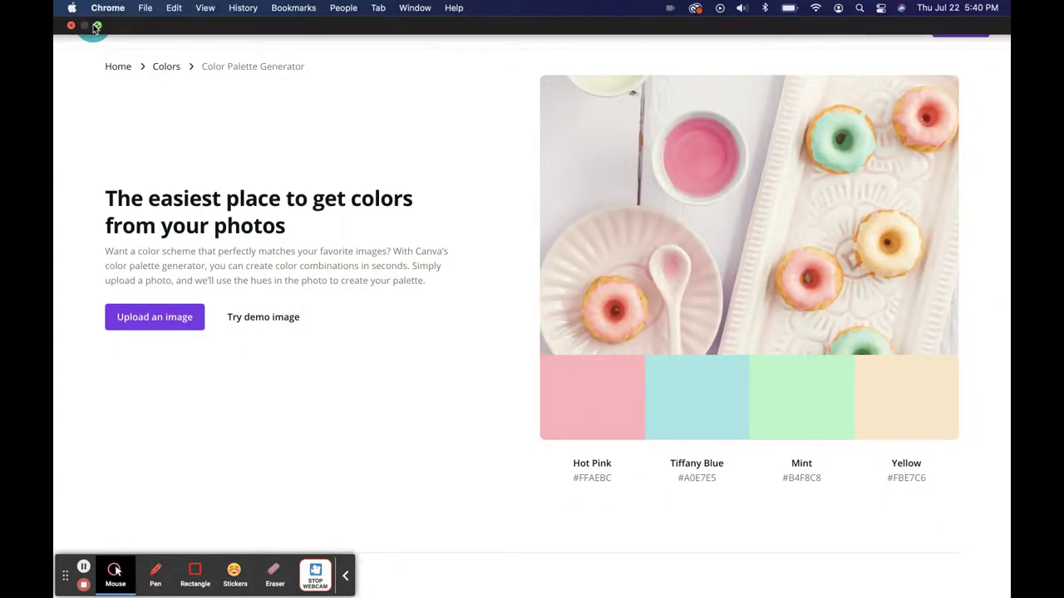
{"action": "left_click", "coordinate": [96, 27]}
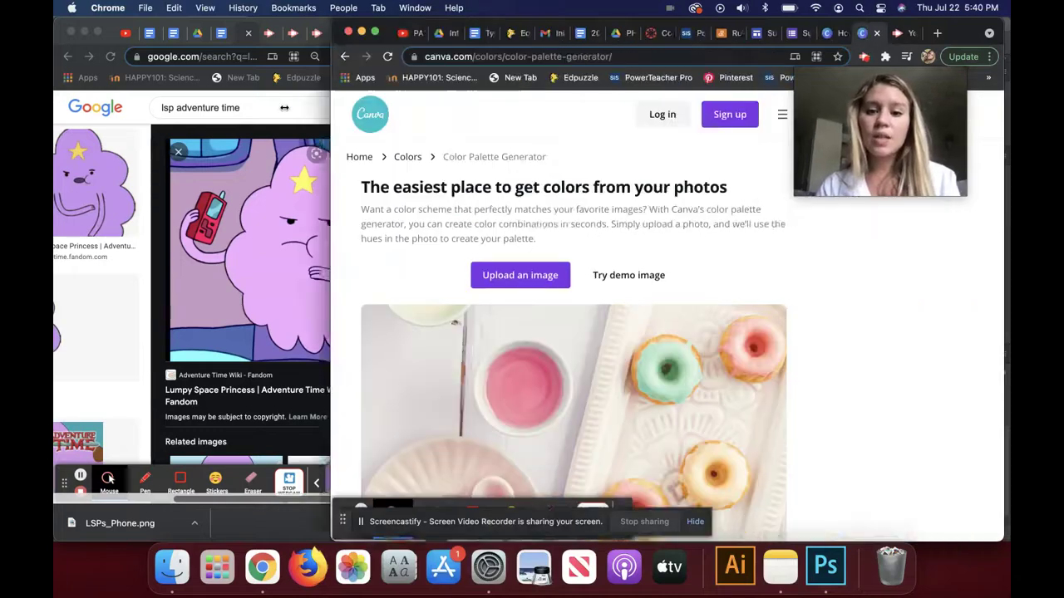
{"action": "left_click_drag", "start_coordinate": [284, 108], "coordinate": [53, 112]}
{"action": "mouse_move", "coordinate": [200, 114]}
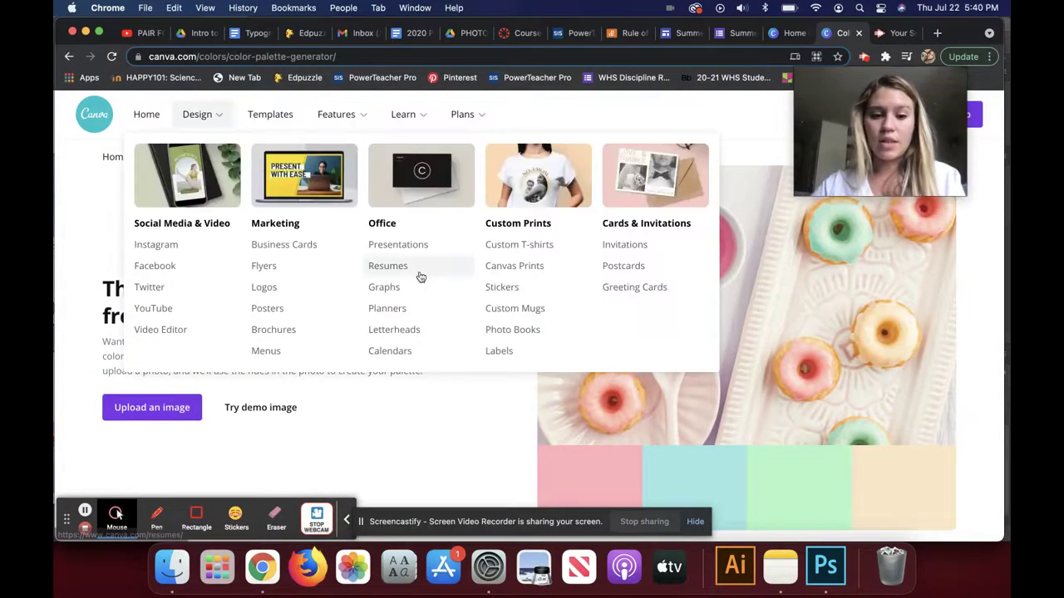
{"action": "scroll", "coordinate": [459, 456], "scroll_direction": "down", "scroll_amount": 1}
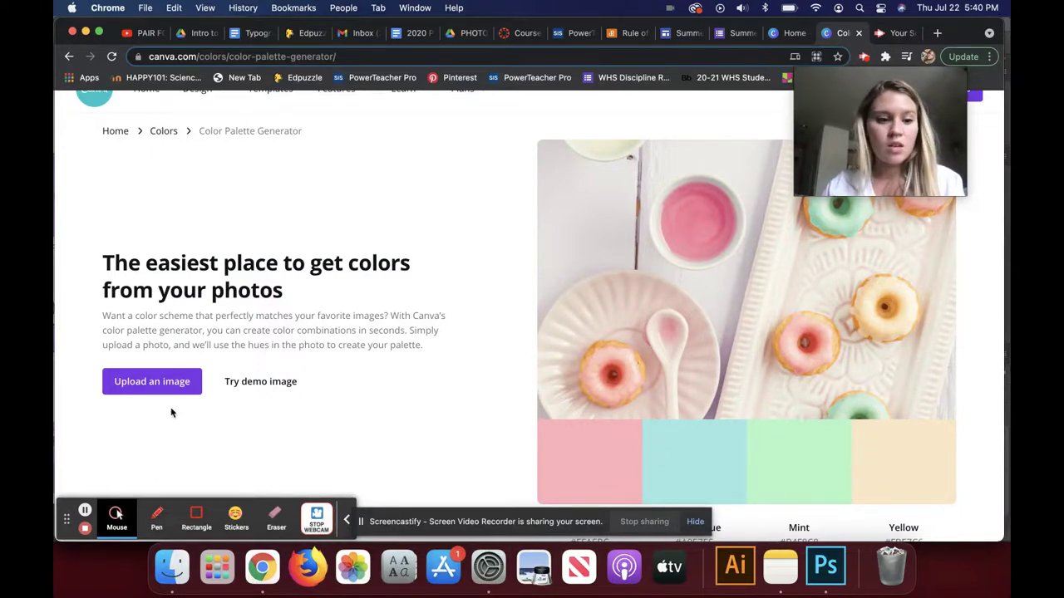
- Upload LSPs_Phone.png to the Color Palette Generator, finding the file by searching for "Lsp"
{"action": "left_click", "coordinate": [171, 380]}
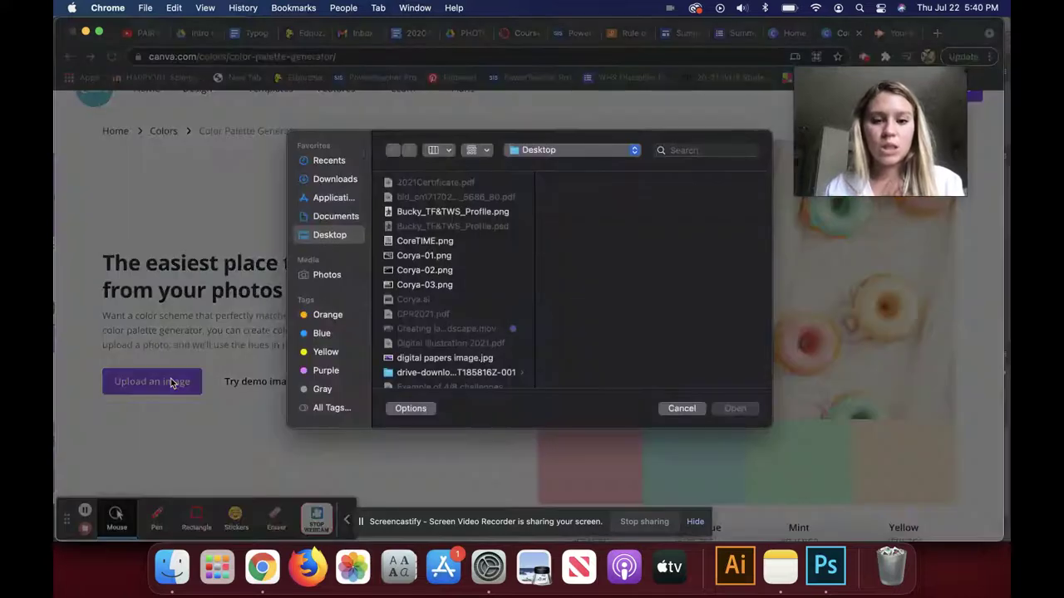
{"action": "left_click", "coordinate": [700, 151]}
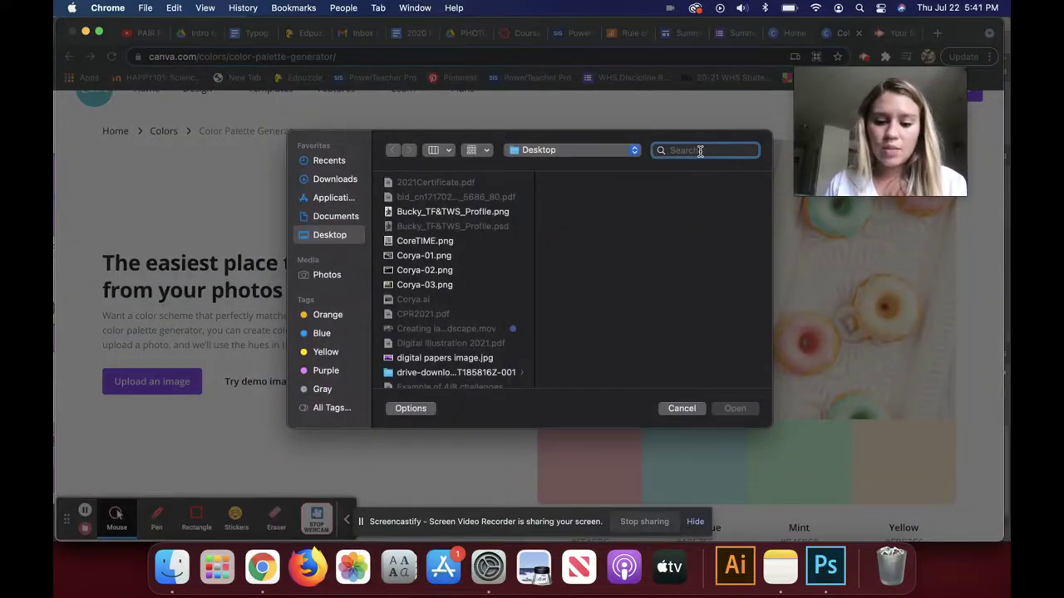
{"action": "type", "text": "Lsp"}
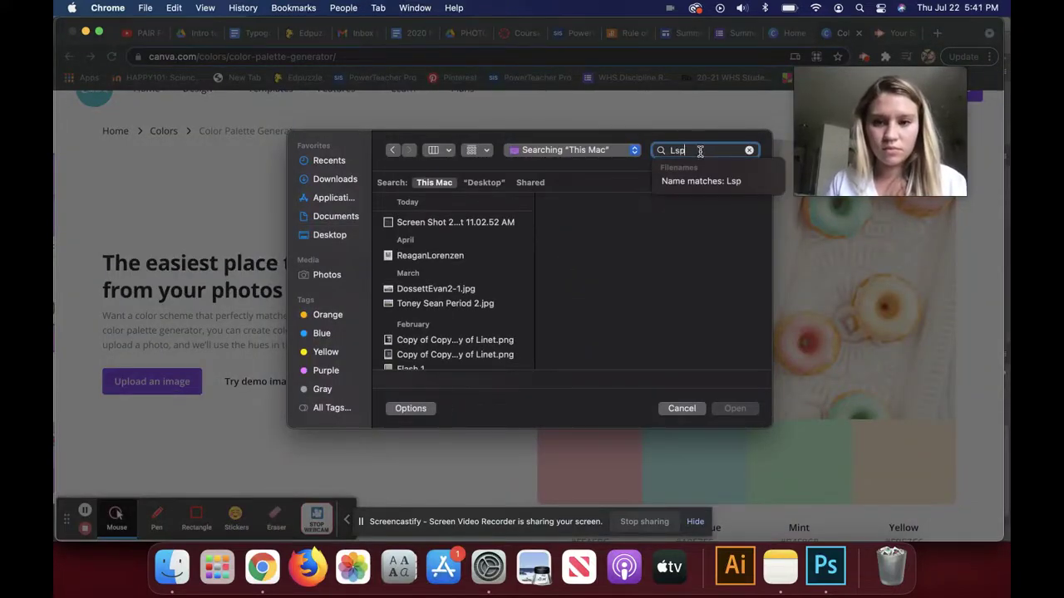
{"action": "left_click", "coordinate": [497, 223]}
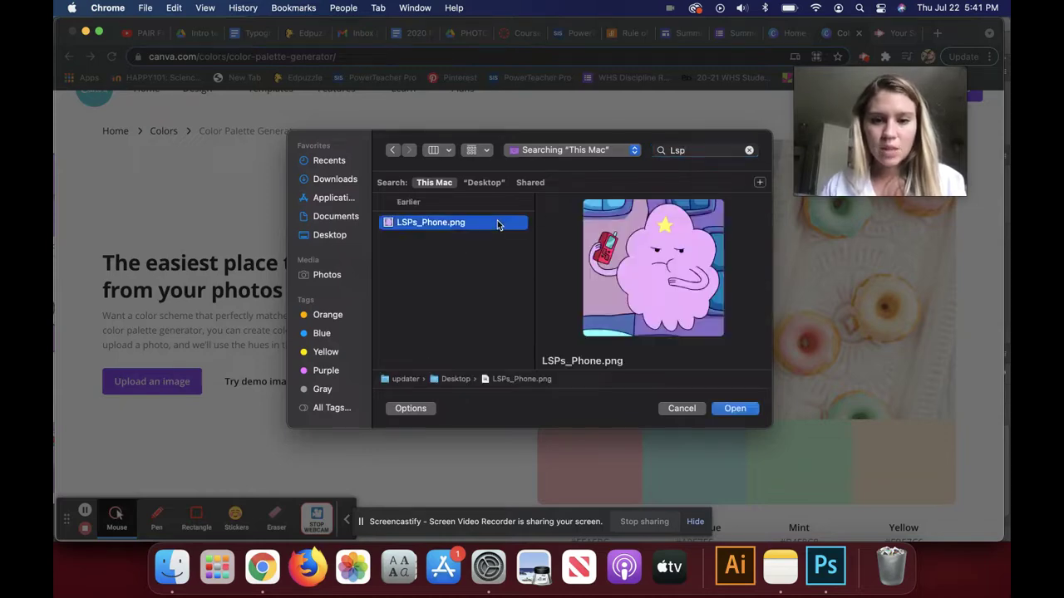
{"action": "left_click", "coordinate": [732, 408]}
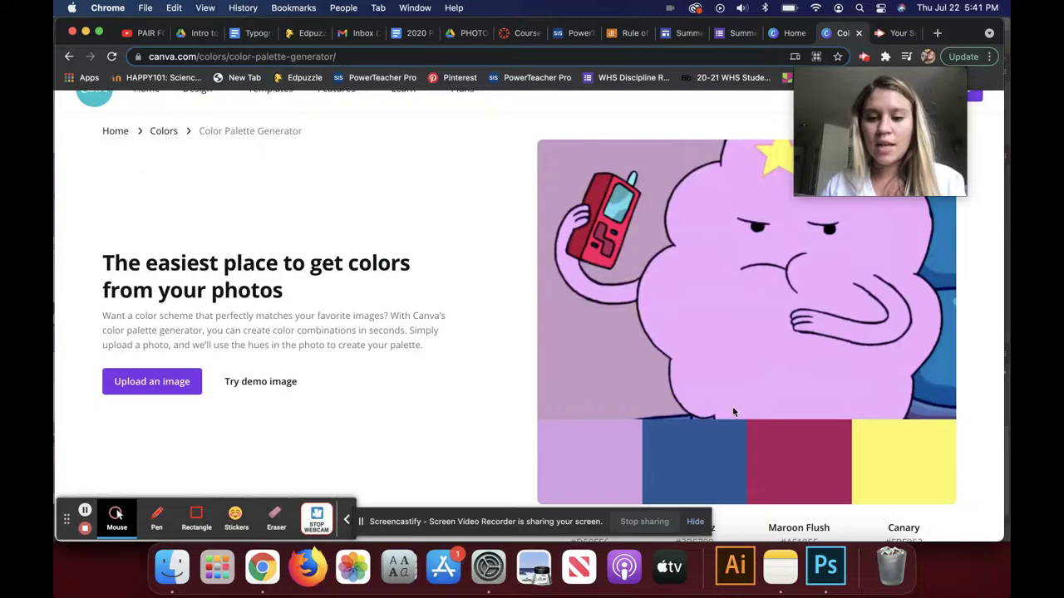
- Copy the hex code of the Light Wisteria colour from the generated palette and switch to Photoshop
{"action": "scroll", "coordinate": [822, 379], "scroll_direction": "down", "scroll_amount": 1}
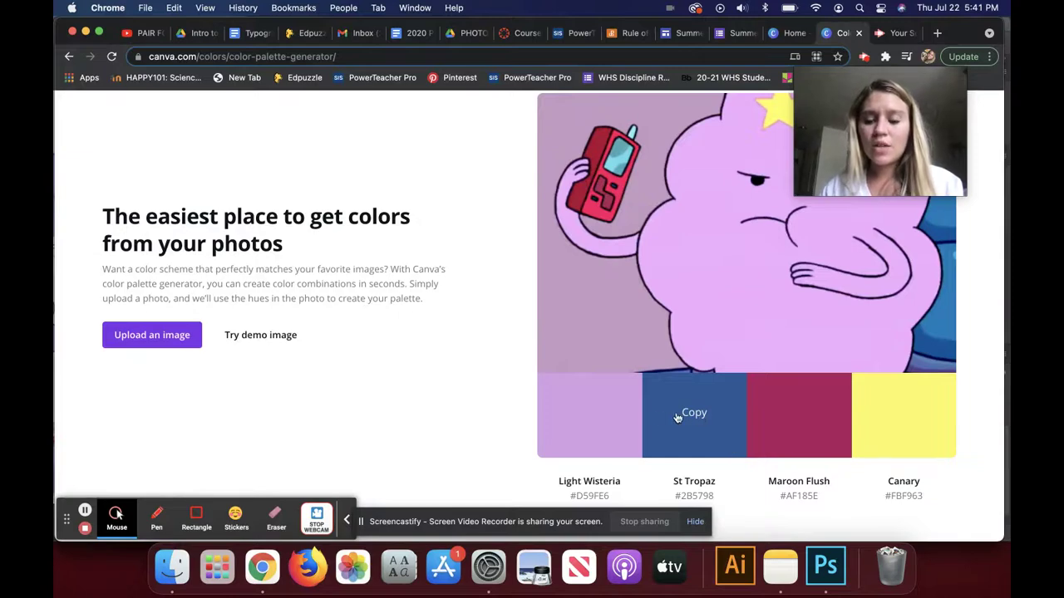
{"action": "left_click", "coordinate": [587, 415]}
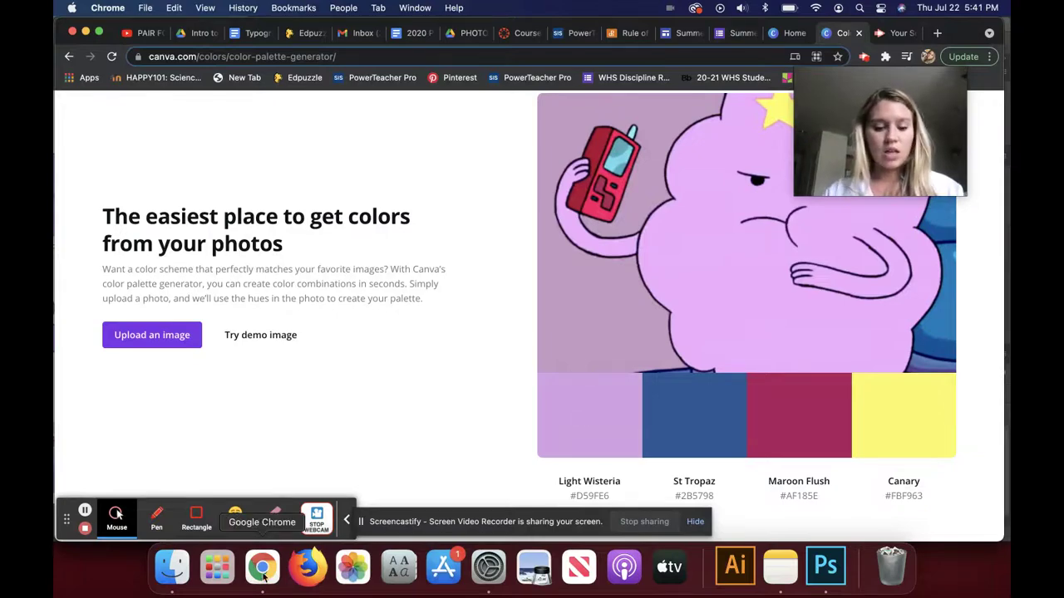
{"action": "left_click", "coordinate": [823, 574]}
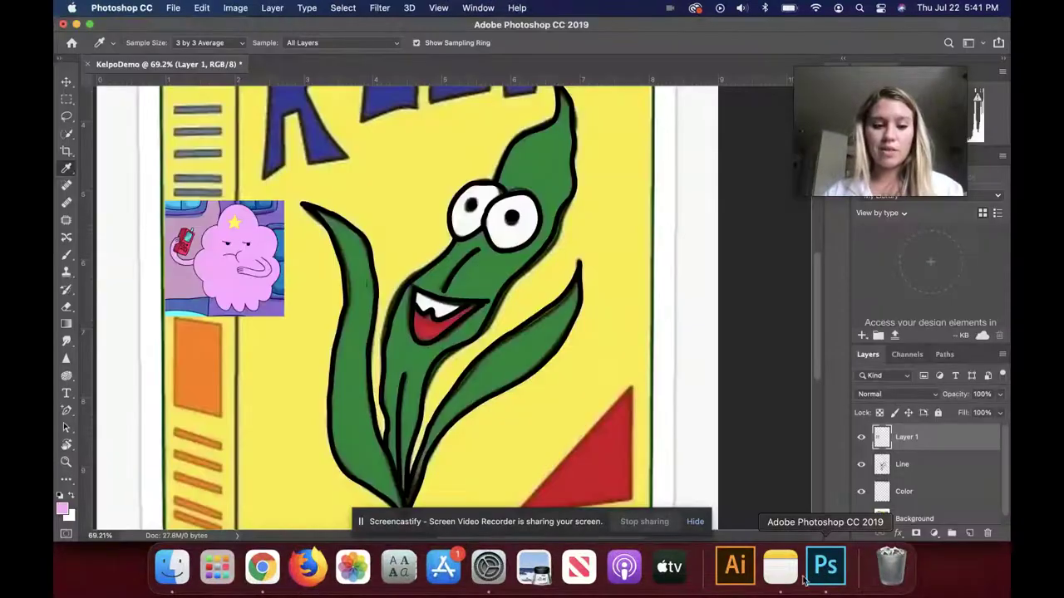
- Set the foreground colour to hex #D59FE6 in the Color Picker
{"action": "left_click", "coordinate": [65, 511]}
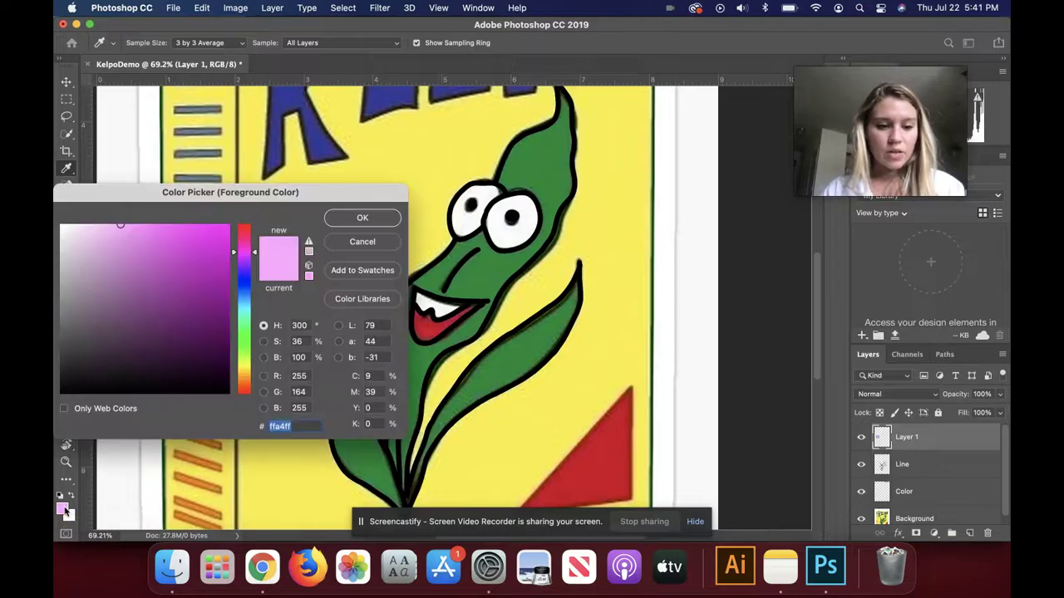
{"action": "key", "text": "BackSpace"}
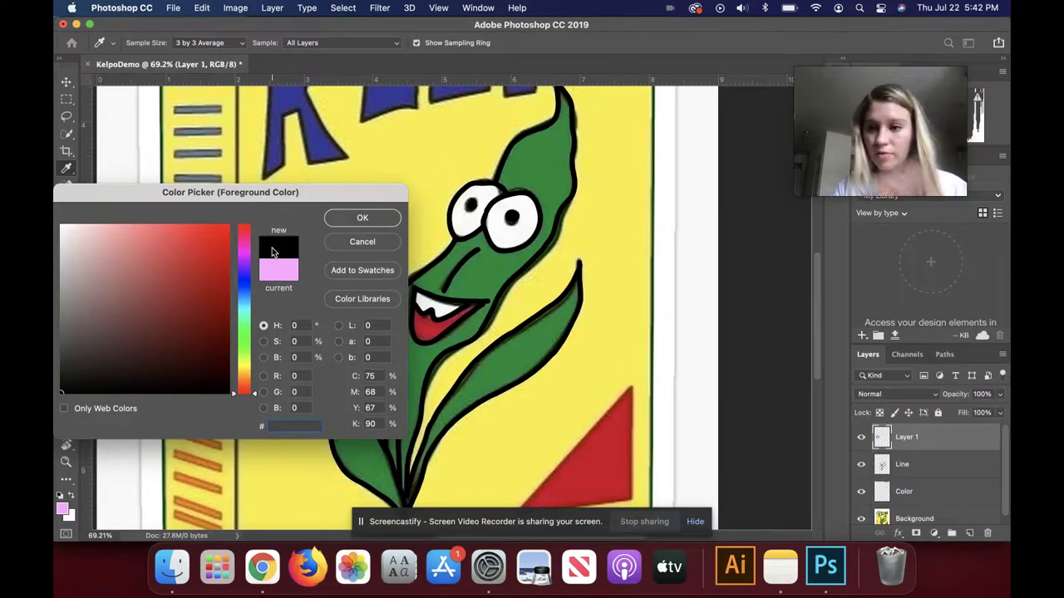
{"action": "type", "text": "D59FE6"}
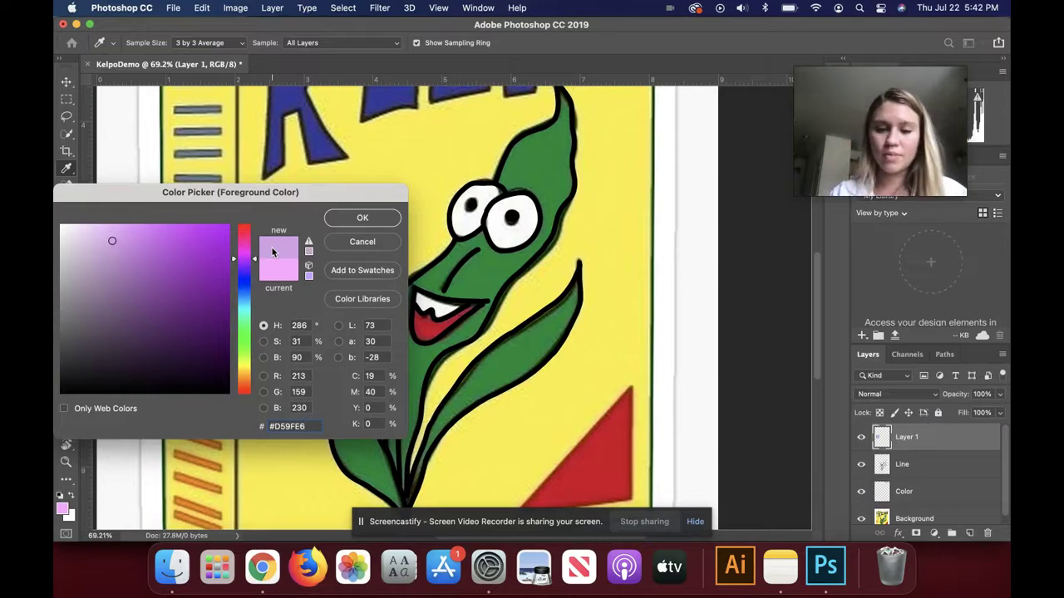
{"action": "left_click", "coordinate": [357, 219]}
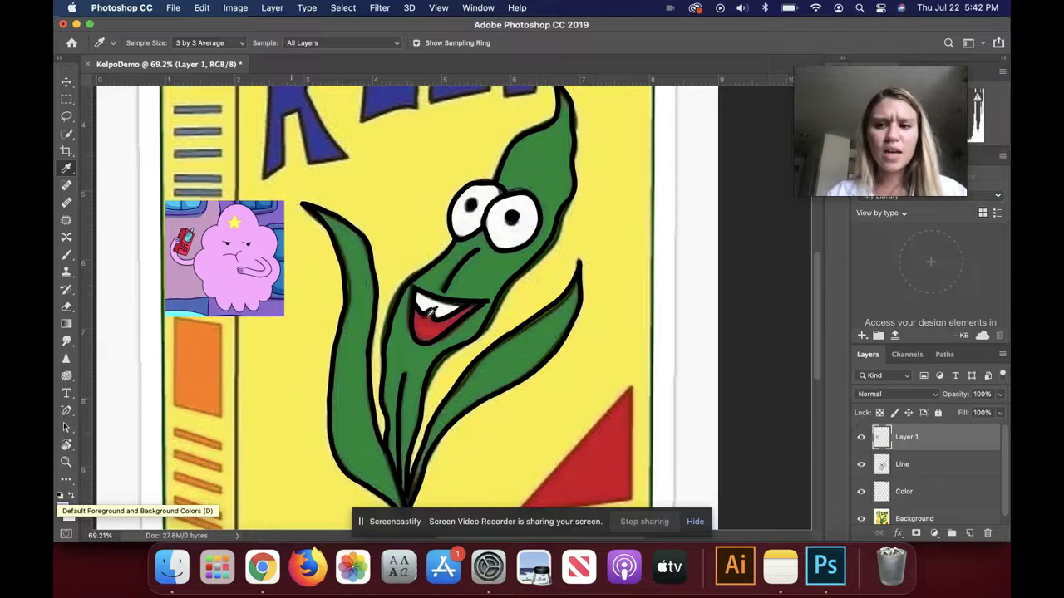
- Select the Color layer and sample the blue and maroon swatches above the cereal box with the Eyedropper
{"action": "scroll", "coordinate": [461, 287], "scroll_direction": "up", "scroll_amount": 5}
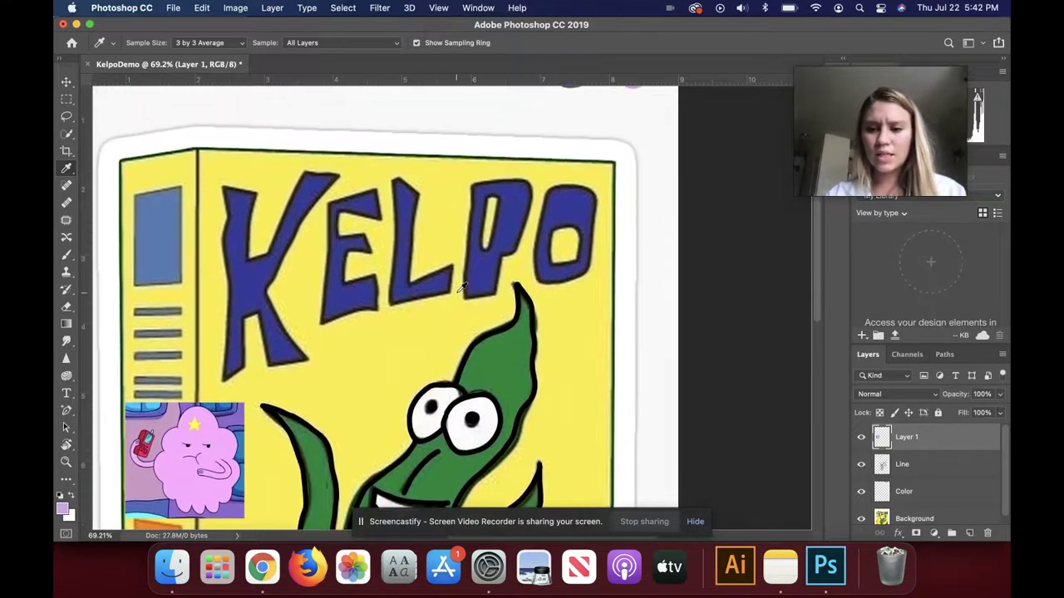
{"action": "left_click", "coordinate": [918, 492]}
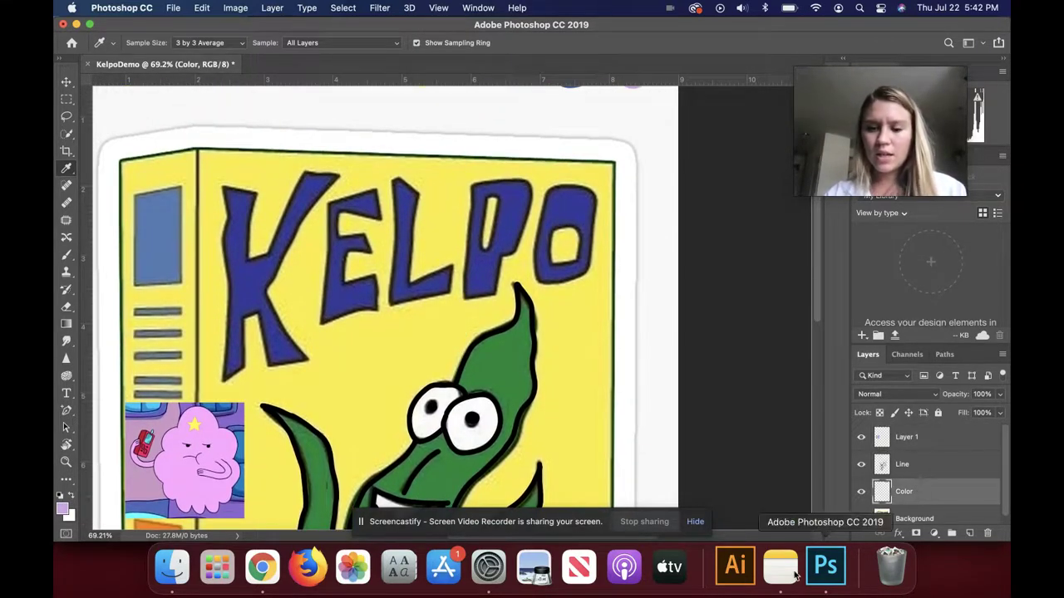
{"action": "scroll", "coordinate": [672, 359], "scroll_direction": "up", "scroll_amount": 2}
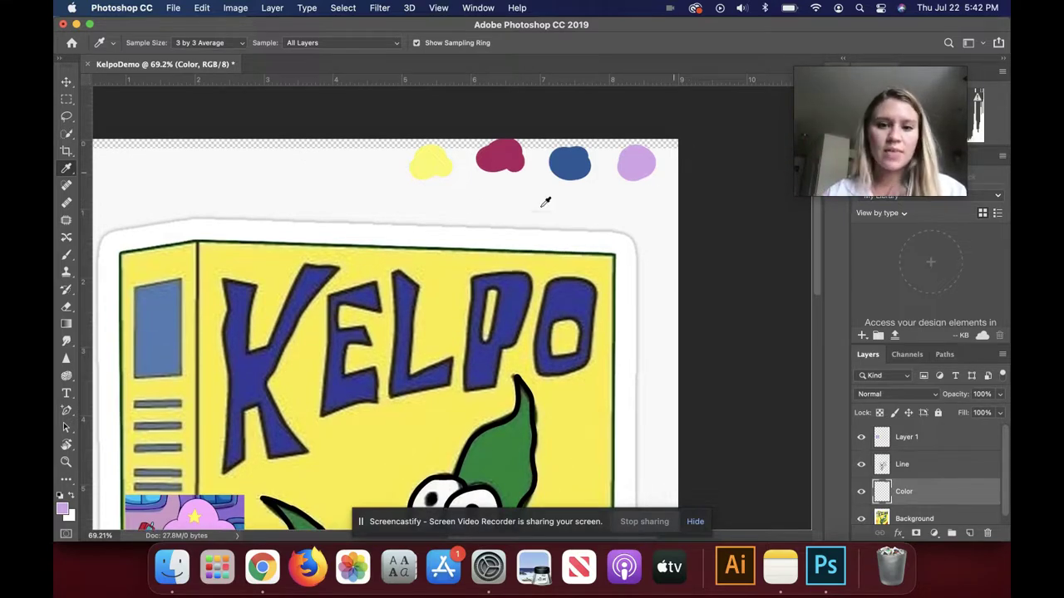
{"action": "left_click", "coordinate": [585, 166]}
{"action": "left_click", "coordinate": [514, 170]}
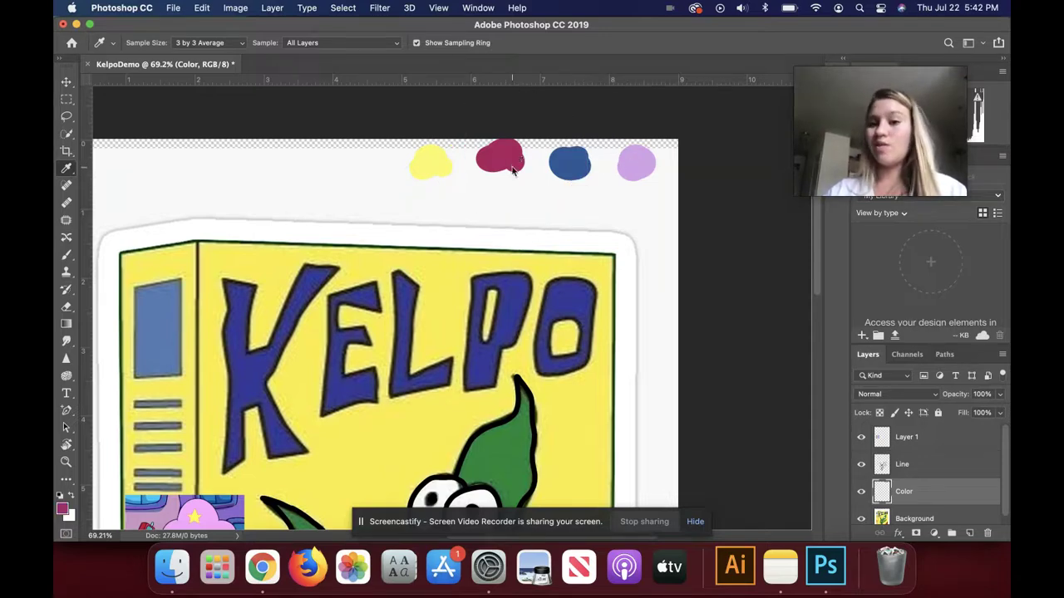
- Sample the light purple swatch above the cereal box as the foreground colour and return to the kelp character
{"action": "scroll", "coordinate": [664, 220], "scroll_direction": "down", "scroll_amount": 5}
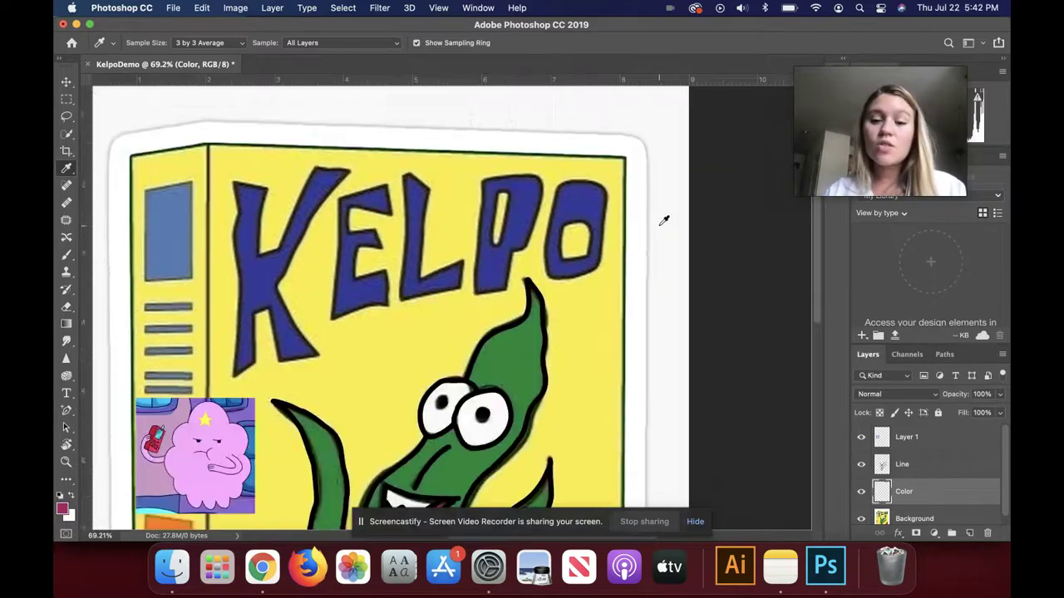
{"action": "scroll", "coordinate": [664, 221], "scroll_direction": "down", "scroll_amount": 3}
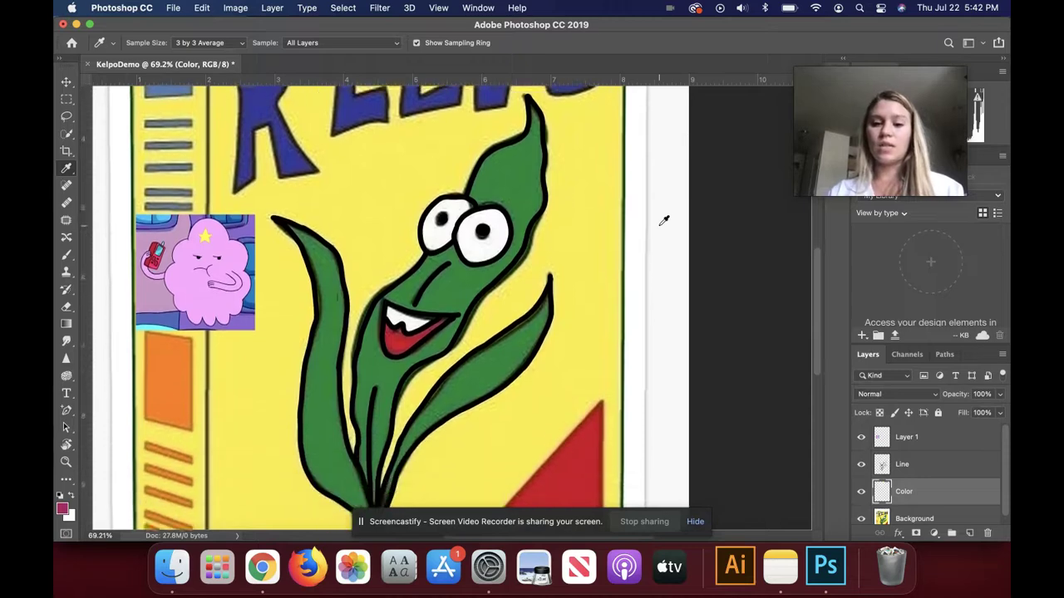
{"action": "scroll", "coordinate": [664, 220], "scroll_direction": "up", "scroll_amount": 1}
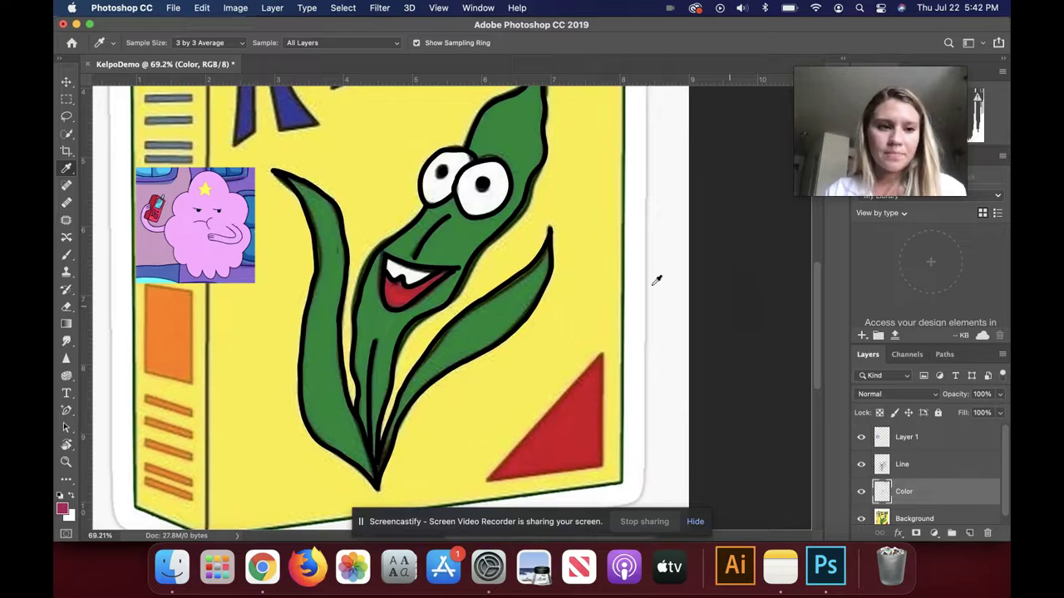
{"action": "scroll", "coordinate": [637, 241], "scroll_direction": "up", "scroll_amount": 10}
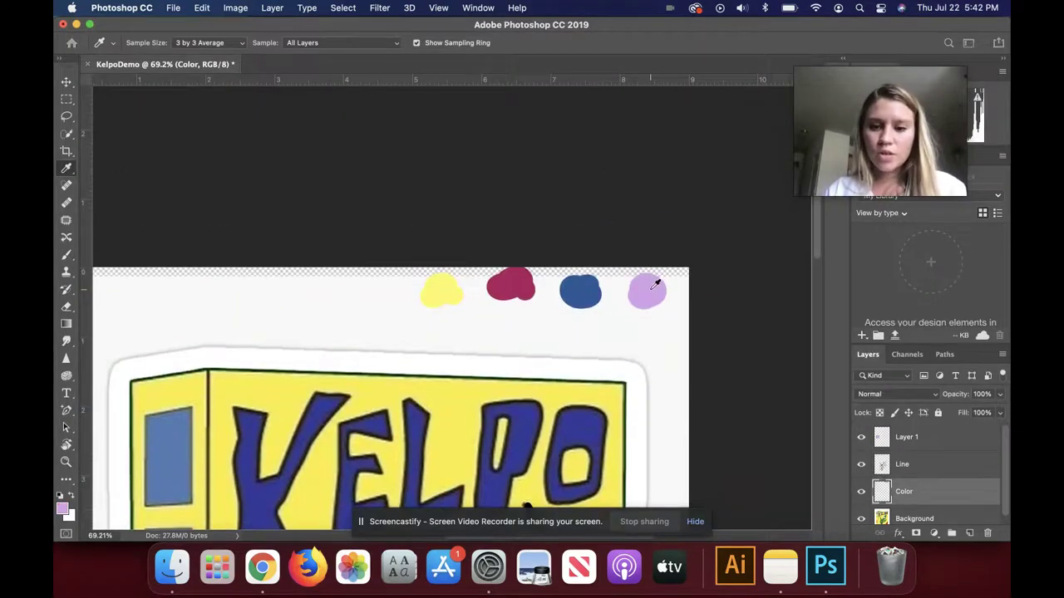
{"action": "scroll", "coordinate": [655, 284], "scroll_direction": "down", "scroll_amount": 8}
{"action": "scroll", "coordinate": [655, 284], "scroll_direction": "down", "scroll_amount": 6}
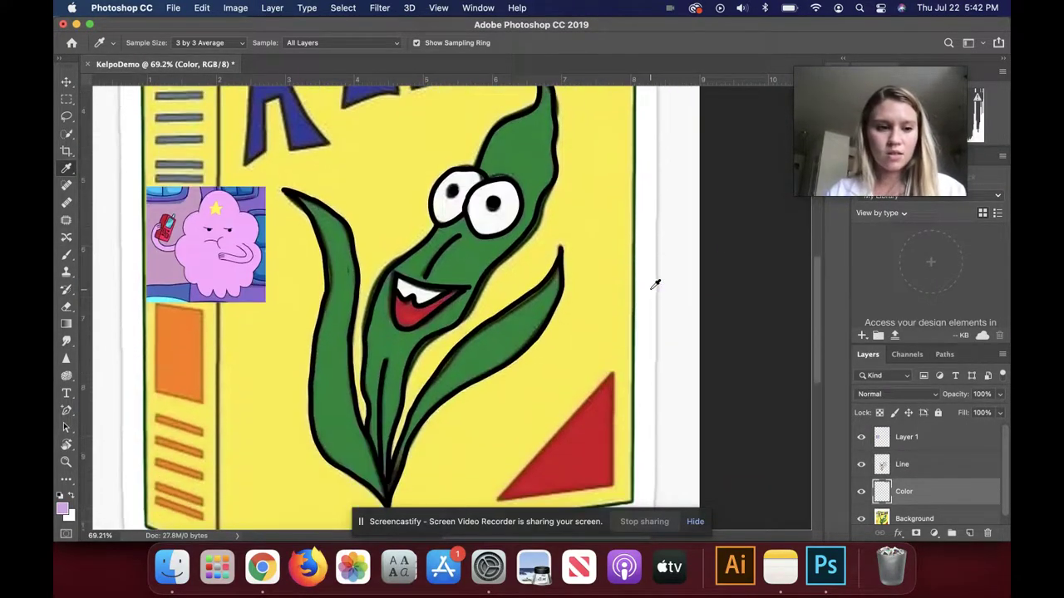
- Activate the Brush tool, try covering the Color layer with light purple and undo it
{"action": "left_click", "coordinate": [68, 256]}
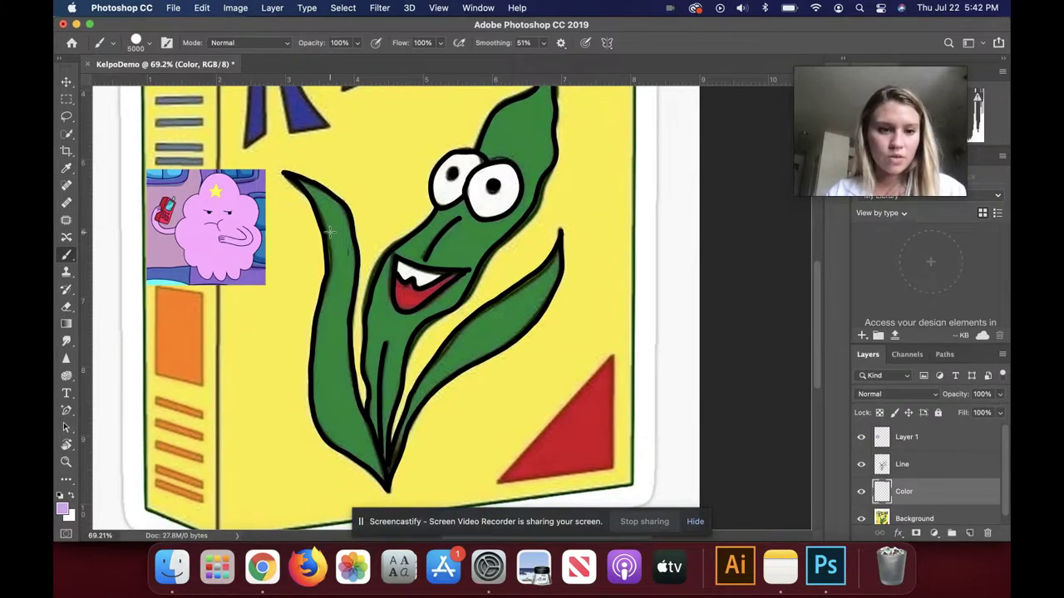
{"action": "key", "text": "alt+BackSpace"}
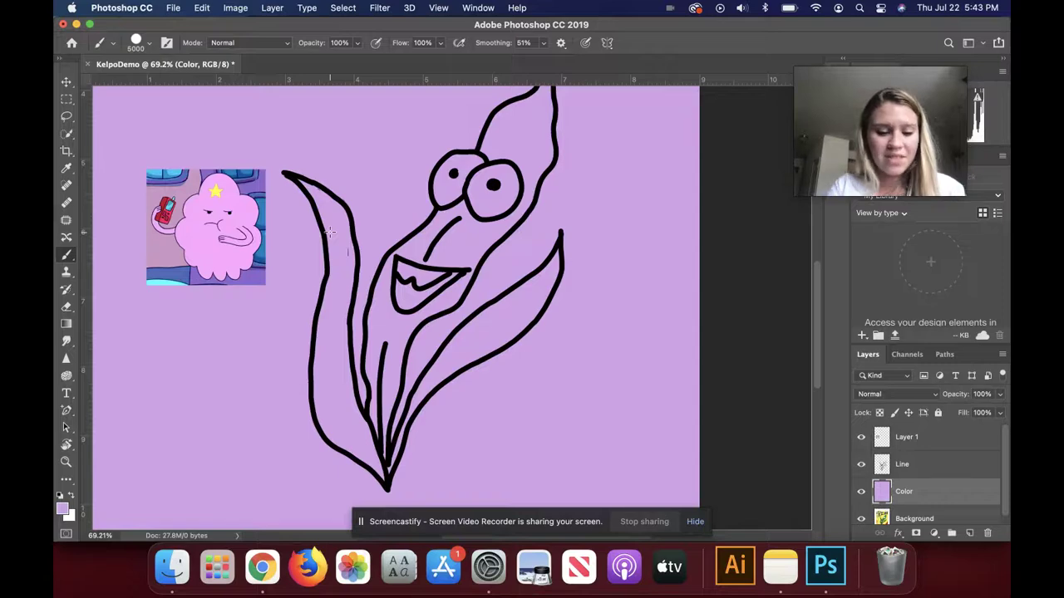
{"action": "key", "text": "super+z"}
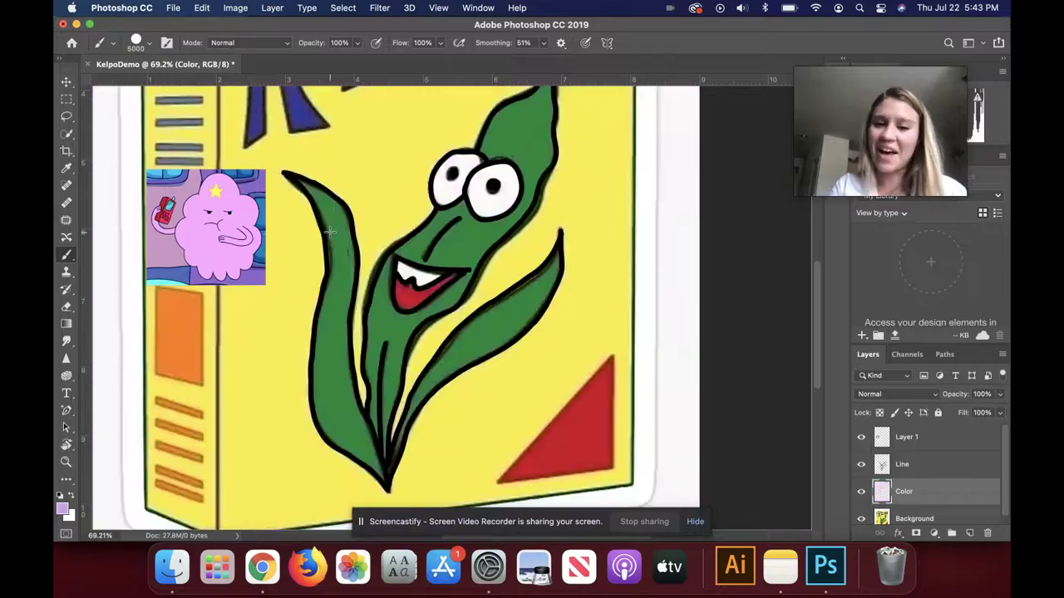
- Set the hard round brush size to 41 px and paint a short light purple stroke inside the kelp's left leaf
{"action": "left_click", "coordinate": [148, 40]}
{"action": "left_click", "coordinate": [146, 78]}
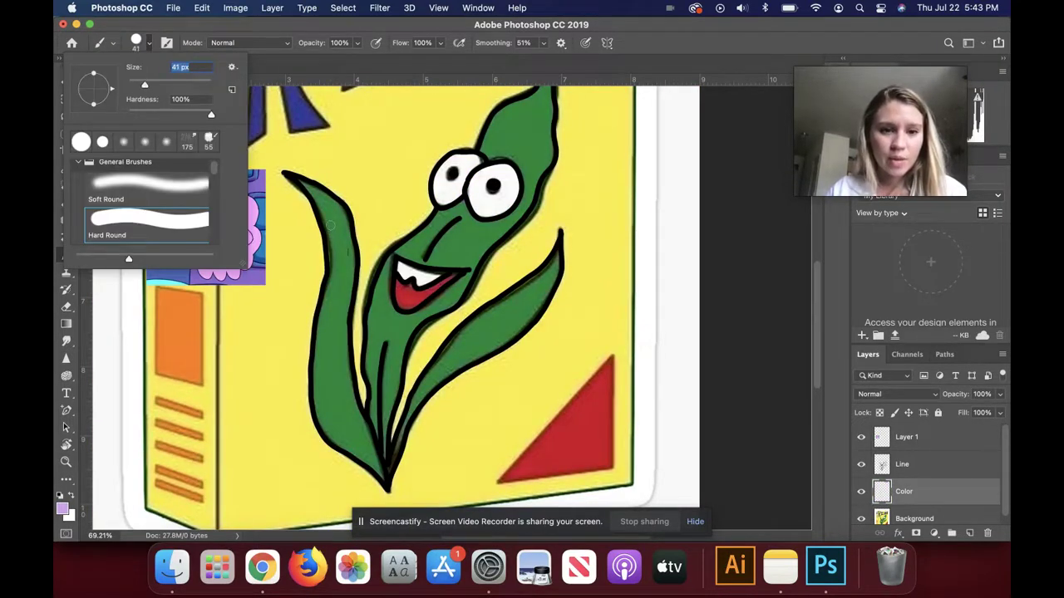
{"action": "left_click_drag", "start_coordinate": [327, 222], "coordinate": [329, 284]}
- Enlarge the brush to 100 px and paint light purple along the left leaf down to its base on the Color layer
{"action": "left_click", "coordinate": [150, 43]}
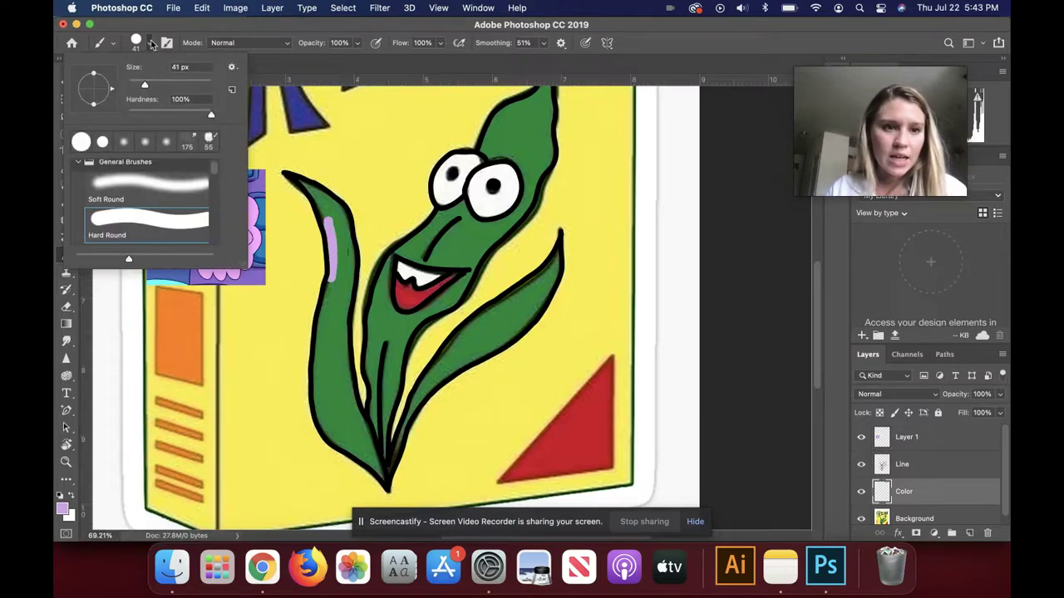
{"action": "left_click", "coordinate": [157, 83]}
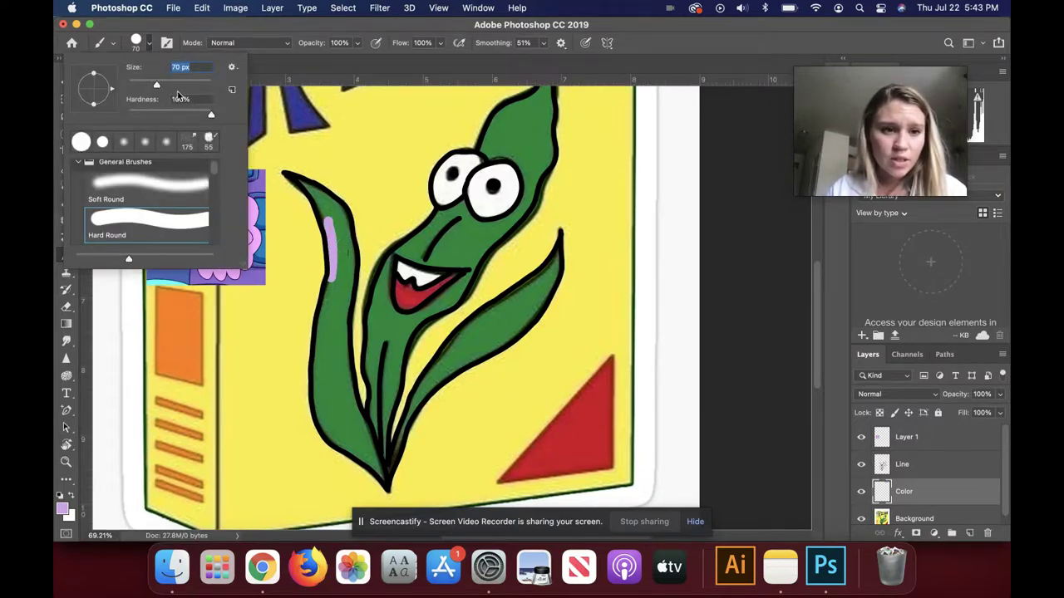
{"action": "mouse_move", "coordinate": [325, 202]}
{"action": "left_mouse_down"}
{"action": "mouse_move", "coordinate": [346, 251]}
{"action": "mouse_move", "coordinate": [342, 388]}
{"action": "mouse_move", "coordinate": [380, 470]}
{"action": "left_mouse_up"}
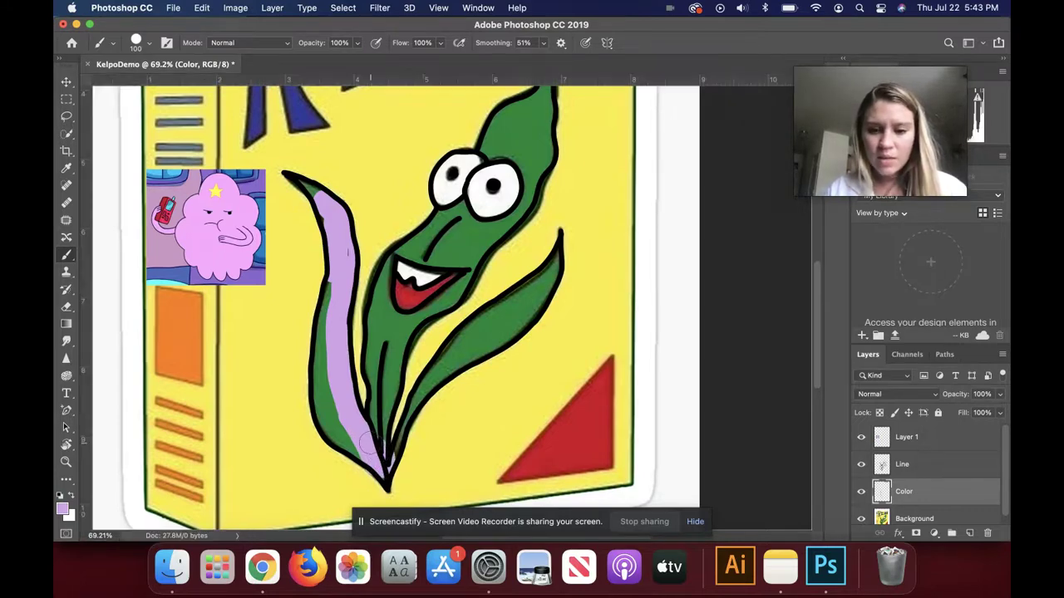
- Move the Color layer above the Line layer
{"action": "left_click_drag", "start_coordinate": [948, 497], "coordinate": [944, 460]}
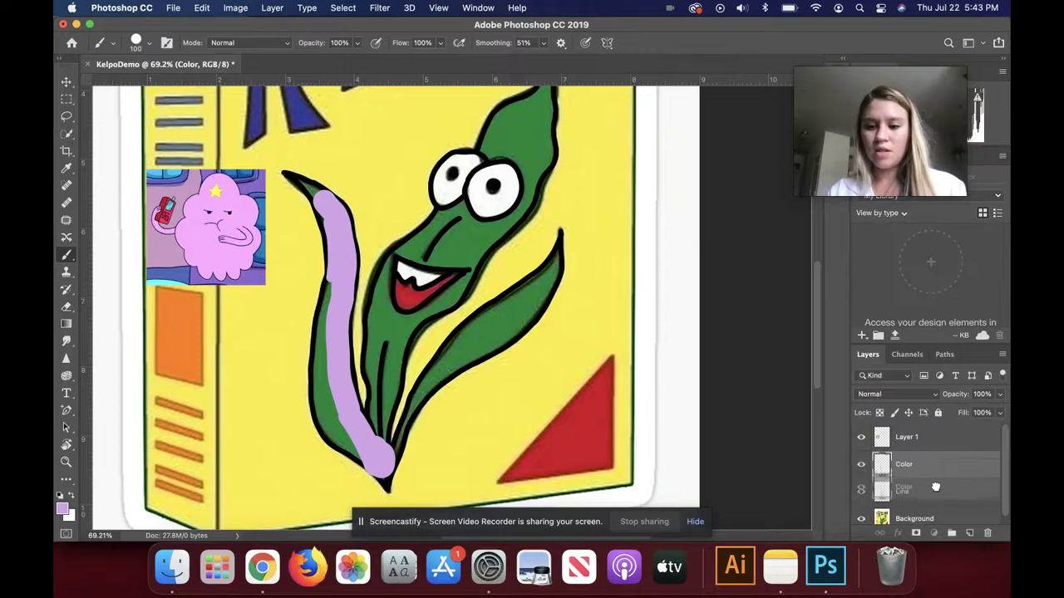
- Move the Color layer back beneath the Line layer and fill the kelp's body and both leaves with light purple
{"action": "left_click_drag", "start_coordinate": [936, 474], "coordinate": [936, 505]}
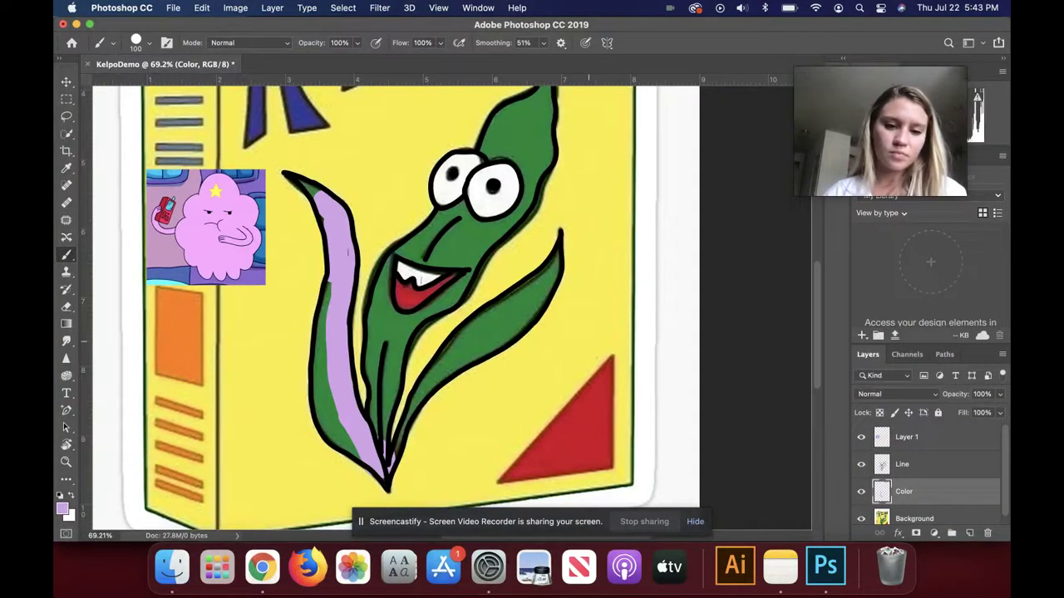
{"action": "mouse_move", "coordinate": [376, 302]}
{"action": "left_mouse_down"}
{"action": "mouse_move", "coordinate": [383, 397]}
{"action": "mouse_move", "coordinate": [372, 446]}
{"action": "mouse_move", "coordinate": [326, 410]}
{"action": "mouse_move", "coordinate": [336, 282]}
{"action": "left_mouse_up"}
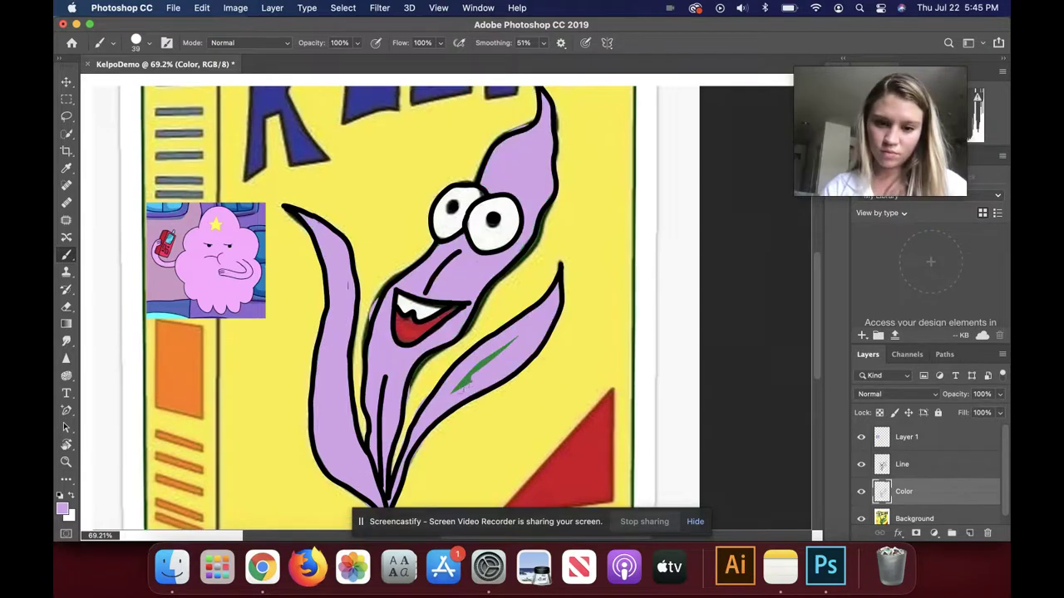
{"action": "left_click_drag", "start_coordinate": [453, 394], "coordinate": [515, 336]}
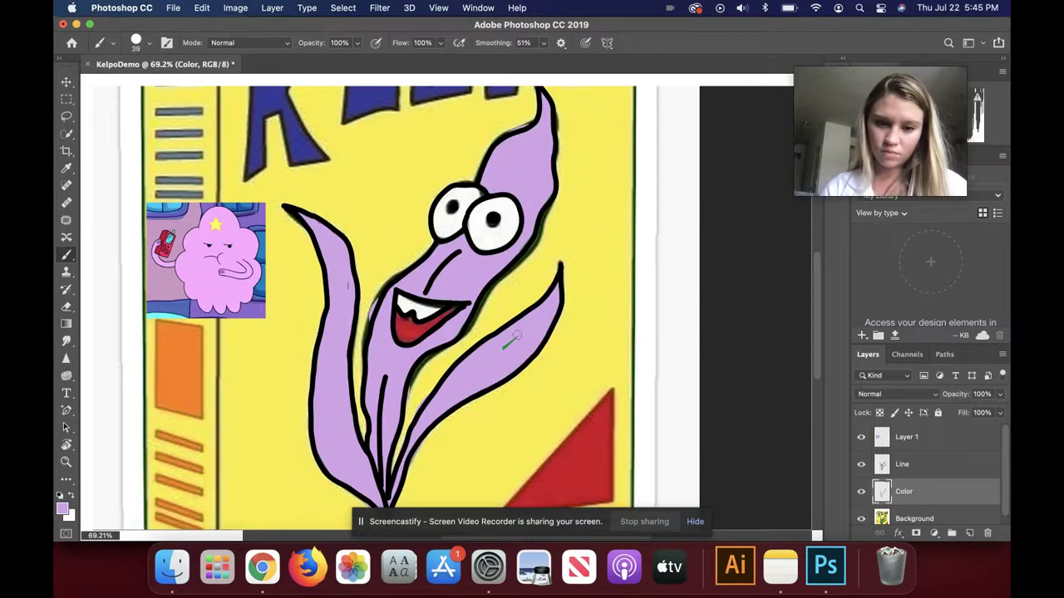
{"action": "key", "text": "super+r"}
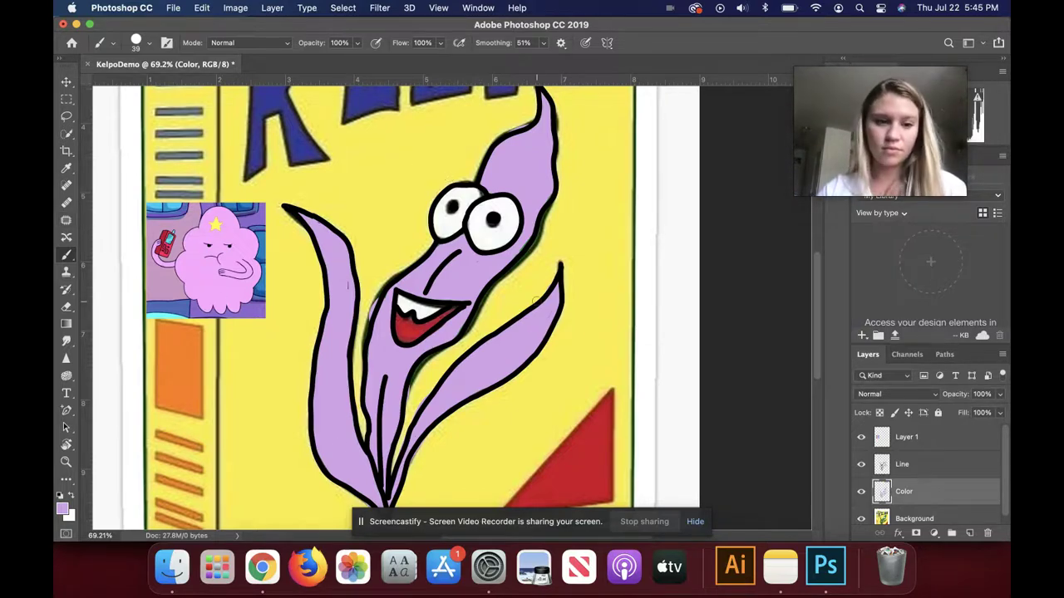
- Sample the blue from the palette swatches above the cereal box with the Eyedropper
{"action": "scroll", "coordinate": [557, 210], "scroll_direction": "up", "scroll_amount": 10}
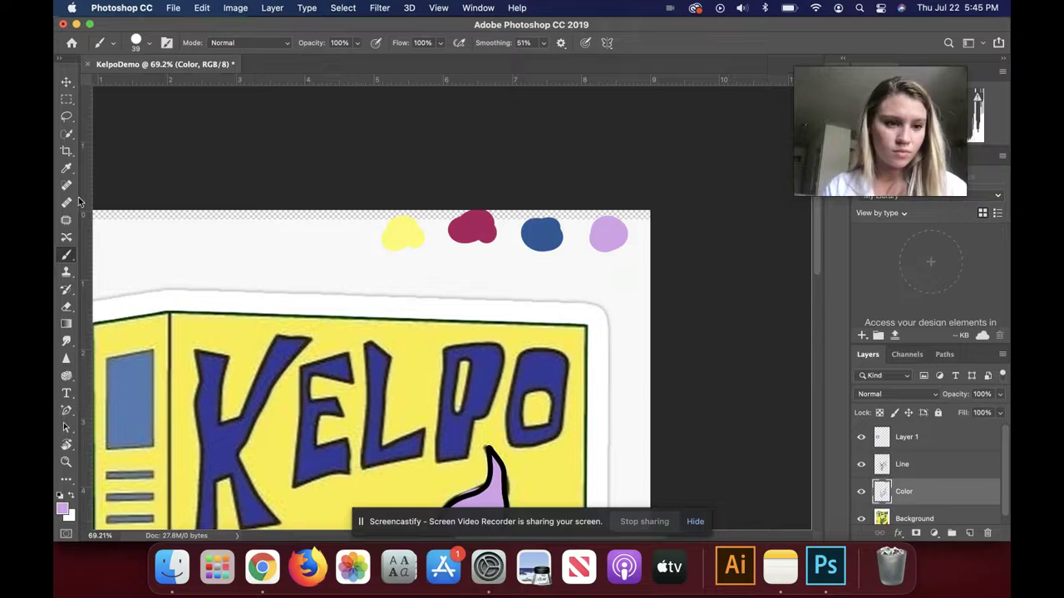
{"action": "left_click", "coordinate": [66, 168]}
{"action": "scroll", "coordinate": [372, 227], "scroll_direction": "down", "scroll_amount": 2}
{"action": "scroll", "coordinate": [371, 228], "scroll_direction": "down", "scroll_amount": 2}
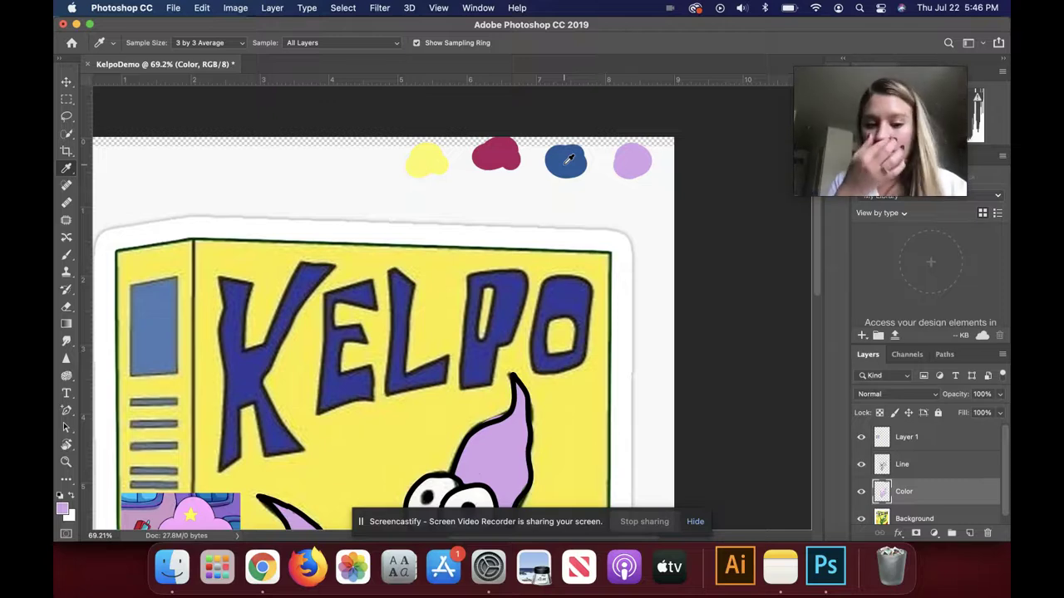
{"action": "scroll", "coordinate": [530, 377], "scroll_direction": "down", "scroll_amount": 8}
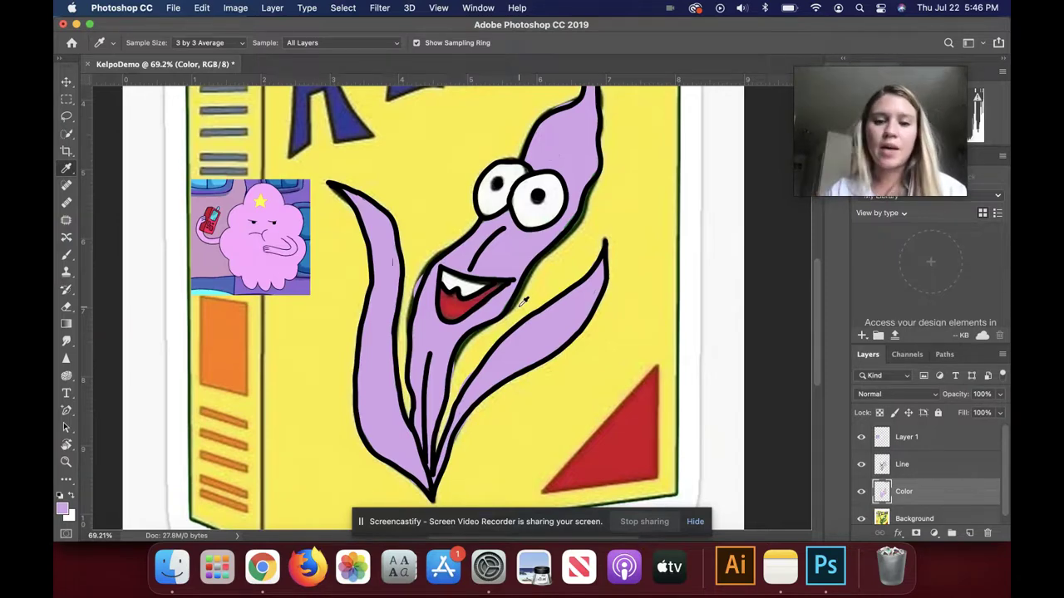
{"action": "scroll", "coordinate": [596, 239], "scroll_direction": "up", "scroll_amount": 7}
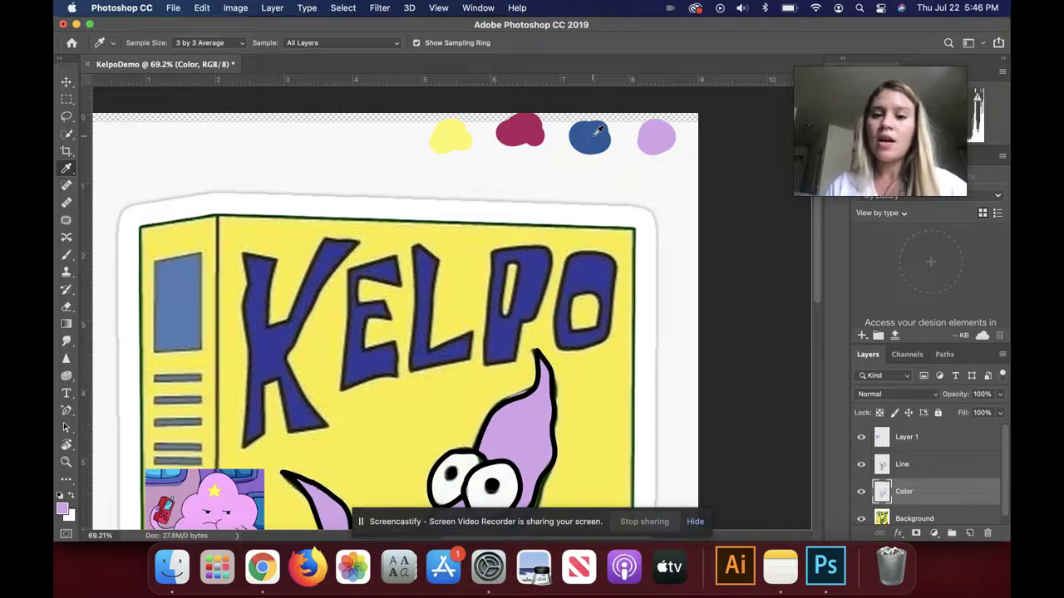
{"action": "left_click", "coordinate": [595, 134]}
- Paint the inside of the mouth below the teeth blue on the Color layer with the 39 px brush
{"action": "scroll", "coordinate": [505, 218], "scroll_direction": "down", "scroll_amount": 8}
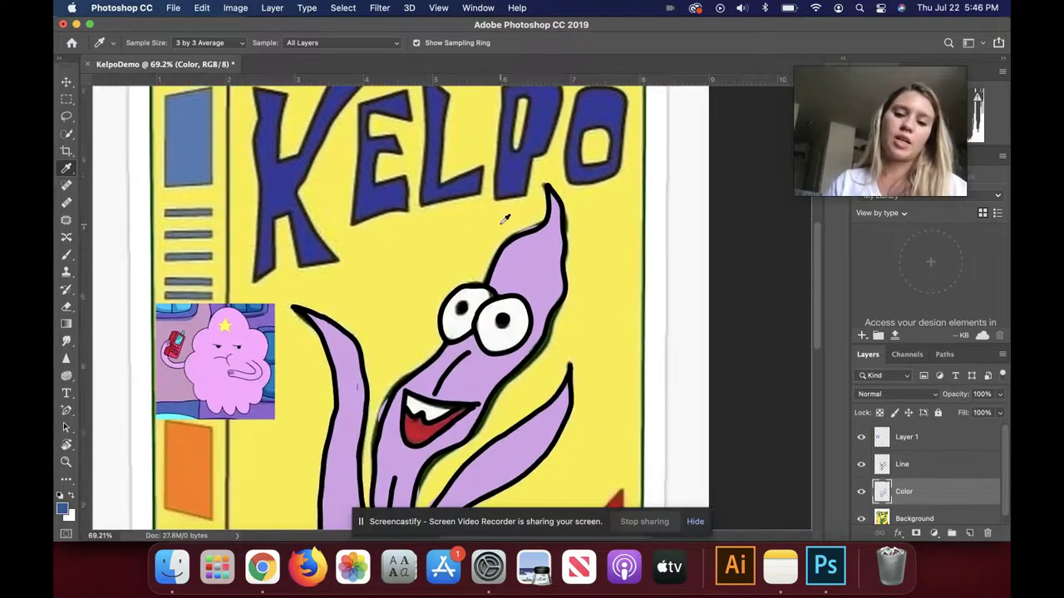
{"action": "scroll", "coordinate": [478, 253], "scroll_direction": "up", "scroll_amount": 10}
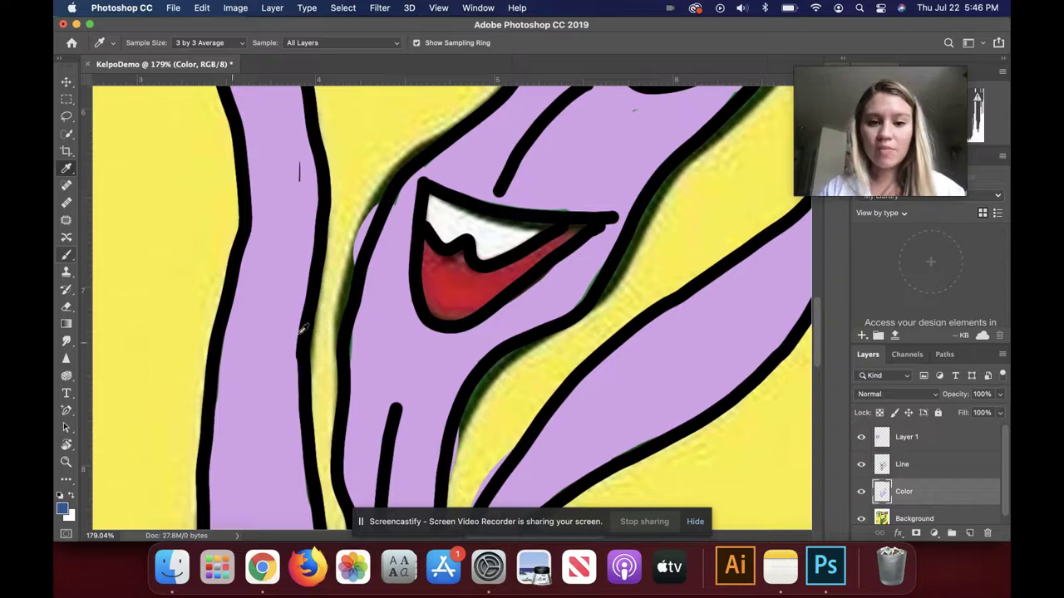
{"action": "scroll", "coordinate": [421, 314], "scroll_direction": "down", "scroll_amount": 2}
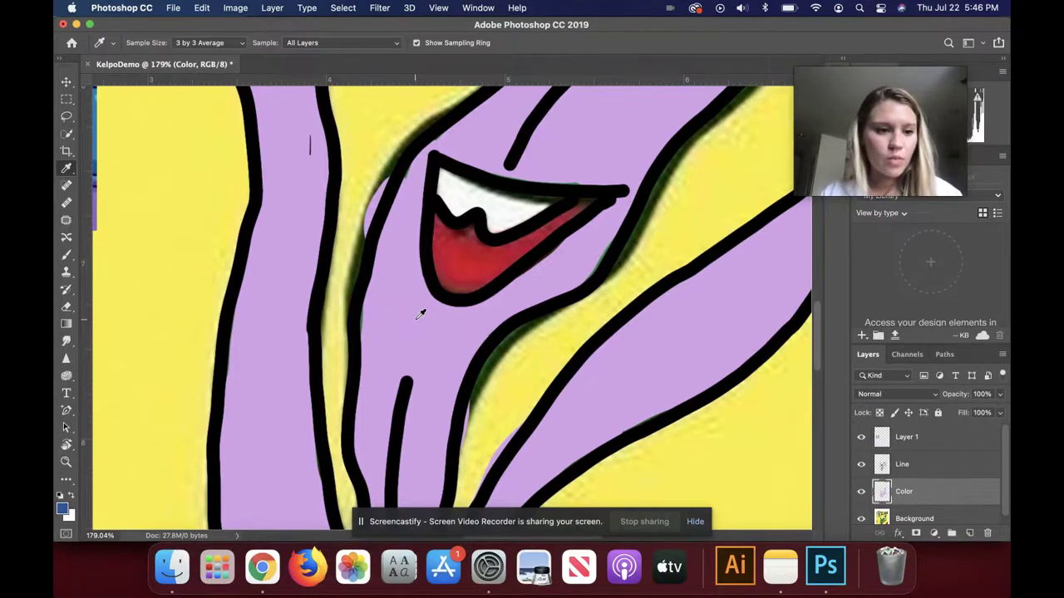
{"action": "left_click", "coordinate": [70, 253]}
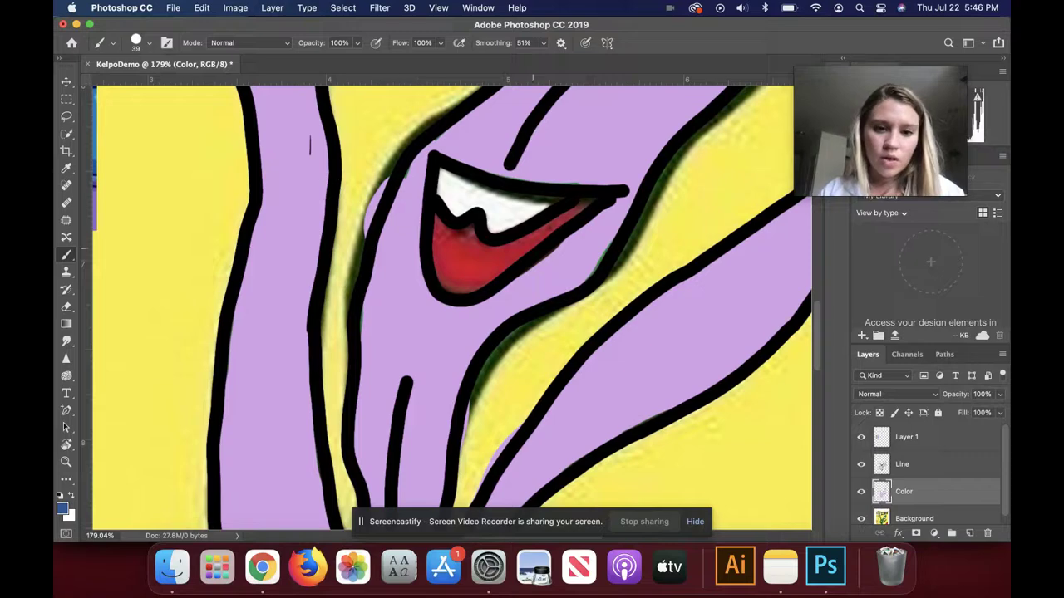
{"action": "mouse_move", "coordinate": [468, 232]}
{"action": "left_mouse_down"}
{"action": "mouse_move", "coordinate": [463, 278]}
{"action": "mouse_move", "coordinate": [449, 284]}
{"action": "mouse_move", "coordinate": [436, 219]}
{"action": "mouse_move", "coordinate": [455, 237]}
{"action": "mouse_move", "coordinate": [458, 283]}
{"action": "mouse_move", "coordinate": [502, 260]}
{"action": "mouse_move", "coordinate": [459, 289]}
{"action": "mouse_move", "coordinate": [468, 249]}
{"action": "mouse_move", "coordinate": [538, 237]}
{"action": "mouse_move", "coordinate": [519, 249]}
{"action": "mouse_move", "coordinate": [584, 204]}
{"action": "mouse_move", "coordinate": [625, 194]}
{"action": "mouse_move", "coordinate": [559, 190]}
{"action": "left_mouse_up"}
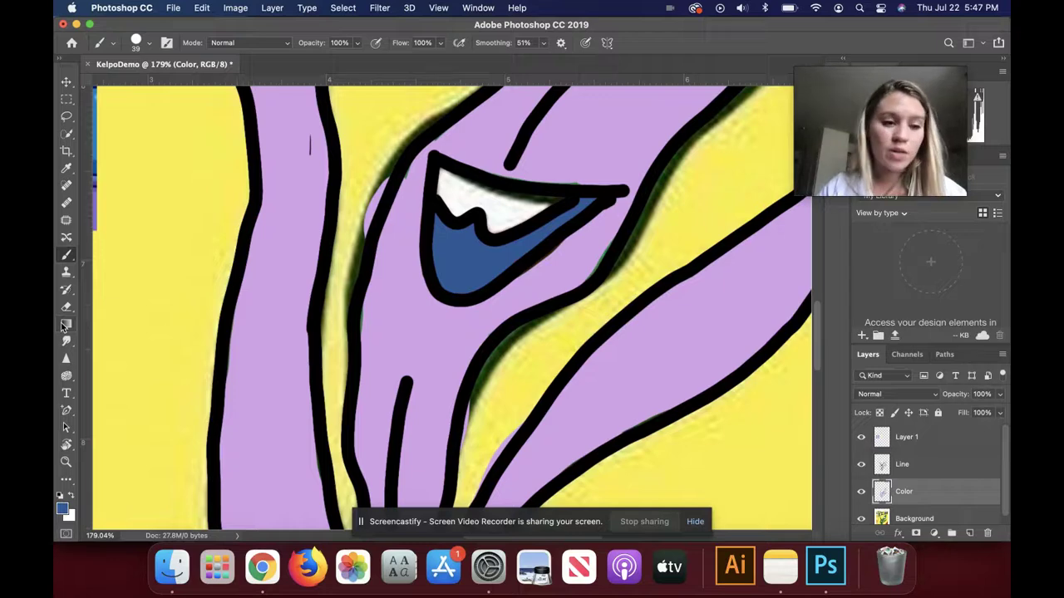
- Reset the colours to default, make white the foreground colour and paint the teeth white
{"action": "left_click", "coordinate": [59, 496]}
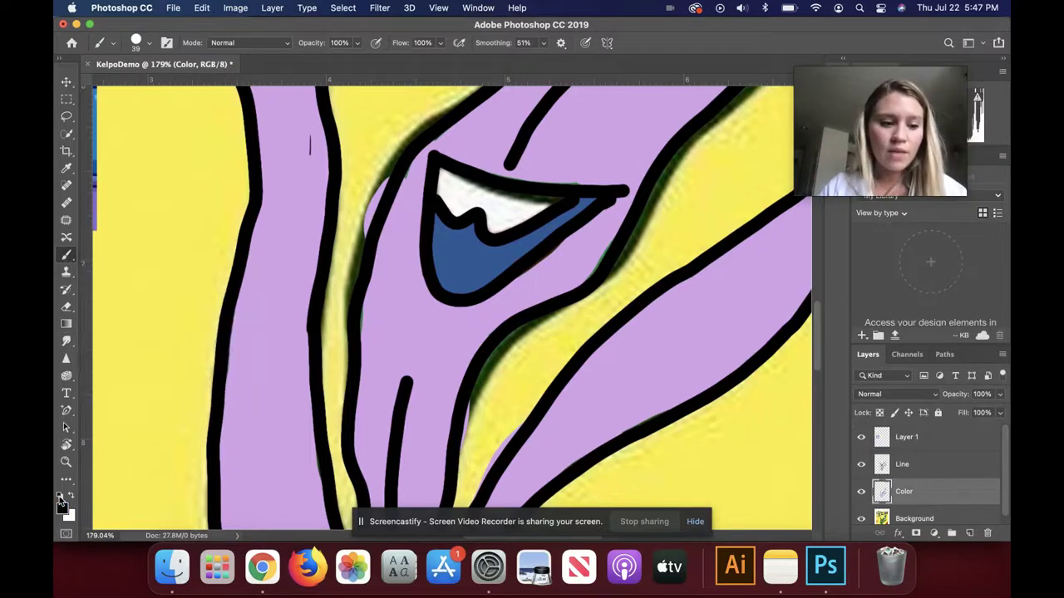
{"action": "left_click", "coordinate": [72, 495]}
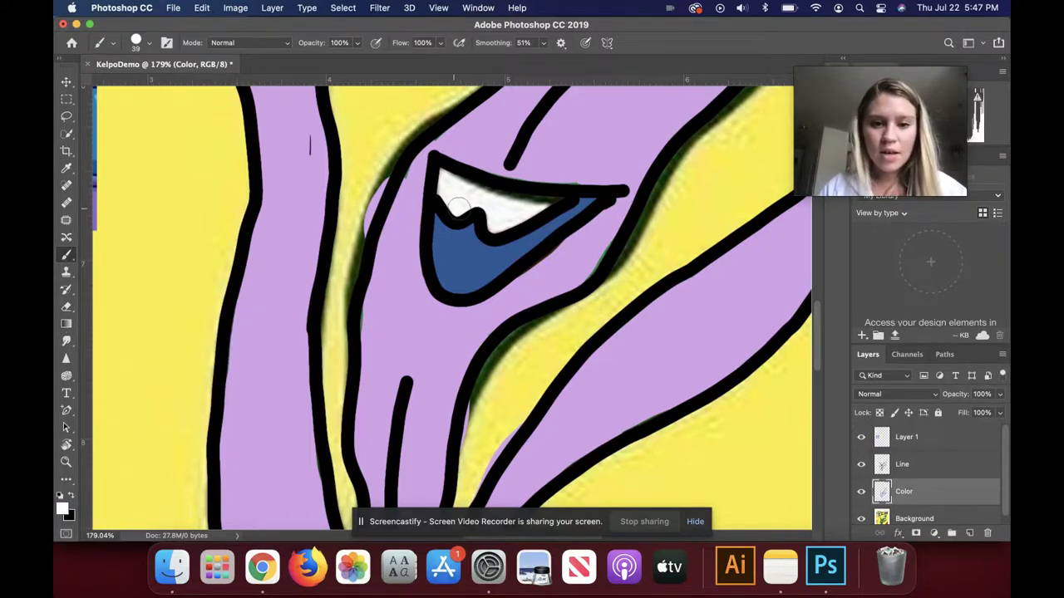
{"action": "mouse_move", "coordinate": [460, 205]}
{"action": "left_mouse_down"}
{"action": "mouse_move", "coordinate": [445, 185]}
{"action": "mouse_move", "coordinate": [456, 178]}
{"action": "mouse_move", "coordinate": [525, 199]}
{"action": "mouse_move", "coordinate": [567, 198]}
{"action": "mouse_move", "coordinate": [495, 223]}
{"action": "mouse_move", "coordinate": [449, 193]}
{"action": "left_mouse_up"}
- Hide the Background layer and the reference image on Layer 1
{"action": "scroll", "coordinate": [509, 271], "scroll_direction": "down", "scroll_amount": 5}
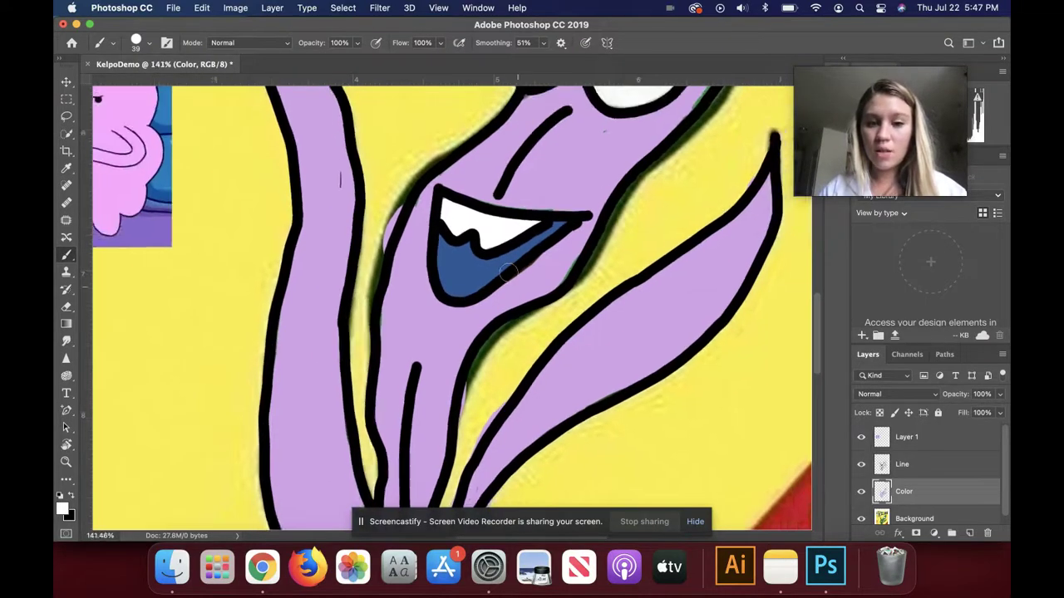
{"action": "scroll", "coordinate": [509, 271], "scroll_direction": "down", "scroll_amount": 3}
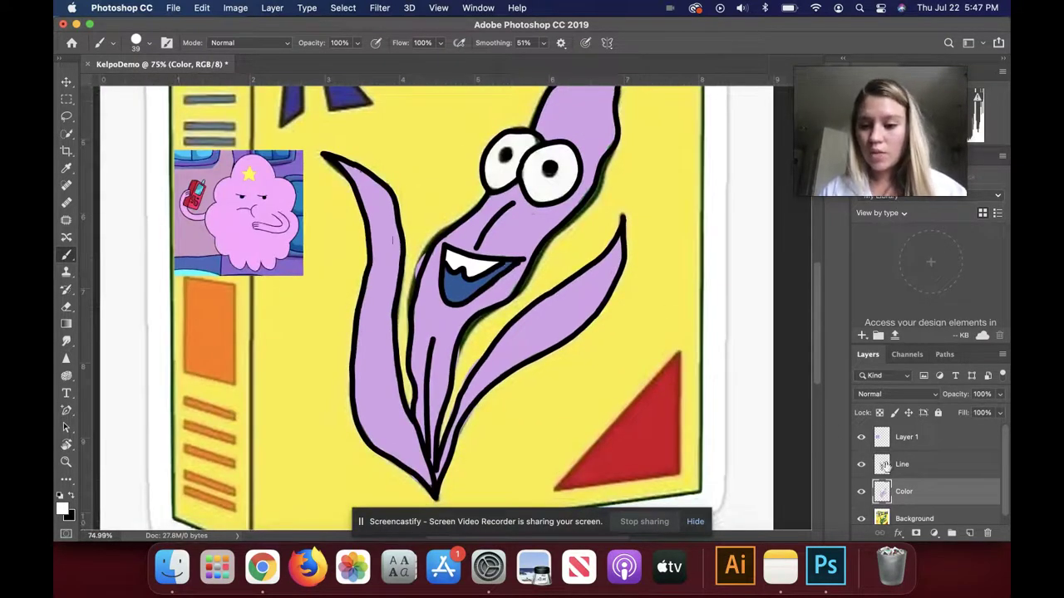
{"action": "left_click", "coordinate": [861, 519]}
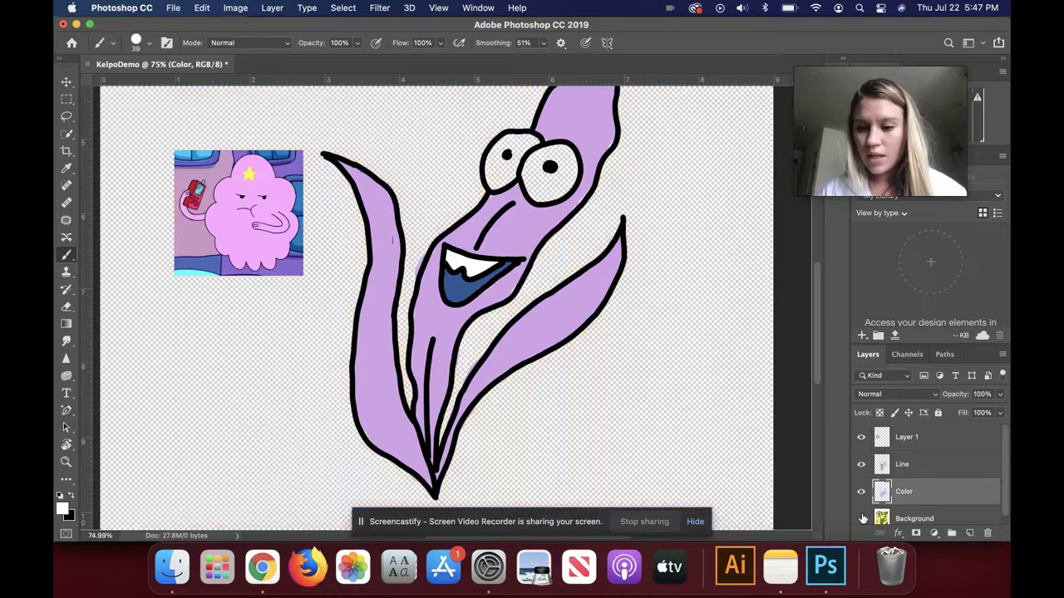
{"action": "left_click", "coordinate": [862, 438]}
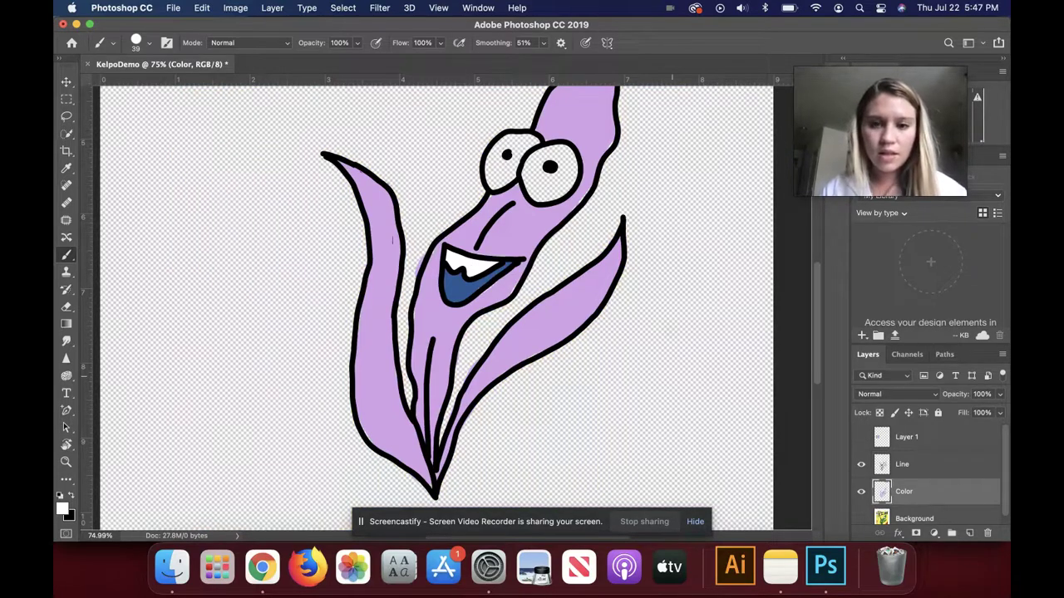
- Enlarge the brush to 99 px and paint both eyes white on the Color layer
{"action": "scroll", "coordinate": [670, 335], "scroll_direction": "down", "scroll_amount": 4}
{"action": "scroll", "coordinate": [670, 334], "scroll_direction": "up", "scroll_amount": 3}
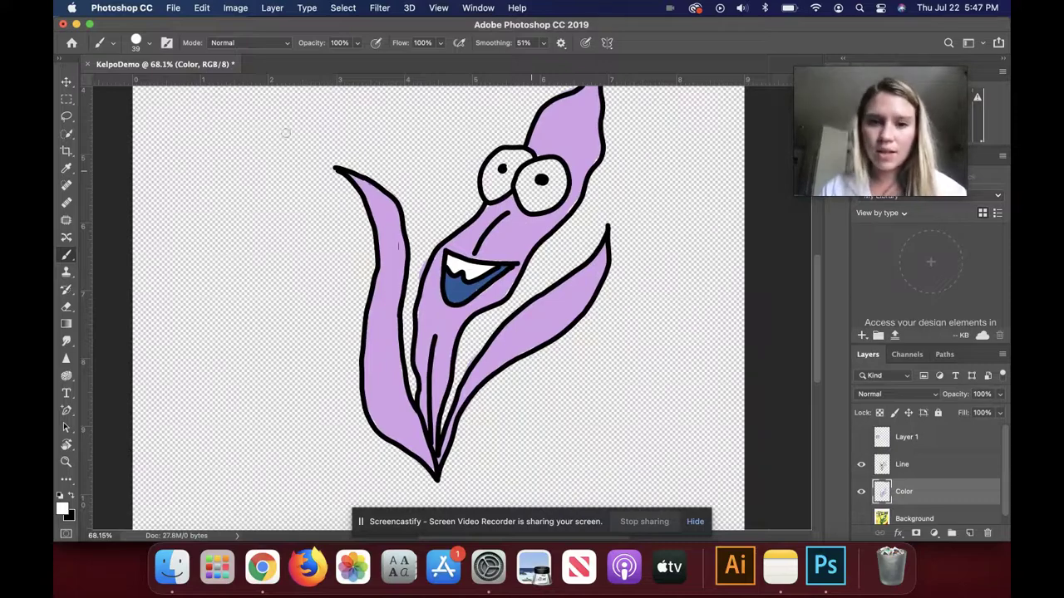
{"action": "left_click", "coordinate": [146, 44]}
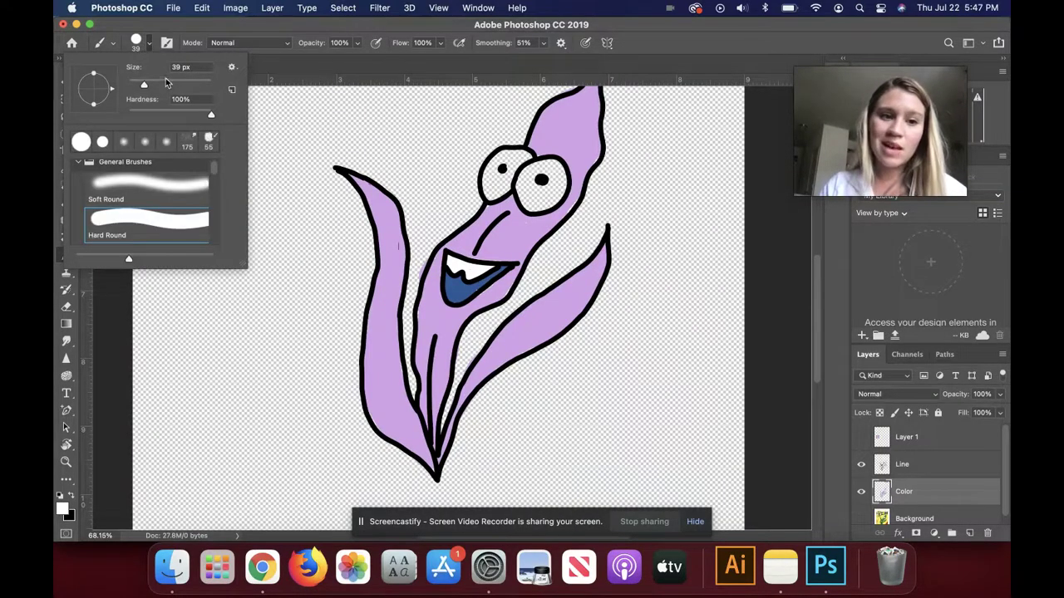
{"action": "left_click", "coordinate": [545, 172]}
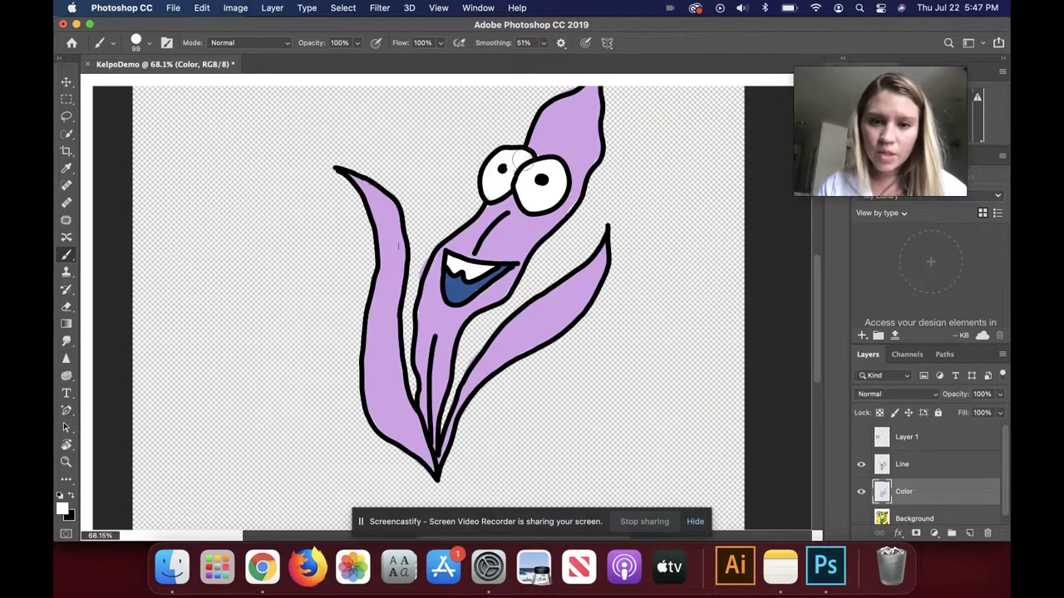
{"action": "key", "text": "super+r"}
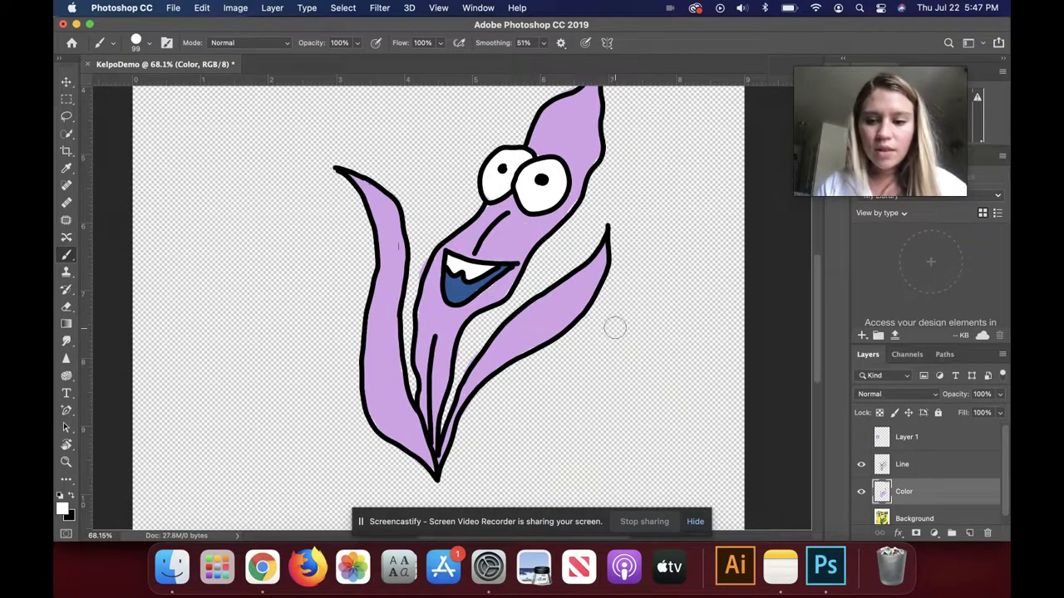
- Show the reference image on Layer 1 briefly and hide it again
{"action": "left_click", "coordinate": [861, 437]}
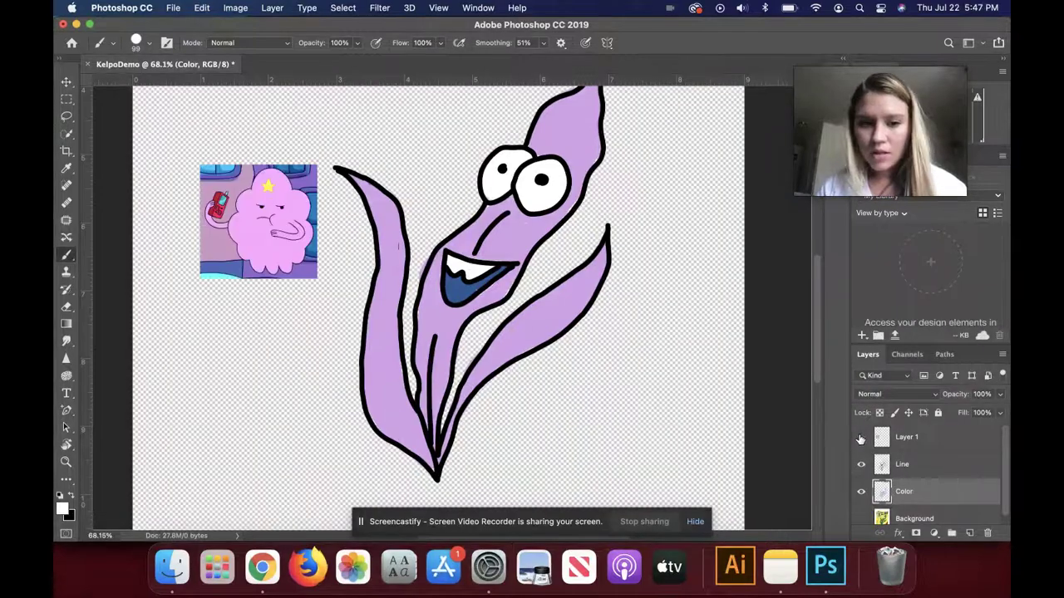
{"action": "left_click", "coordinate": [861, 437]}
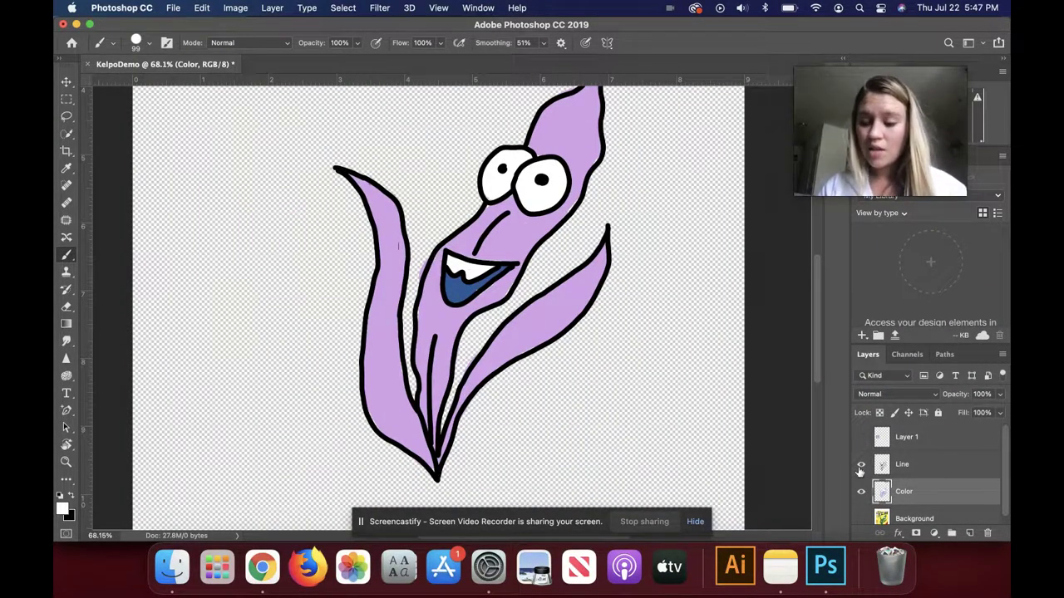
- Sample the light purple from the kelp's body and paint over the unfilled specks beneath the eyes with the 99 px brush
{"action": "scroll", "coordinate": [860, 472], "scroll_direction": "down", "scroll_amount": 1}
{"action": "scroll", "coordinate": [582, 207], "scroll_direction": "up", "scroll_amount": 5}
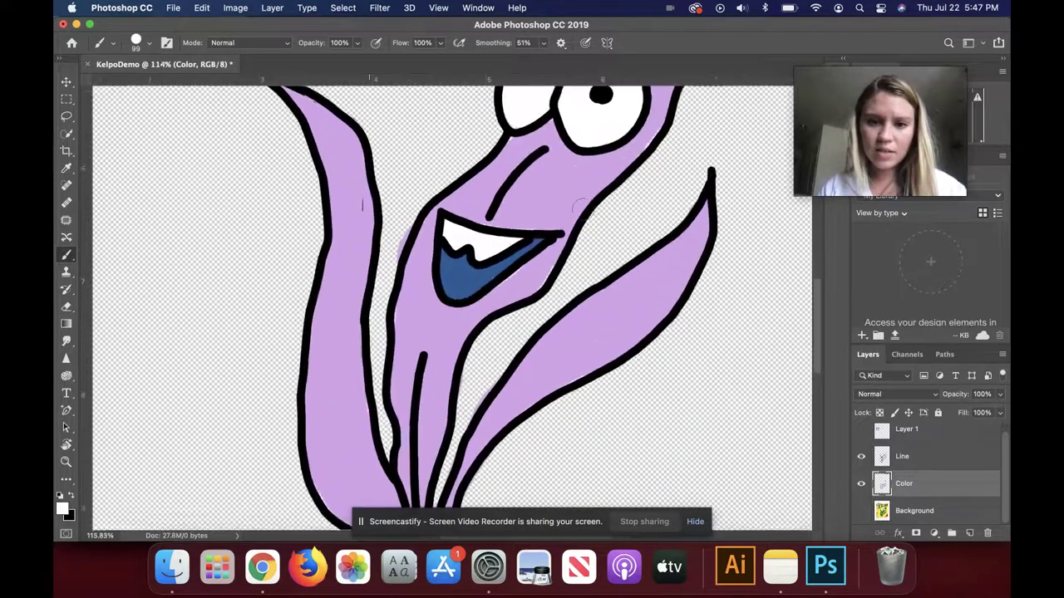
{"action": "left_click", "coordinate": [67, 171]}
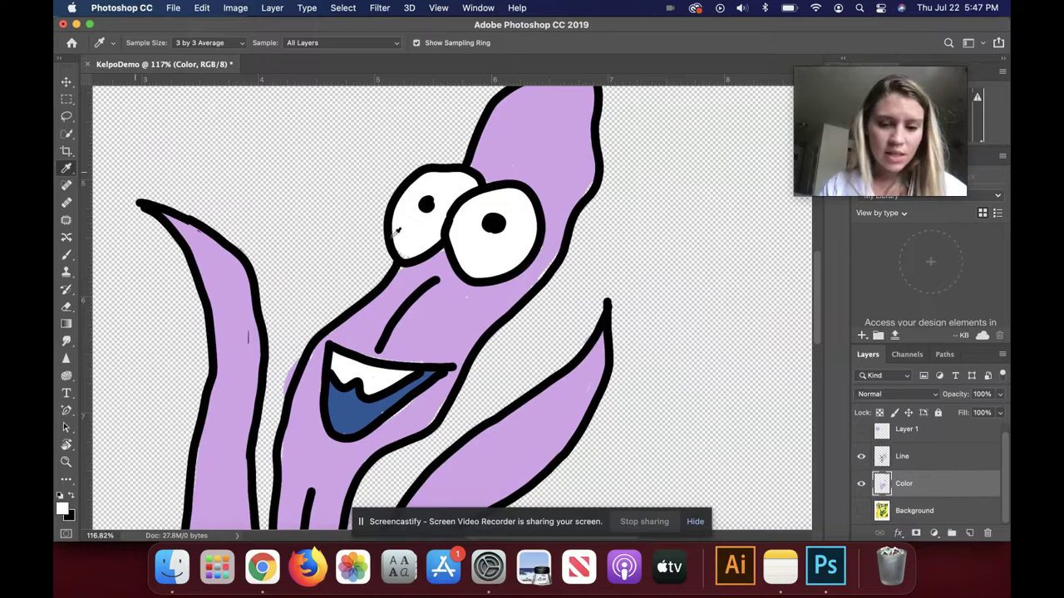
{"action": "left_click", "coordinate": [468, 310]}
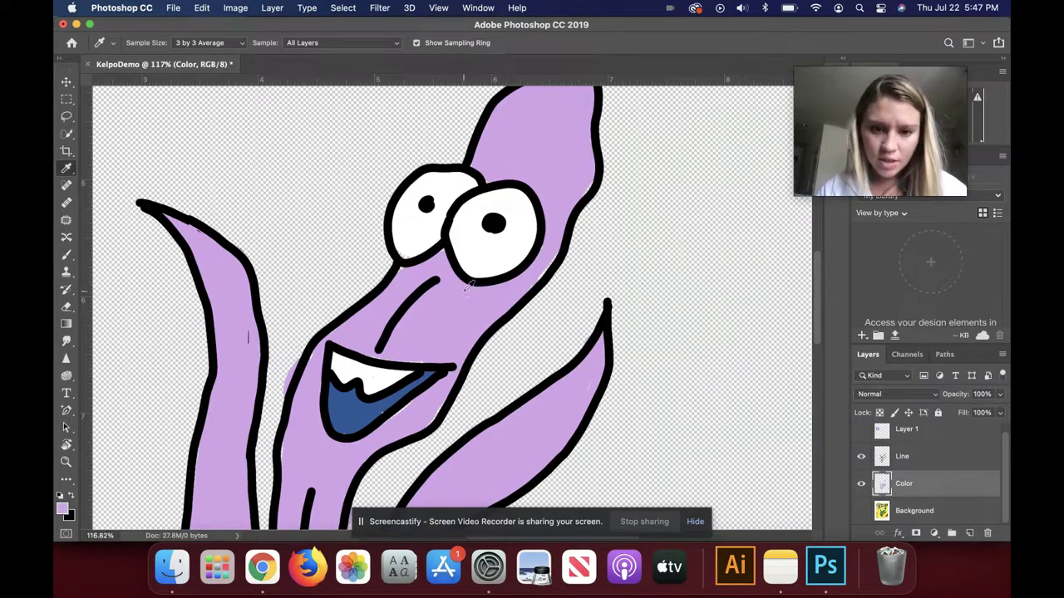
{"action": "left_click", "coordinate": [67, 254]}
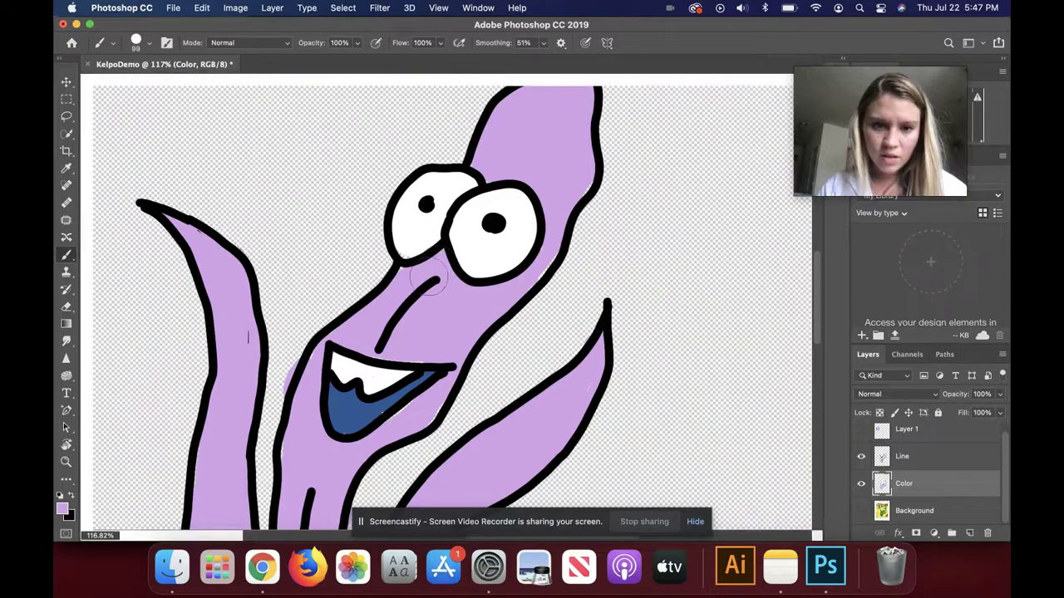
{"action": "key", "text": "super+r"}
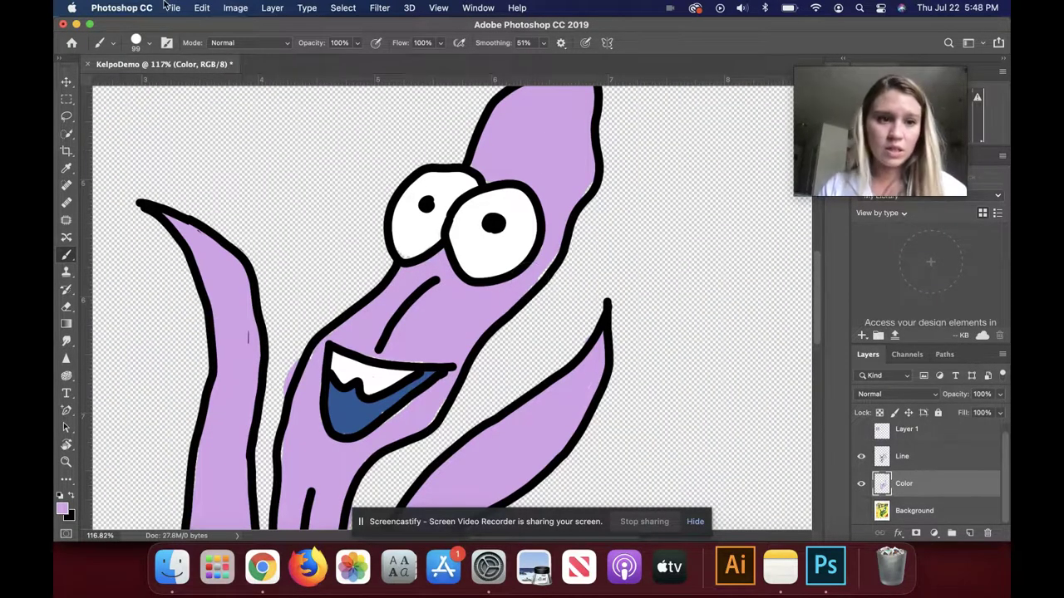
- Reduce the brush size to 30 px for small touch-ups on the Color layer
{"action": "left_click", "coordinate": [137, 42]}
{"action": "left_click_drag", "start_coordinate": [146, 84], "coordinate": [139, 84]}
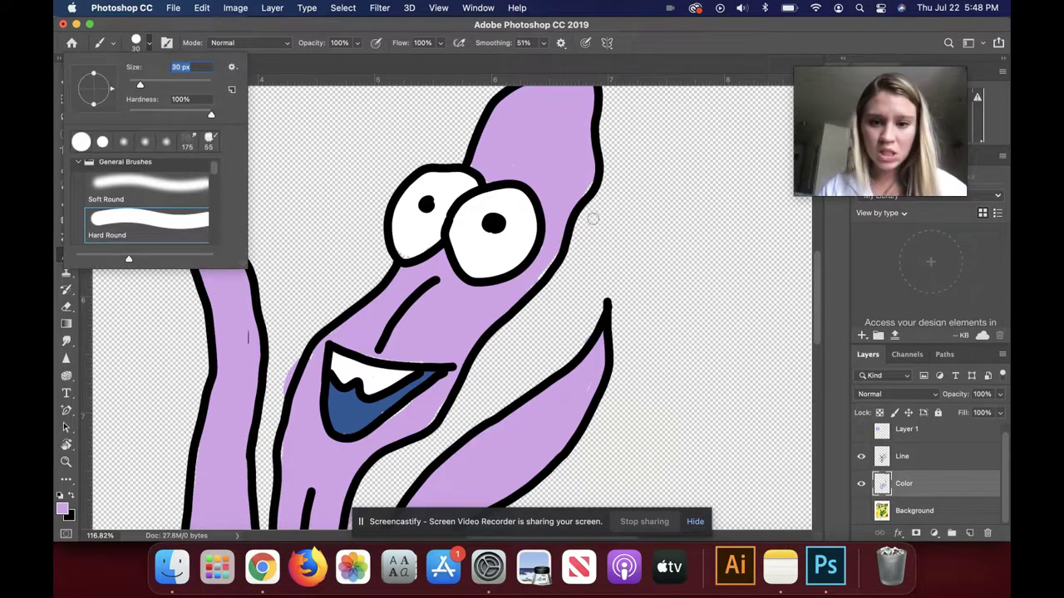
{"action": "key", "text": "Return"}
{"action": "key", "text": "super+r"}
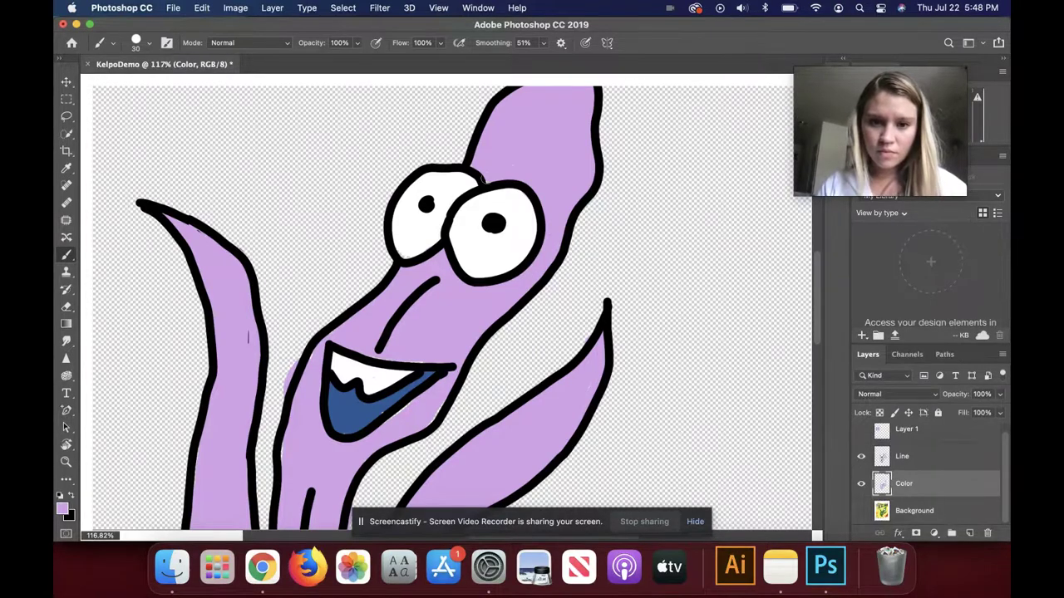
{"action": "key", "text": "super+r"}
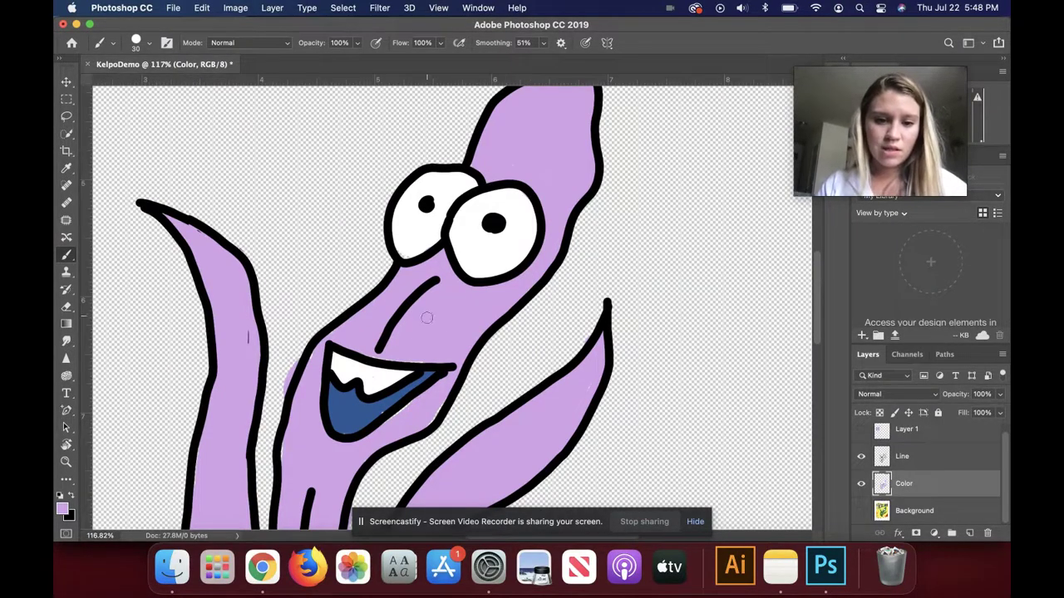
{"action": "key", "text": "super+r"}
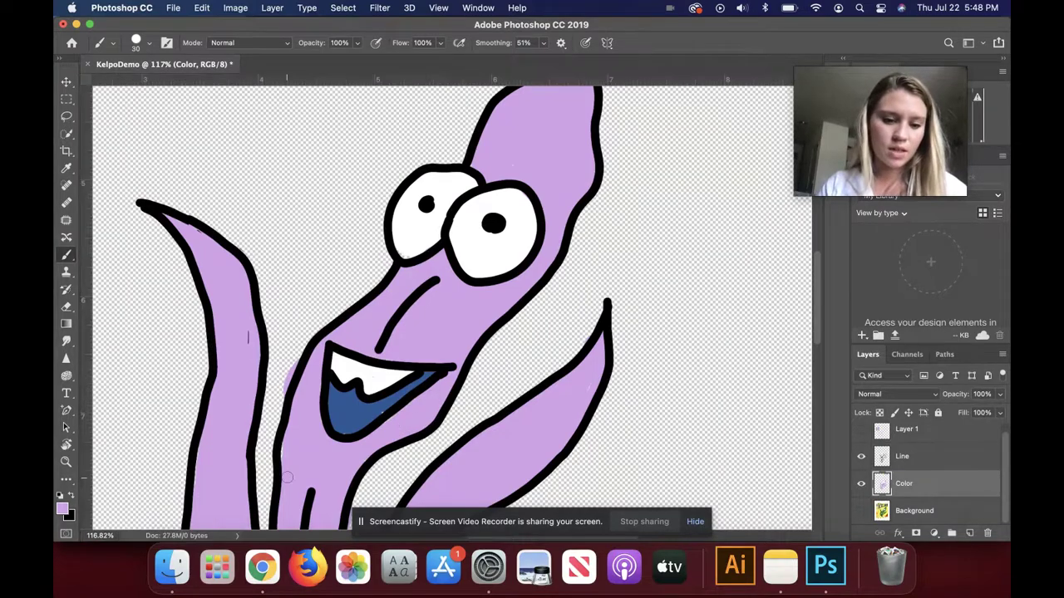
- Erase the stray purple outside the outlines, beside the body's left edge and near the base of the right leaf, with the 36 px eraser
{"action": "scroll", "coordinate": [288, 477], "scroll_direction": "down", "scroll_amount": 3}
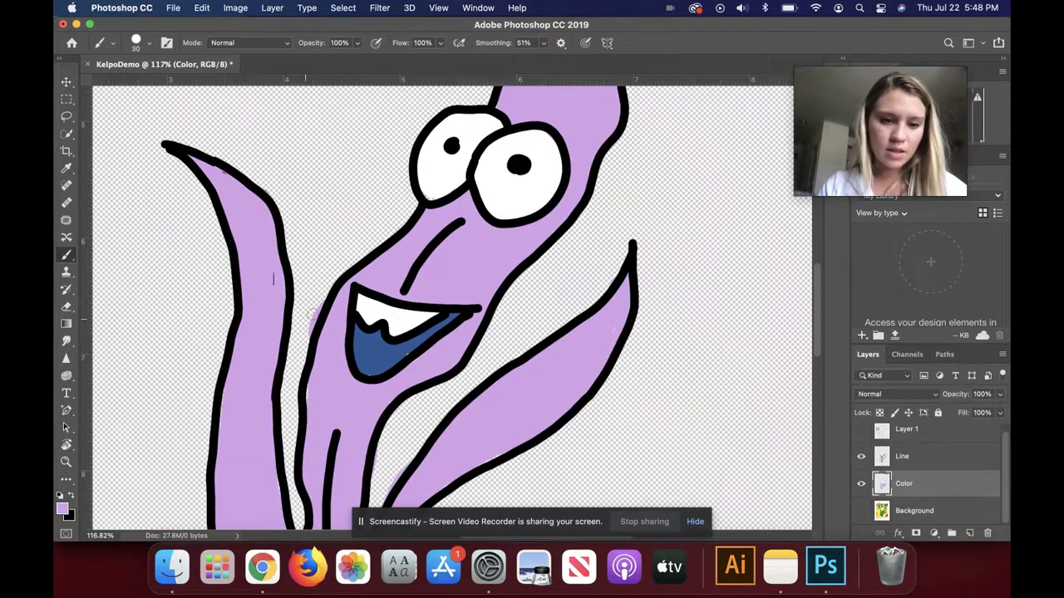
{"action": "left_click", "coordinate": [67, 308]}
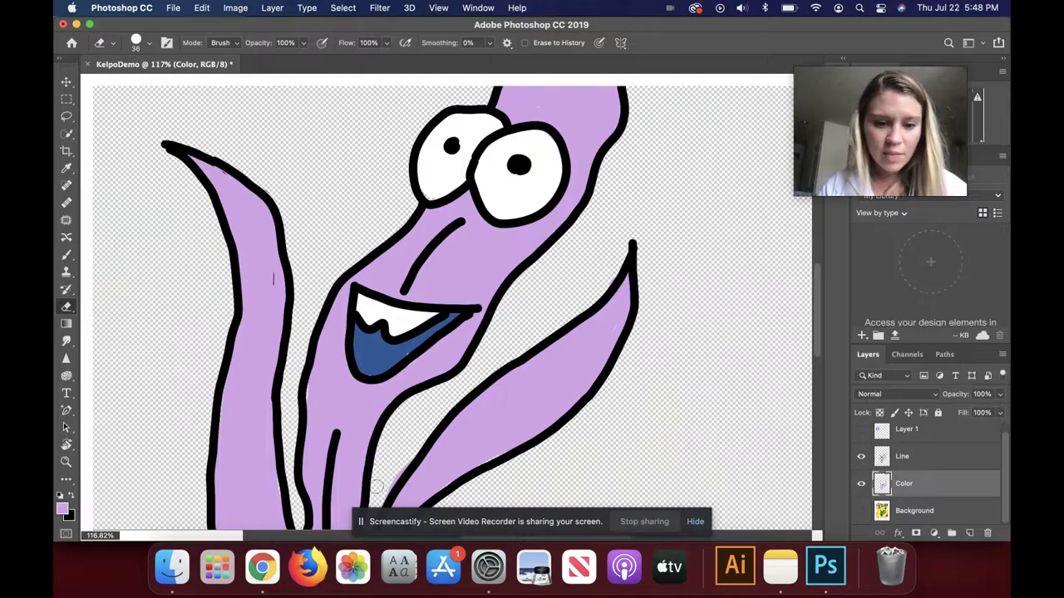
{"action": "scroll", "coordinate": [376, 482], "scroll_direction": "down", "scroll_amount": 3}
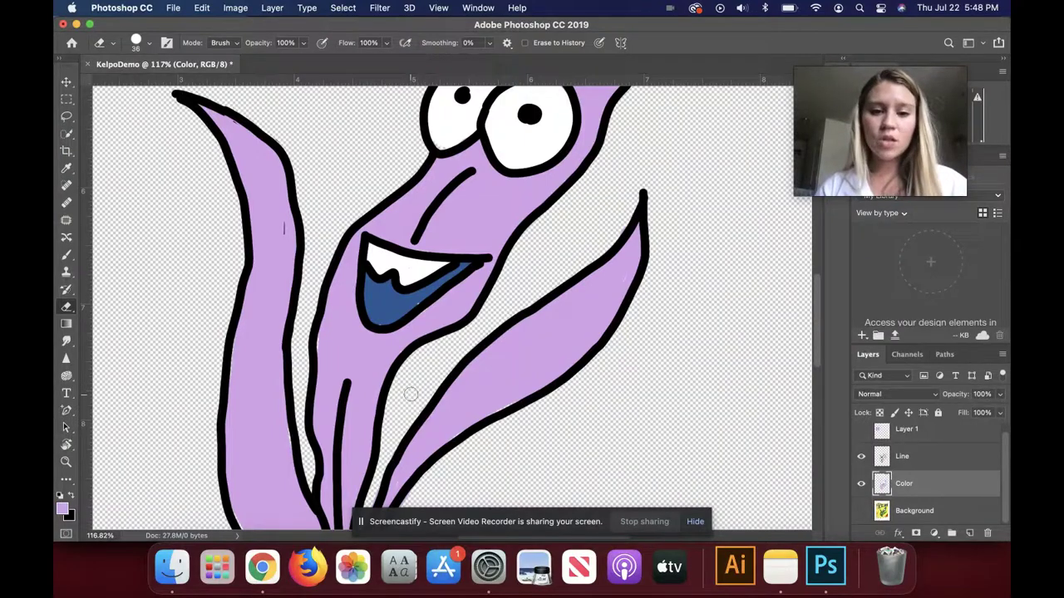
{"action": "scroll", "coordinate": [410, 394], "scroll_direction": "down", "scroll_amount": 4}
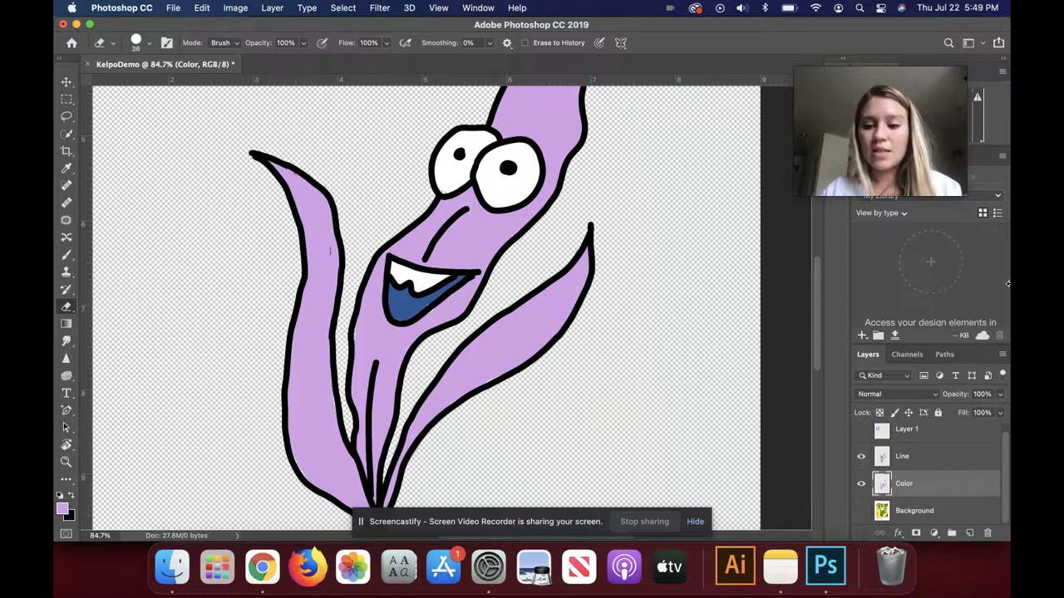
- Add a new layer between Line and Color and name it Highlights
{"action": "left_click", "coordinate": [969, 532]}
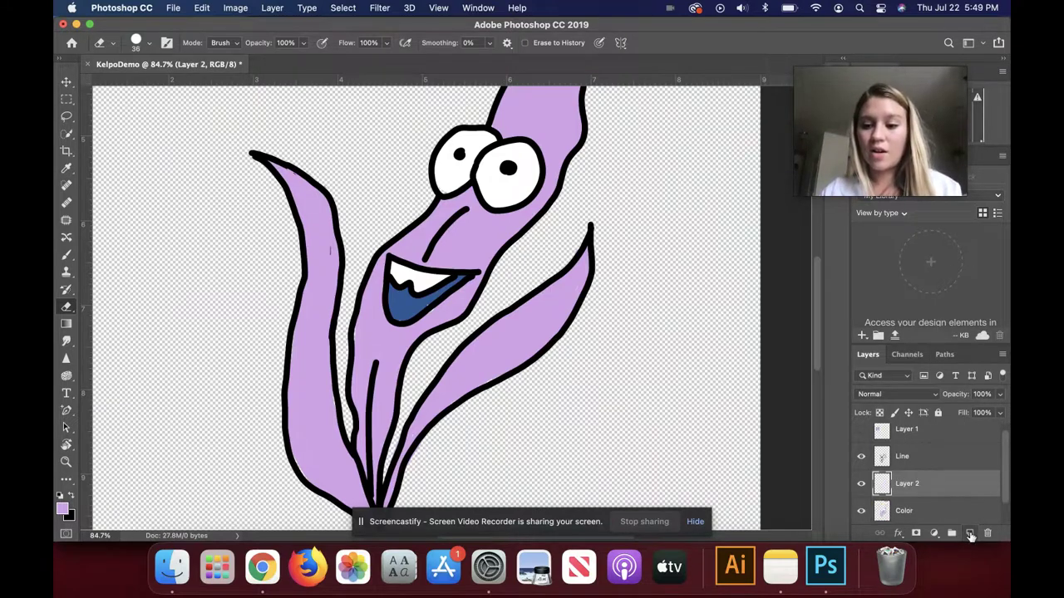
{"action": "key", "text": "h"}
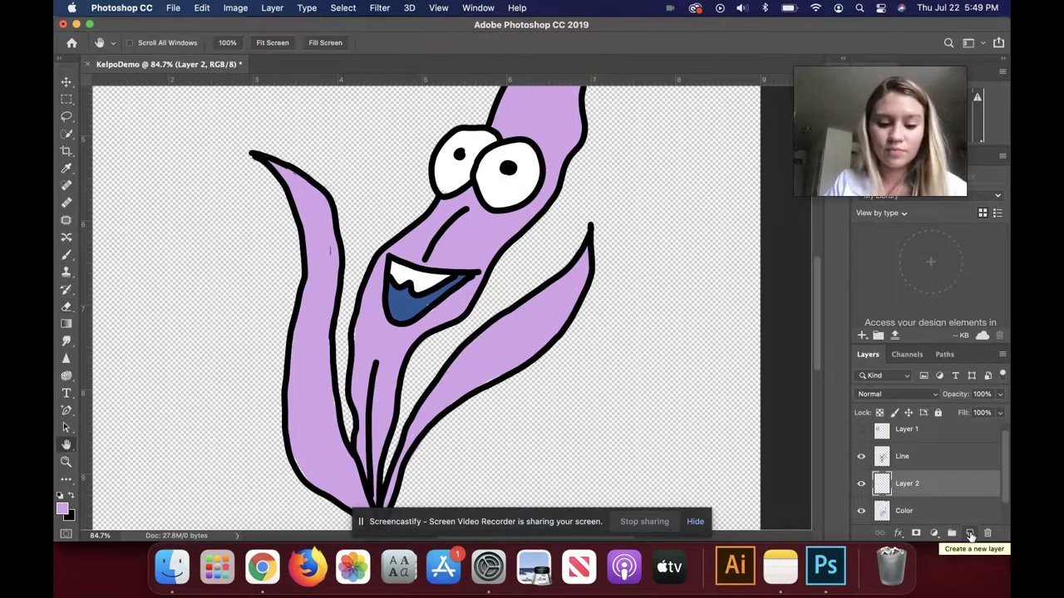
{"action": "key", "text": "l"}
{"action": "key", "text": "i"}
{"action": "key", "text": "h"}
{"action": "key", "text": "s"}
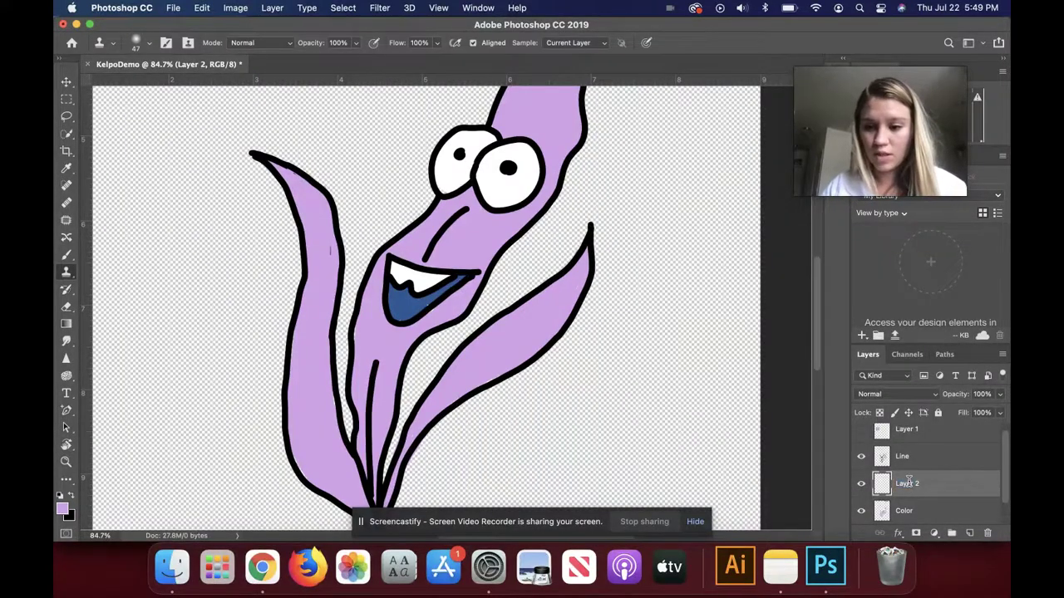
{"action": "type", "text": "Highlights"}
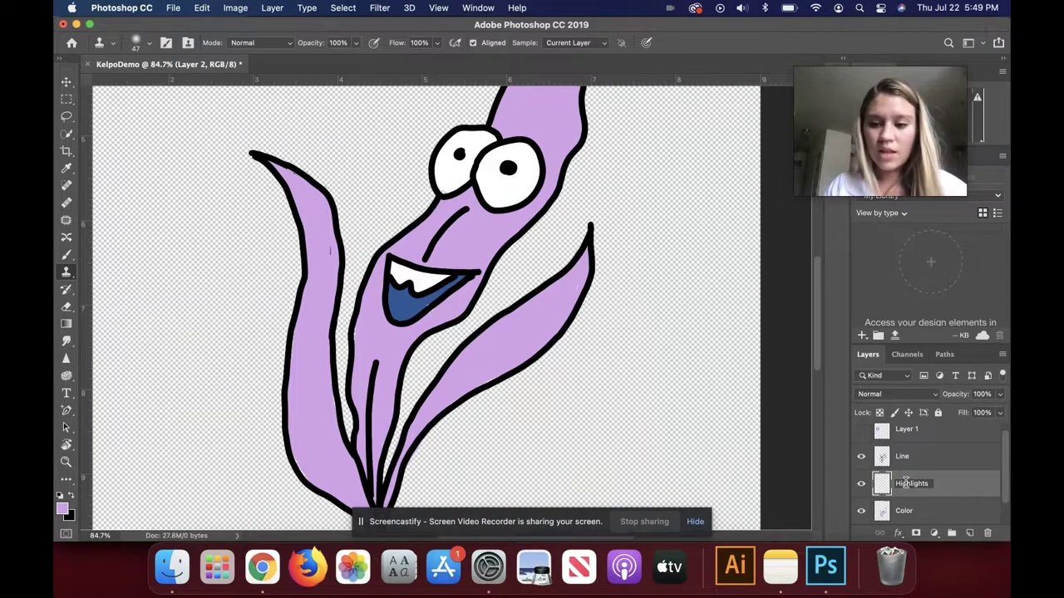
{"action": "left_click", "coordinate": [946, 483]}
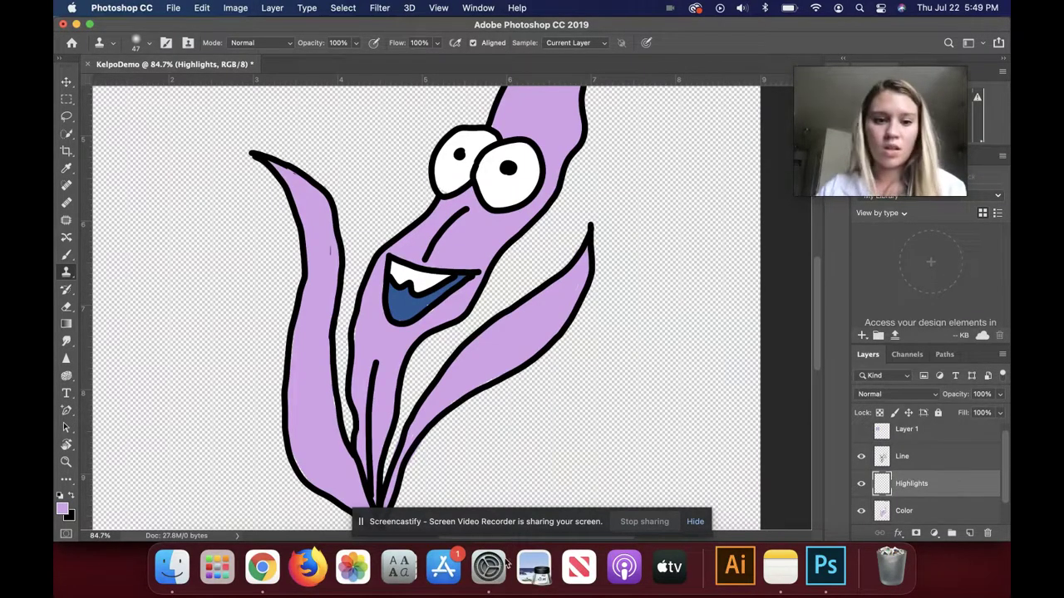
- Set the foreground colour to the paler purple #eec8fc for the highlights
{"action": "scroll", "coordinate": [426, 308], "scroll_direction": "down", "scroll_amount": 3}
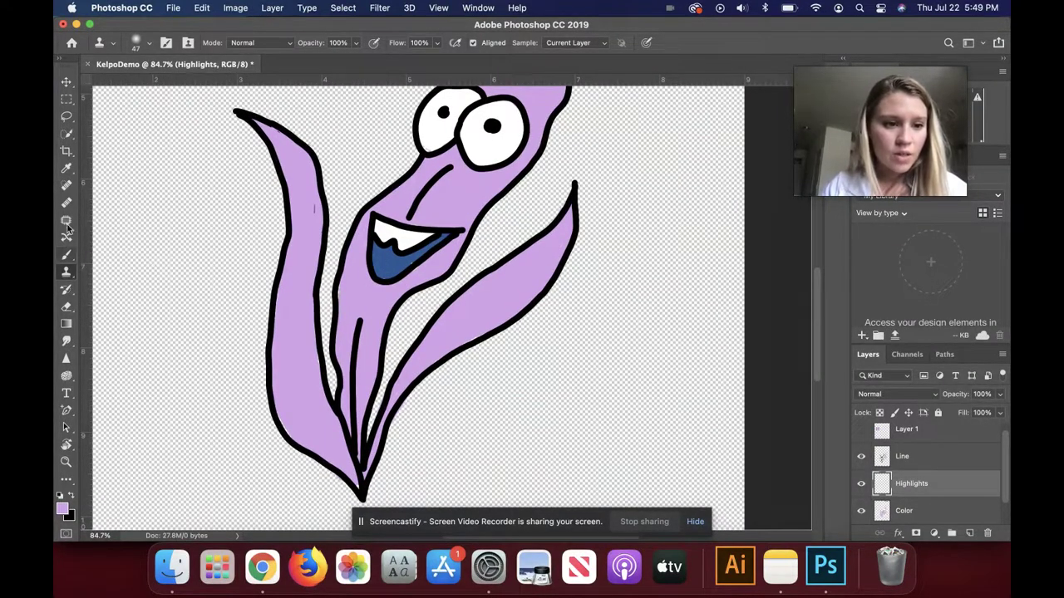
{"action": "left_click", "coordinate": [66, 168]}
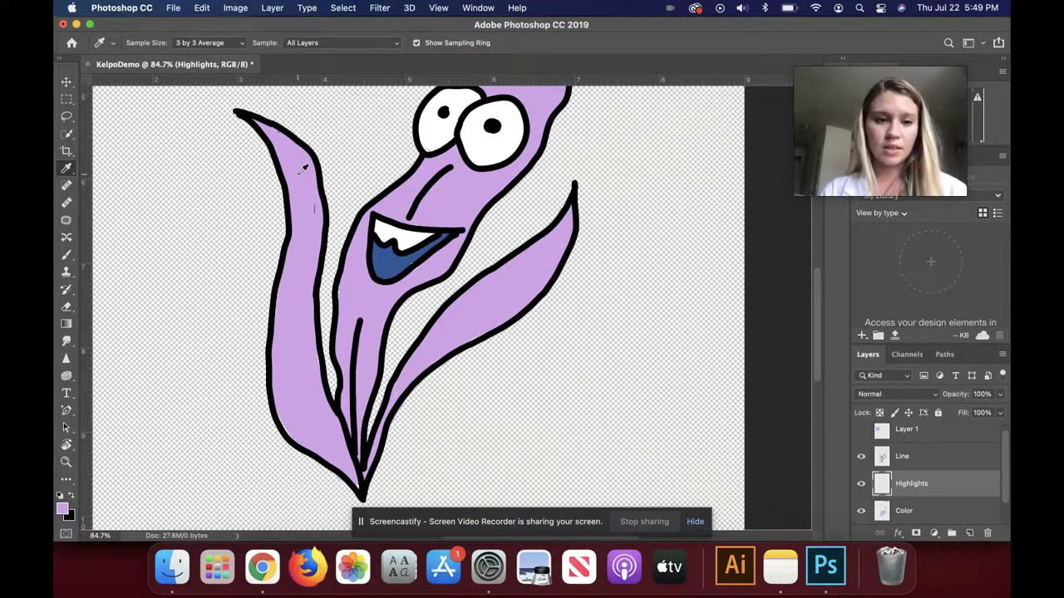
{"action": "left_click", "coordinate": [63, 510]}
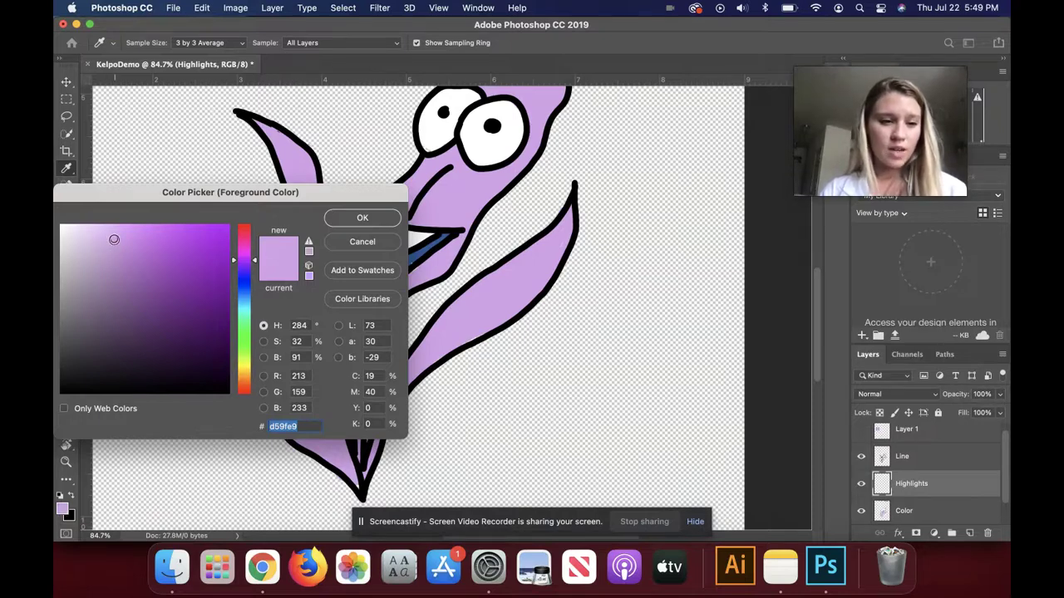
{"action": "left_click", "coordinate": [96, 229]}
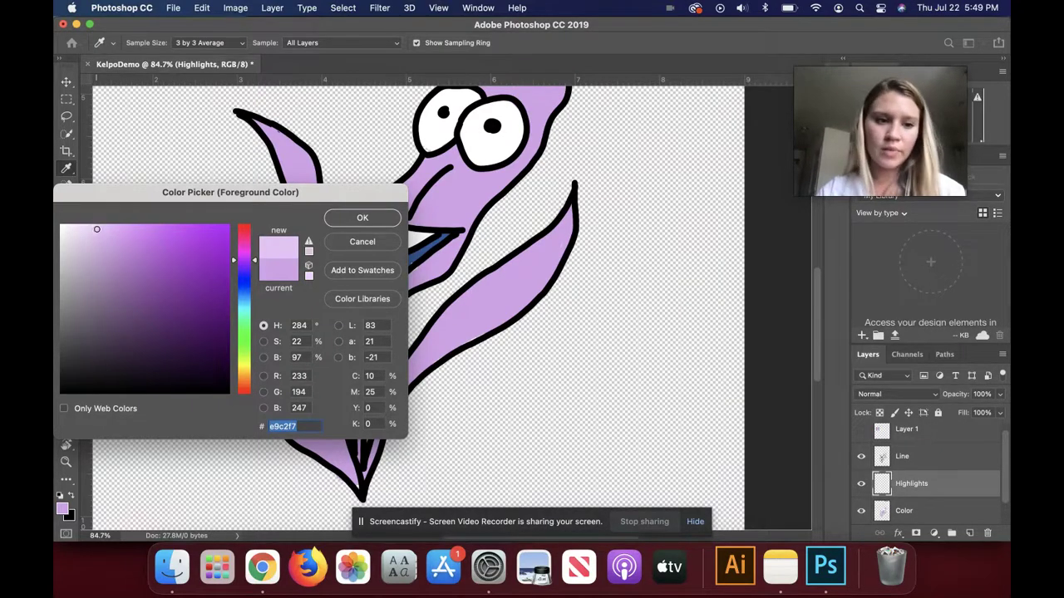
{"action": "left_click", "coordinate": [95, 226]}
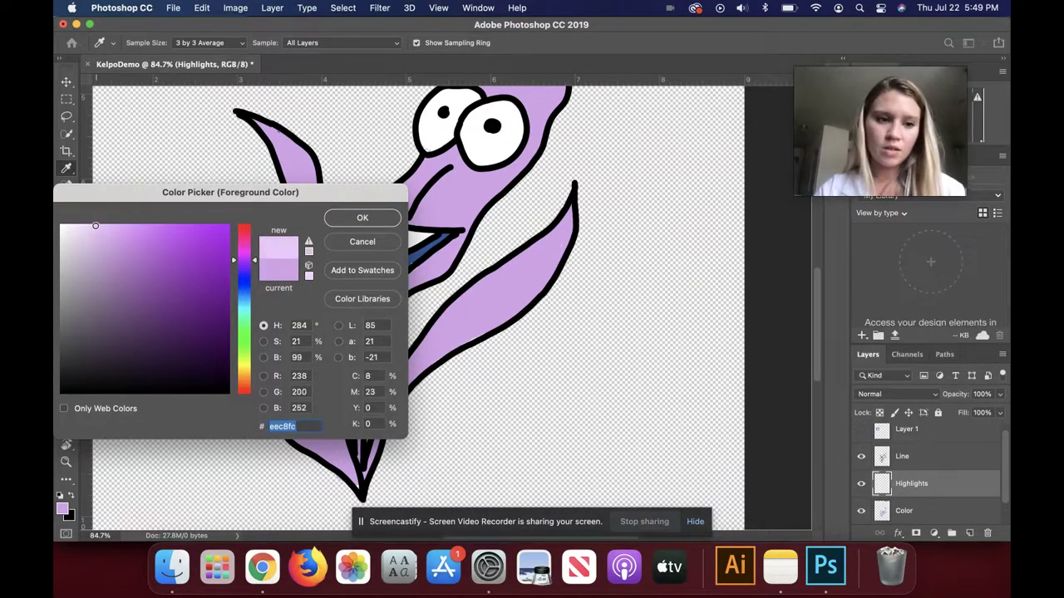
{"action": "left_click", "coordinate": [362, 217]}
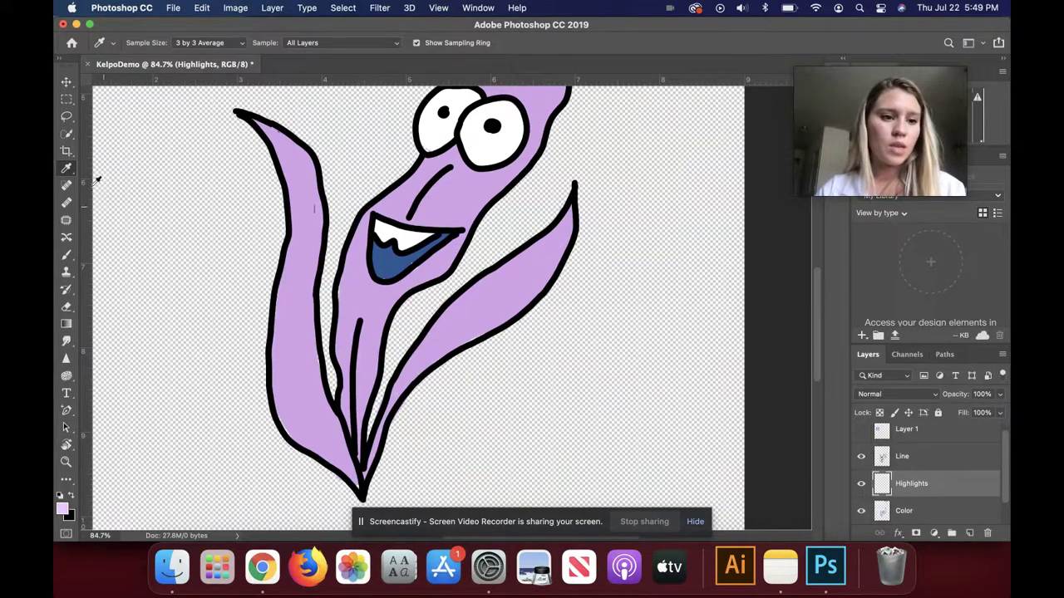
- Paint pale purple highlight strokes beside the nose line and along the body's left edge with the 30 px brush on the Highlights layer
{"action": "left_click", "coordinate": [67, 257]}
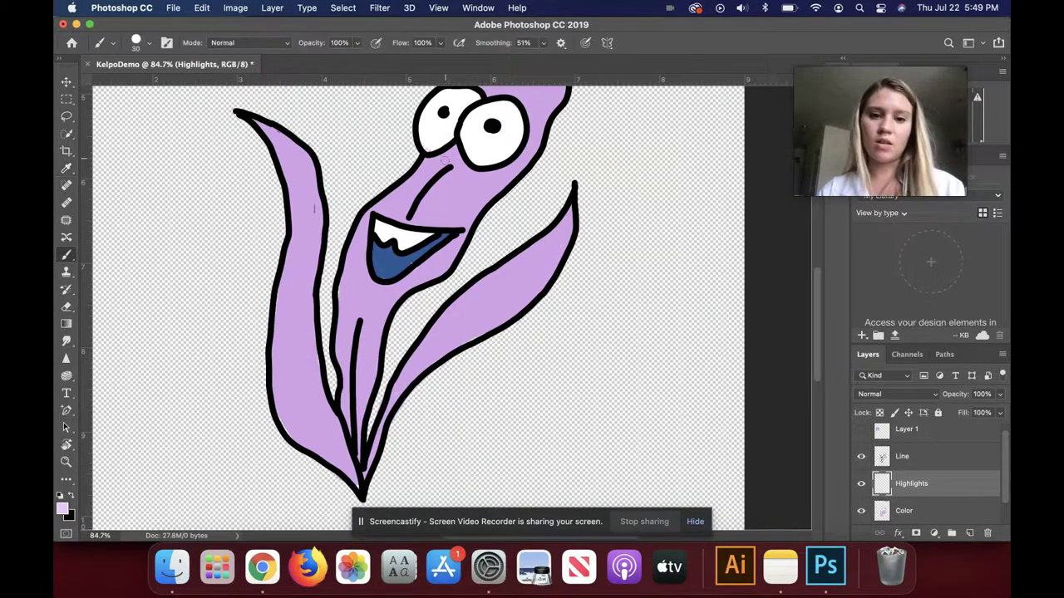
{"action": "left_click_drag", "start_coordinate": [439, 169], "coordinate": [423, 180]}
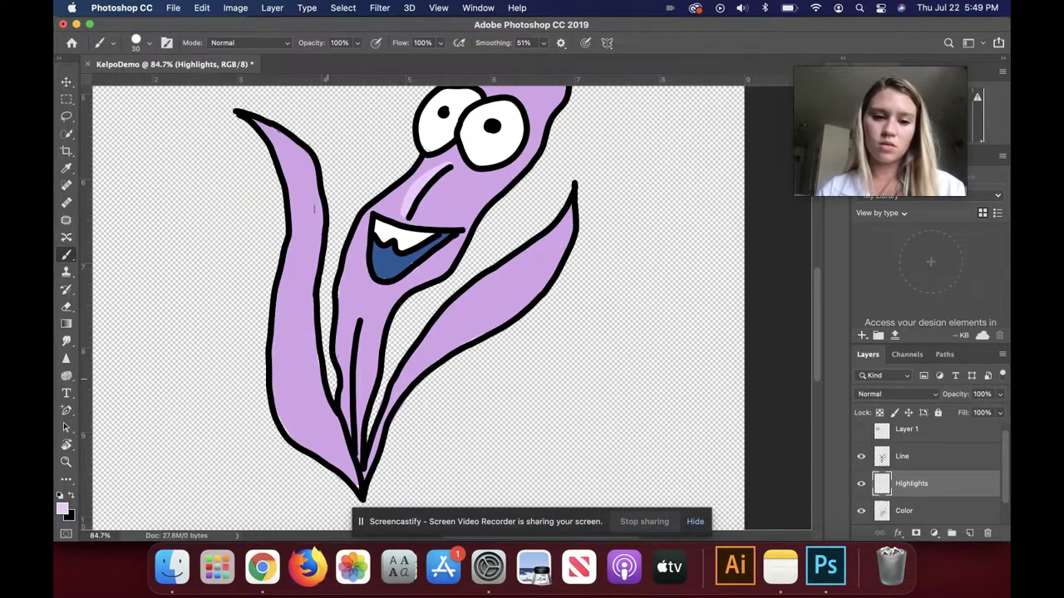
{"action": "left_click_drag", "start_coordinate": [354, 233], "coordinate": [348, 246]}
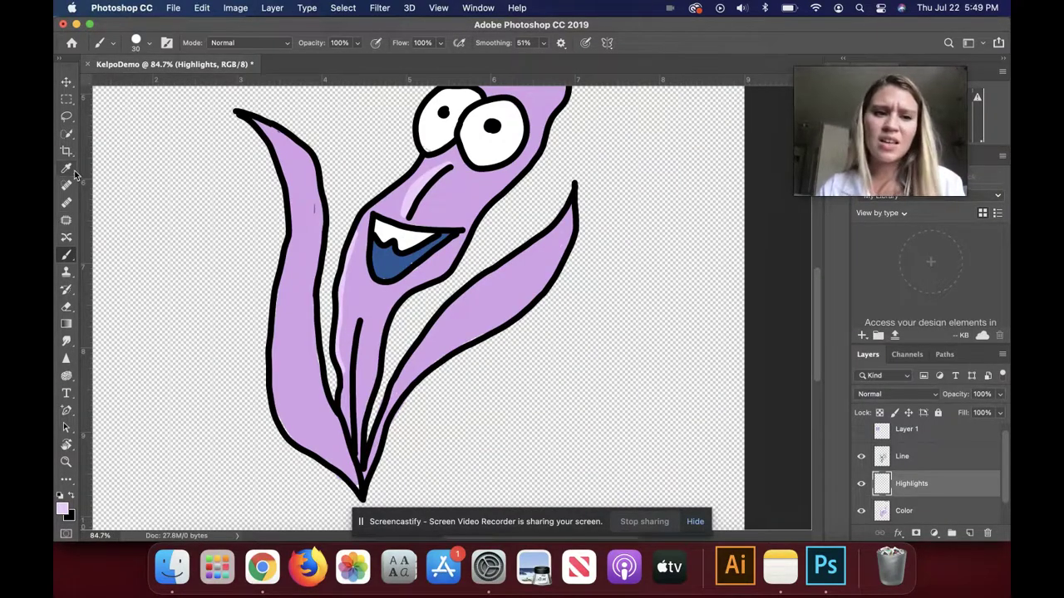
- Select the painted highlights along the body's left edge and beside the nose with Quick Selection, and check the foreground colour
{"action": "left_click", "coordinate": [67, 135]}
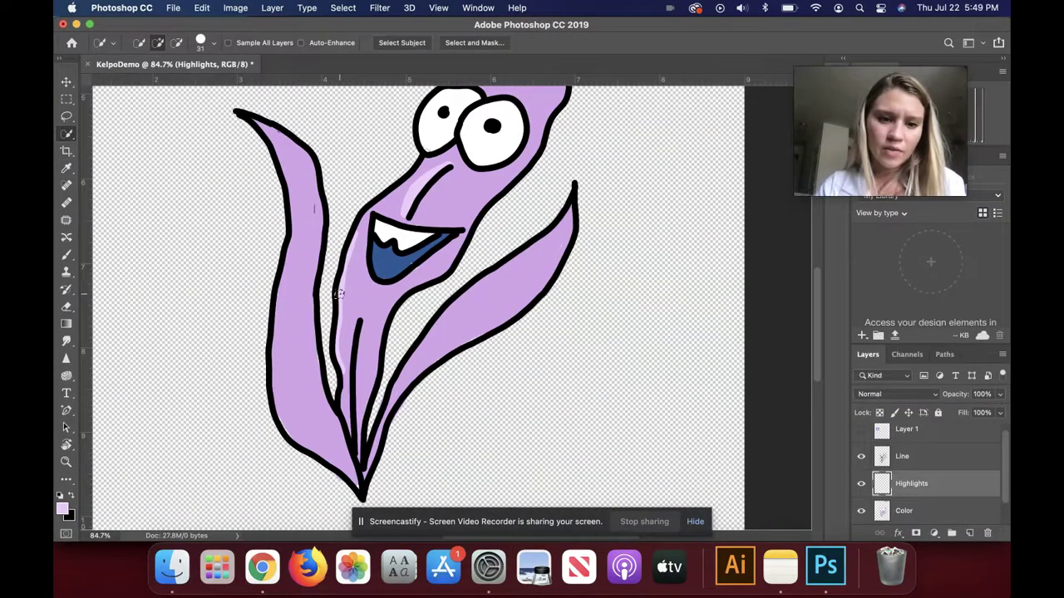
{"action": "left_click_drag", "start_coordinate": [339, 294], "coordinate": [354, 236]}
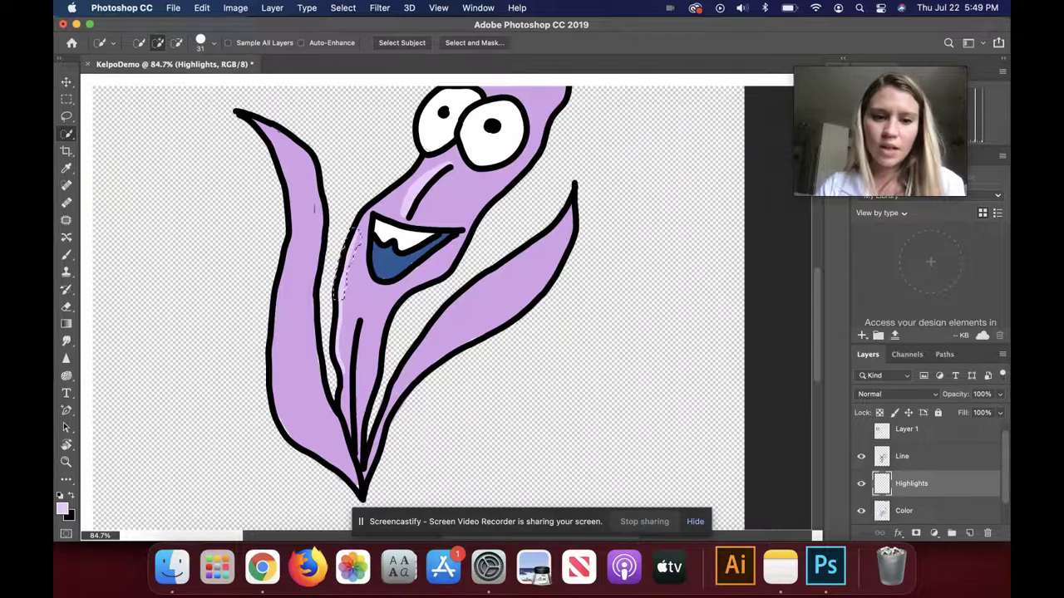
{"action": "left_click_drag", "start_coordinate": [333, 306], "coordinate": [341, 389]}
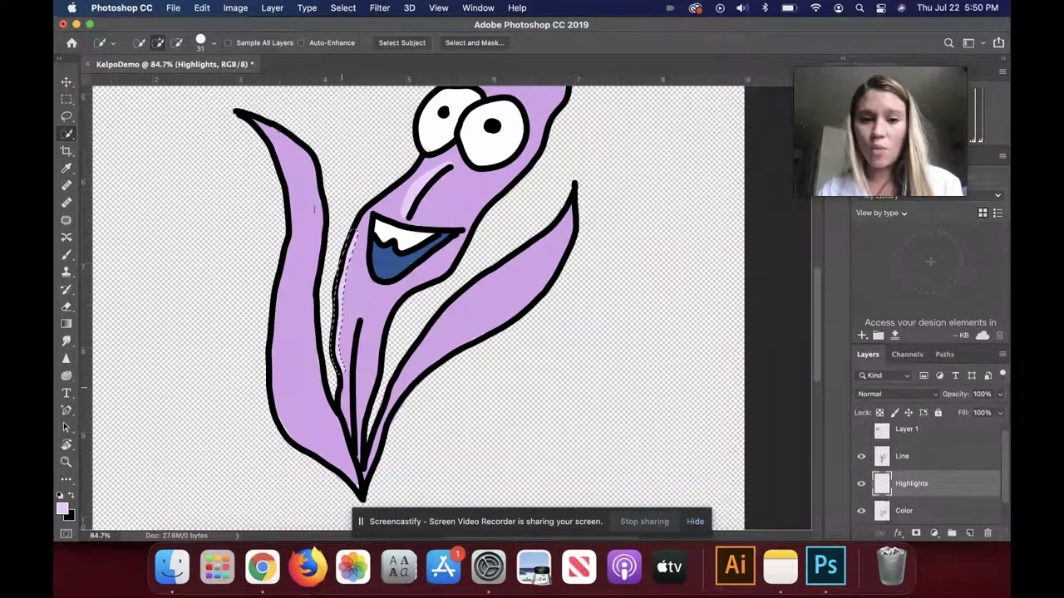
{"action": "left_click_drag", "start_coordinate": [398, 209], "coordinate": [439, 169]}
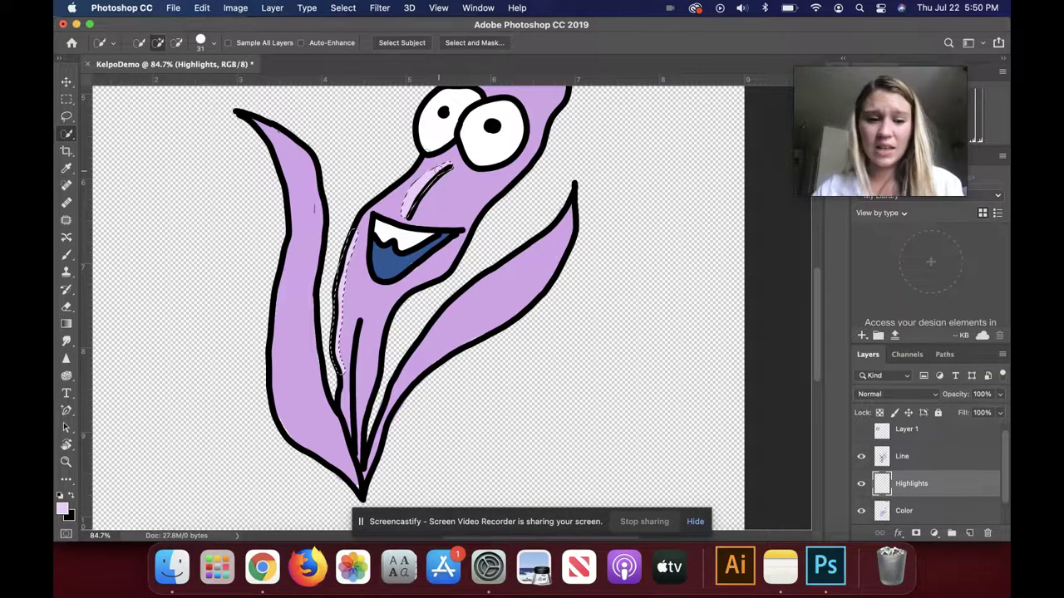
{"action": "left_click", "coordinate": [68, 514]}
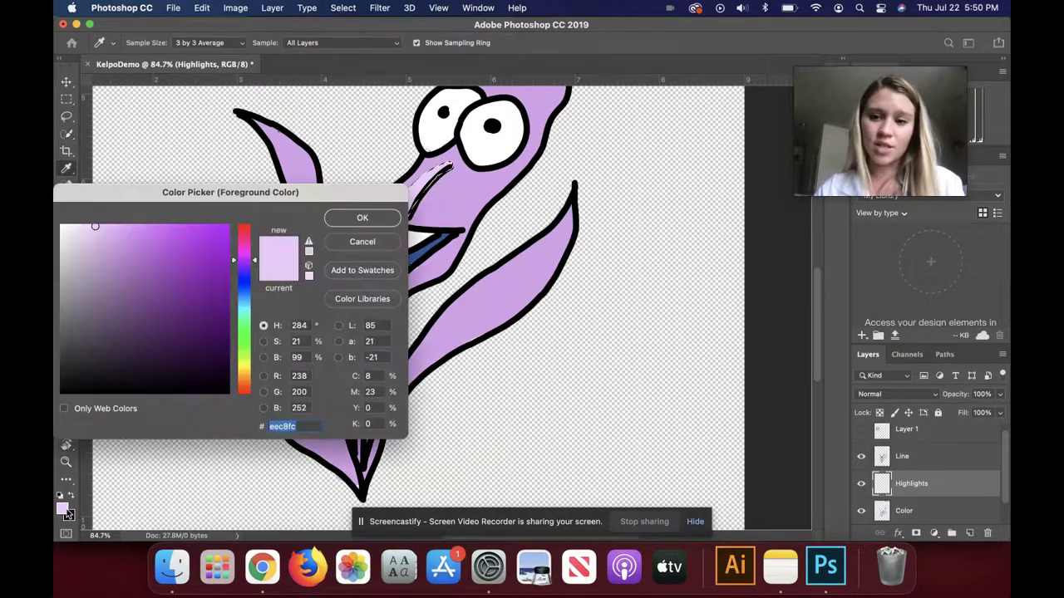
{"action": "left_click", "coordinate": [361, 218]}
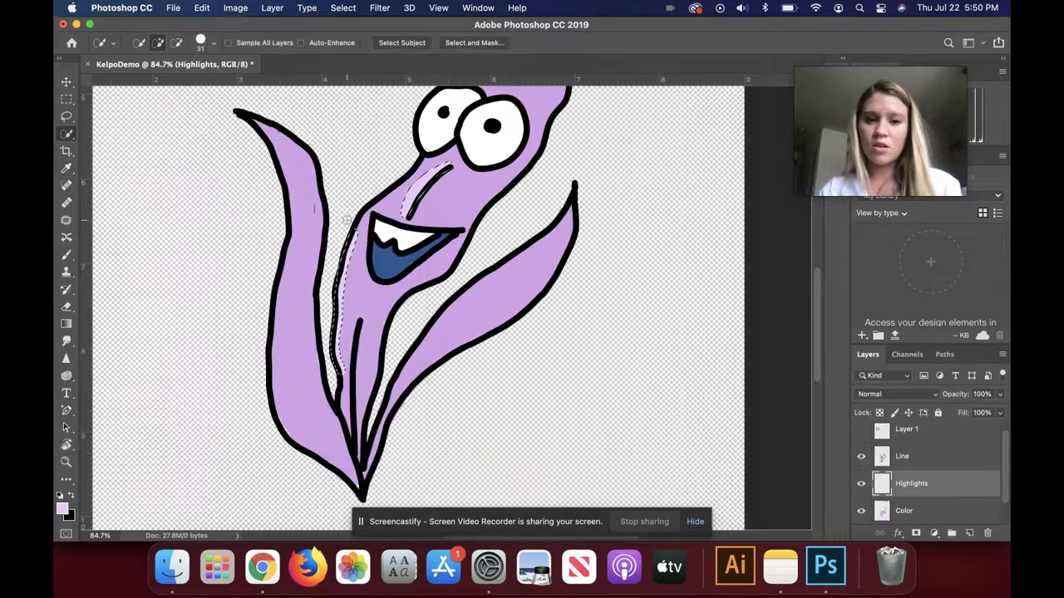
{"action": "scroll", "coordinate": [546, 242], "scroll_direction": "down", "scroll_amount": 5}
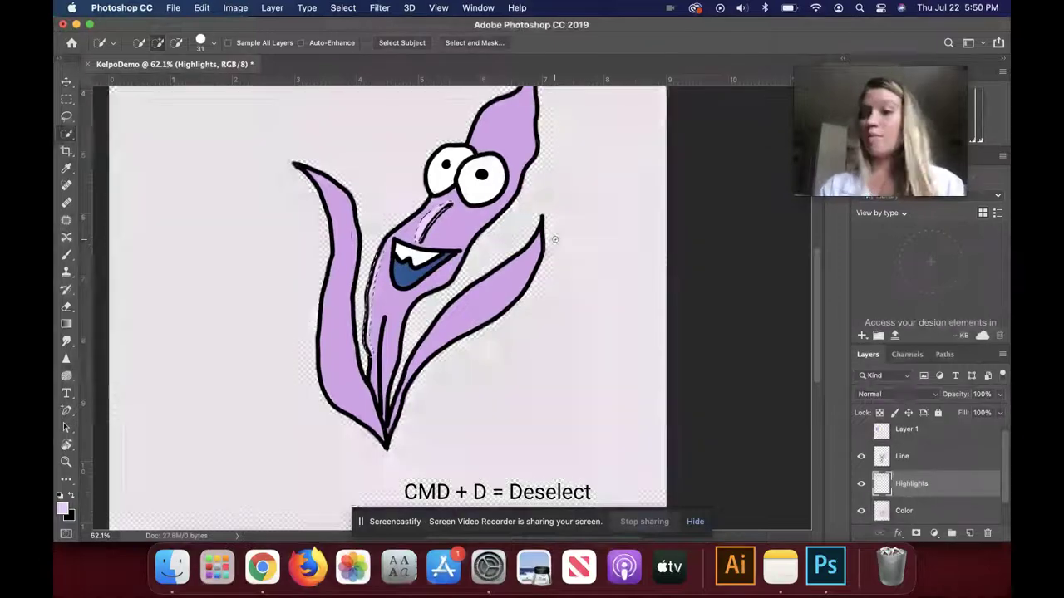
- Switch to Chrome, look through the palette ideas on Canva's Color Palette Generator page and open the color combinations resource
{"action": "left_click", "coordinate": [260, 581]}
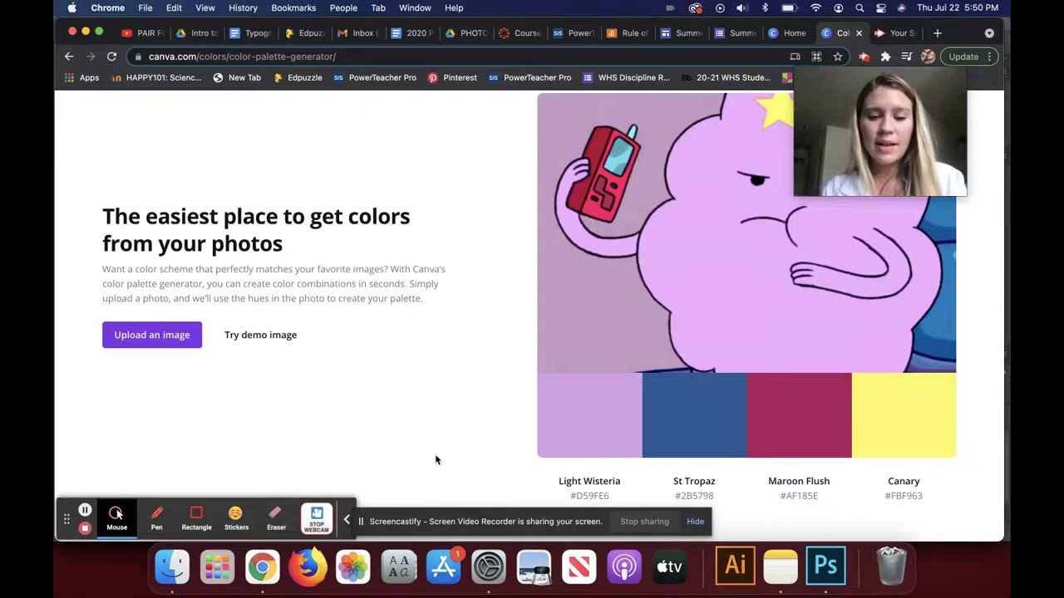
{"action": "scroll", "coordinate": [435, 458], "scroll_direction": "down", "scroll_amount": 5}
{"action": "scroll", "coordinate": [435, 458], "scroll_direction": "down", "scroll_amount": 4}
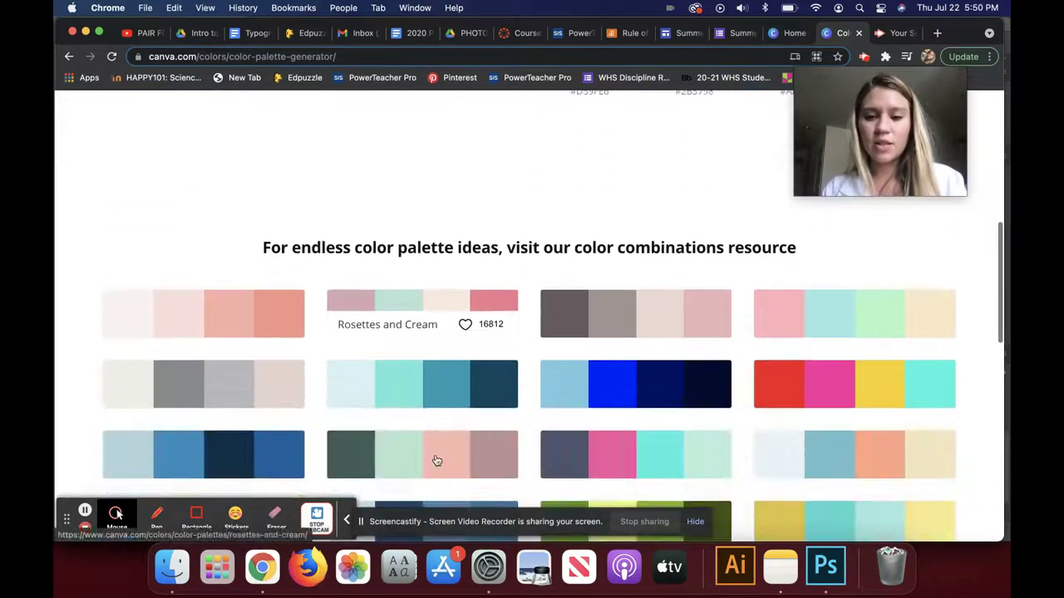
{"action": "scroll", "coordinate": [436, 458], "scroll_direction": "up", "scroll_amount": 5}
{"action": "scroll", "coordinate": [435, 459], "scroll_direction": "up", "scroll_amount": 4}
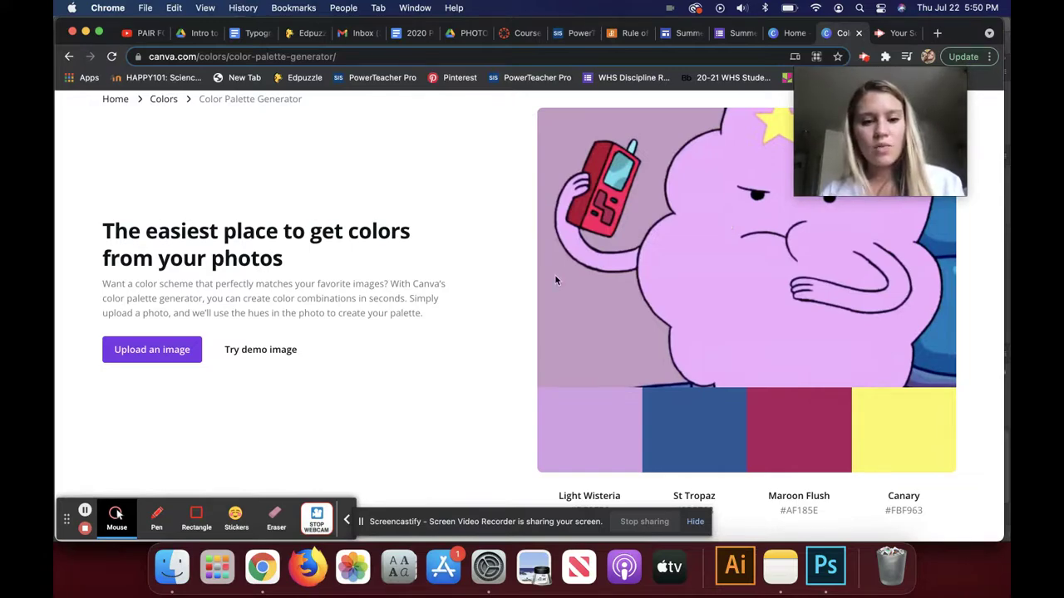
{"action": "scroll", "coordinate": [556, 280], "scroll_direction": "down", "scroll_amount": 10}
{"action": "scroll", "coordinate": [556, 280], "scroll_direction": "down", "scroll_amount": 1}
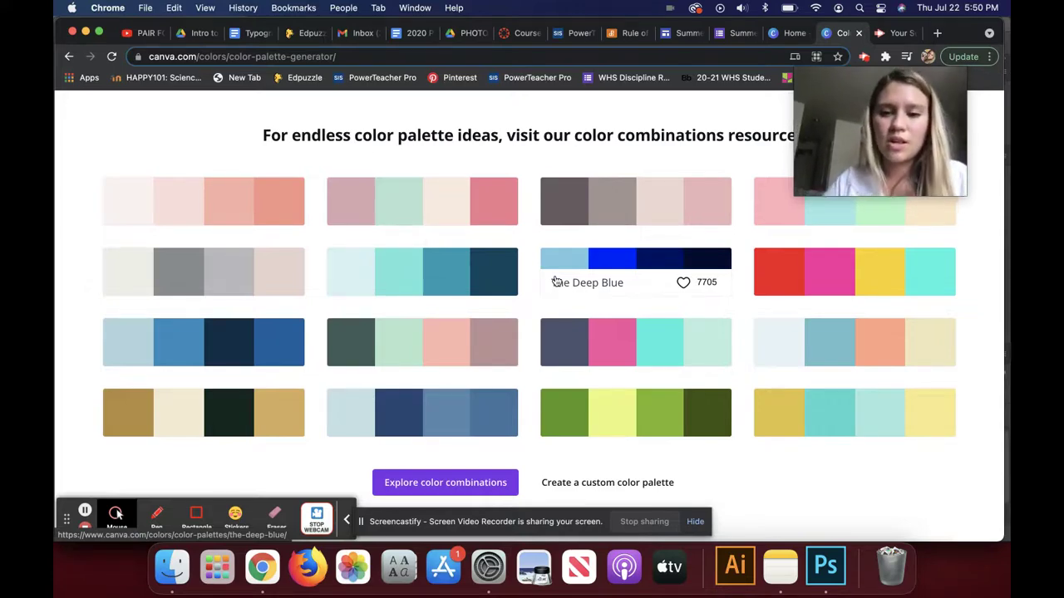
{"action": "scroll", "coordinate": [528, 336], "scroll_direction": "down", "scroll_amount": 3}
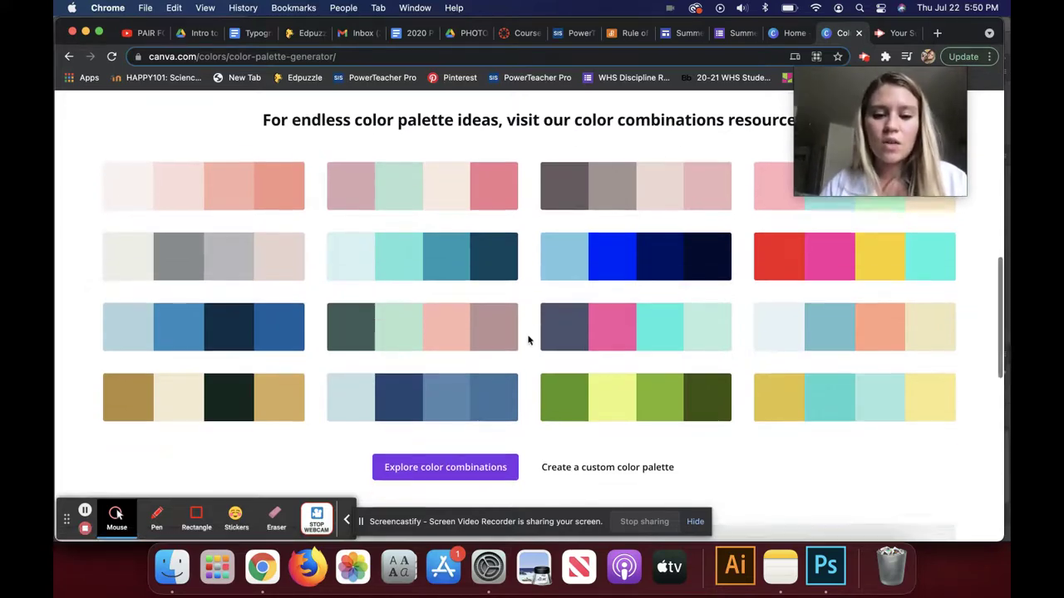
{"action": "left_click", "coordinate": [488, 437]}
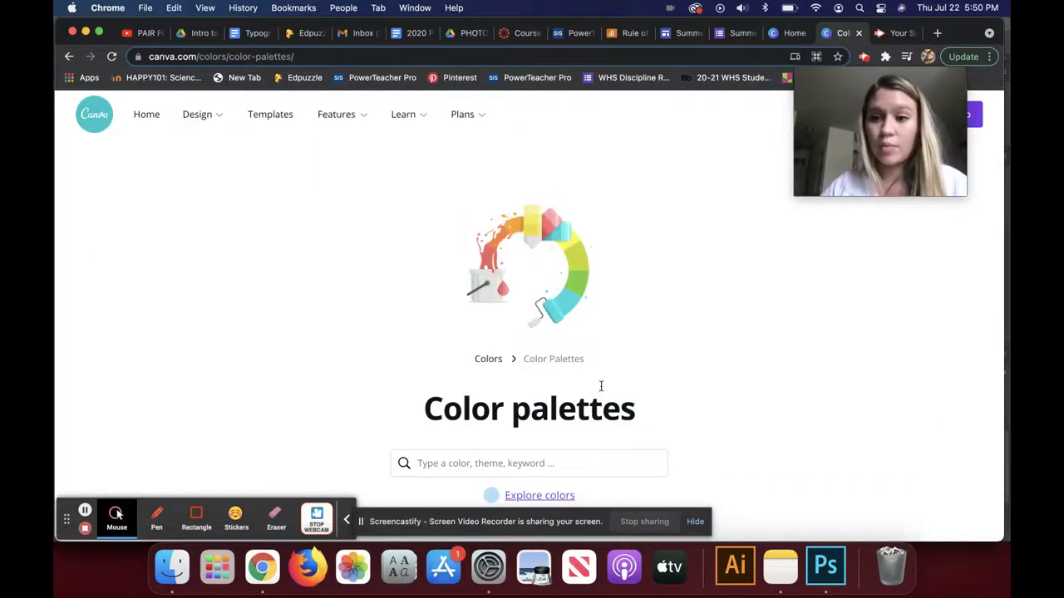
- Browse the color palettes collection and open the Healthy Leaves color combination
{"action": "scroll", "coordinate": [674, 388], "scroll_direction": "down", "scroll_amount": 5}
{"action": "scroll", "coordinate": [672, 388], "scroll_direction": "down", "scroll_amount": 5}
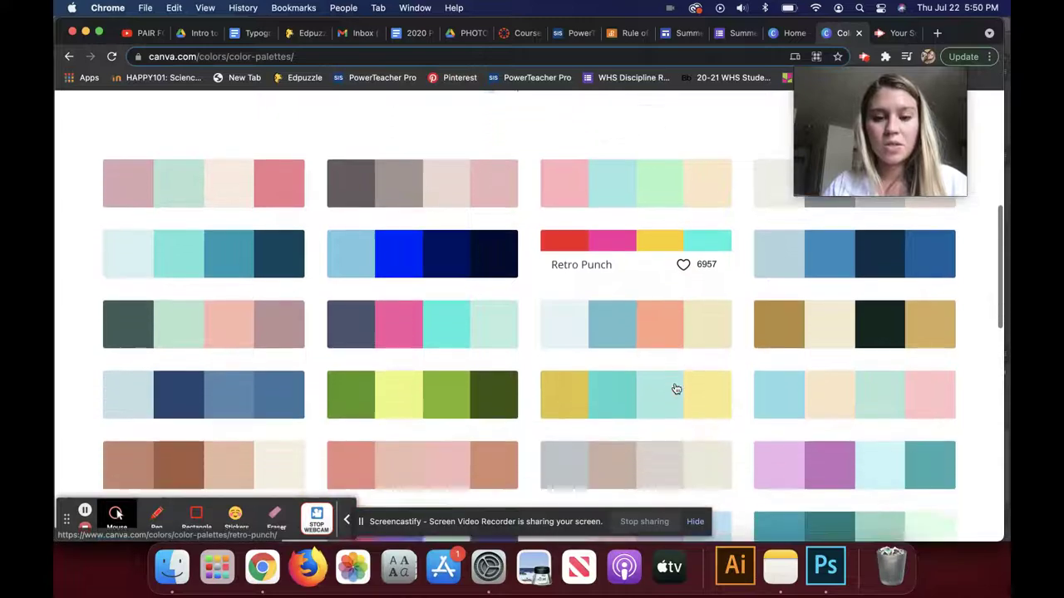
{"action": "scroll", "coordinate": [661, 381], "scroll_direction": "up", "scroll_amount": 2}
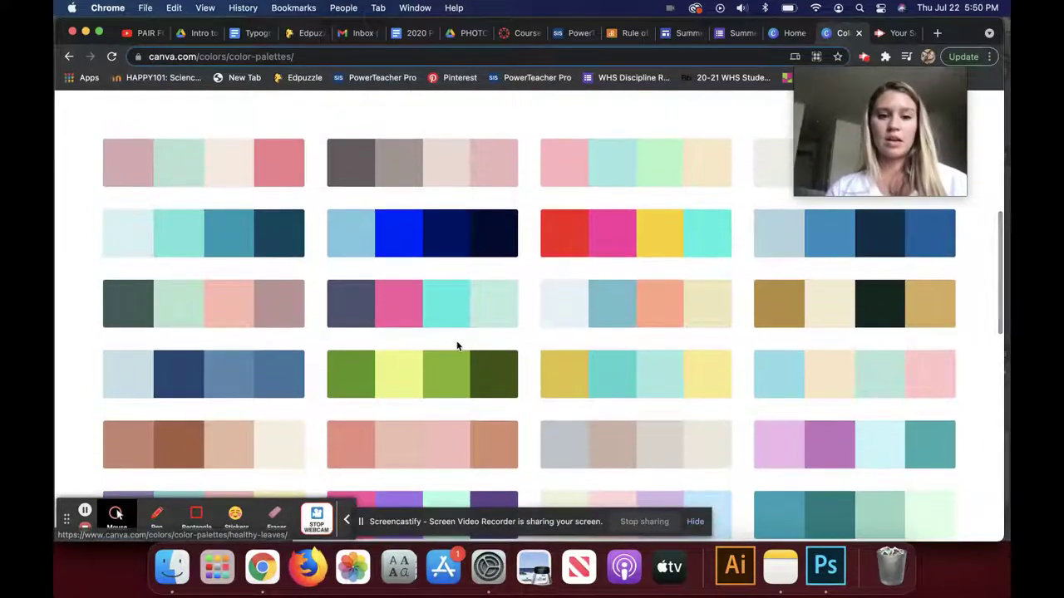
{"action": "scroll", "coordinate": [456, 346], "scroll_direction": "down", "scroll_amount": 1}
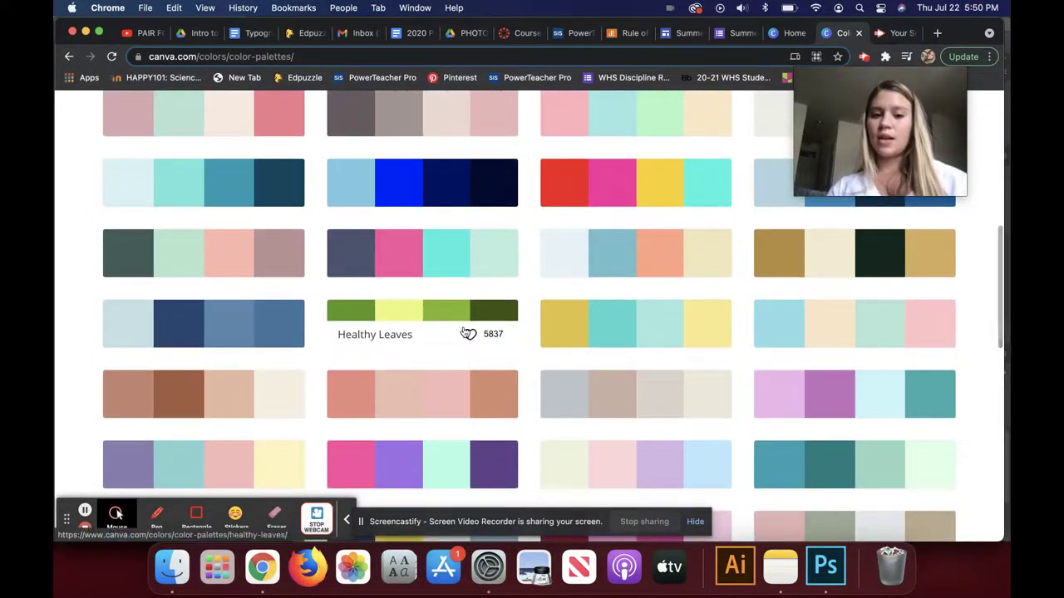
{"action": "left_click", "coordinate": [455, 319]}
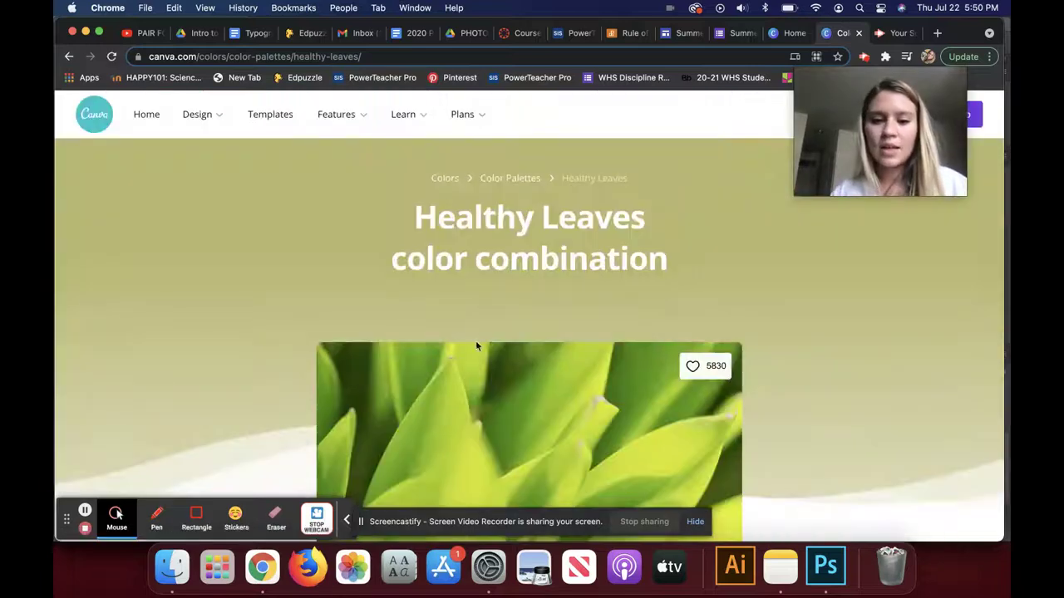
- Review the Healthy Leaves swatches and their hex codes, and open the related Trees During Fall combination
{"action": "scroll", "coordinate": [473, 397], "scroll_direction": "down", "scroll_amount": 4}
{"action": "scroll", "coordinate": [474, 402], "scroll_direction": "down", "scroll_amount": 5}
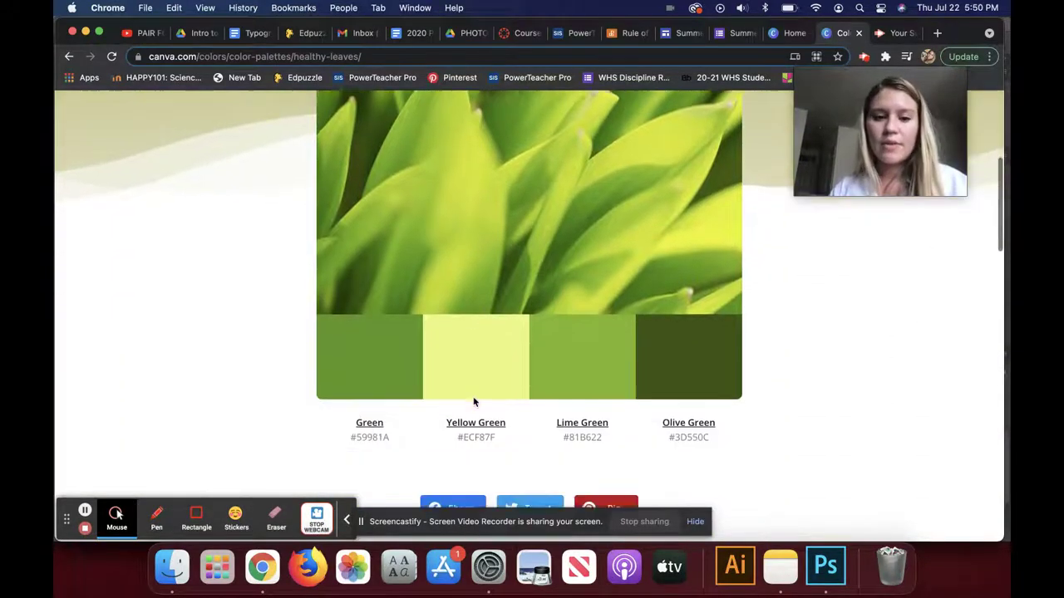
{"action": "scroll", "coordinate": [473, 402], "scroll_direction": "down", "scroll_amount": 1}
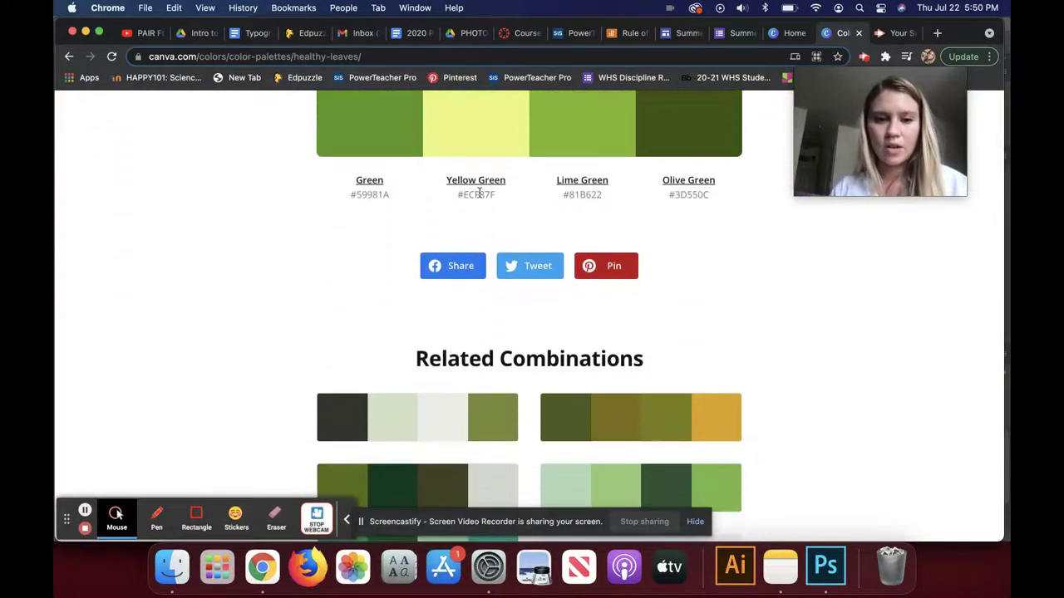
{"action": "scroll", "coordinate": [792, 217], "scroll_direction": "down", "scroll_amount": 3}
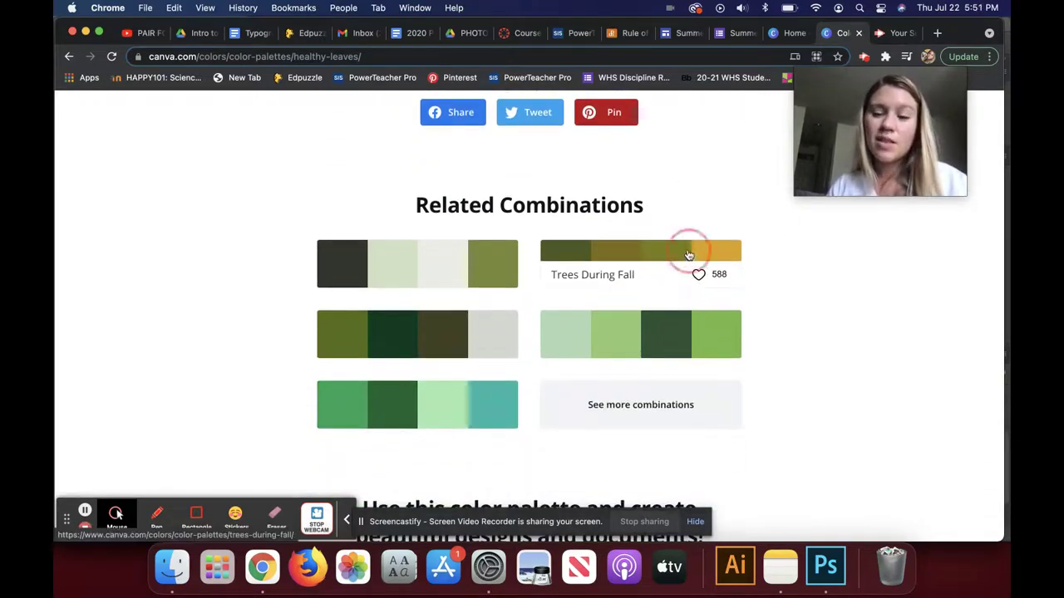
{"action": "left_click", "coordinate": [689, 250]}
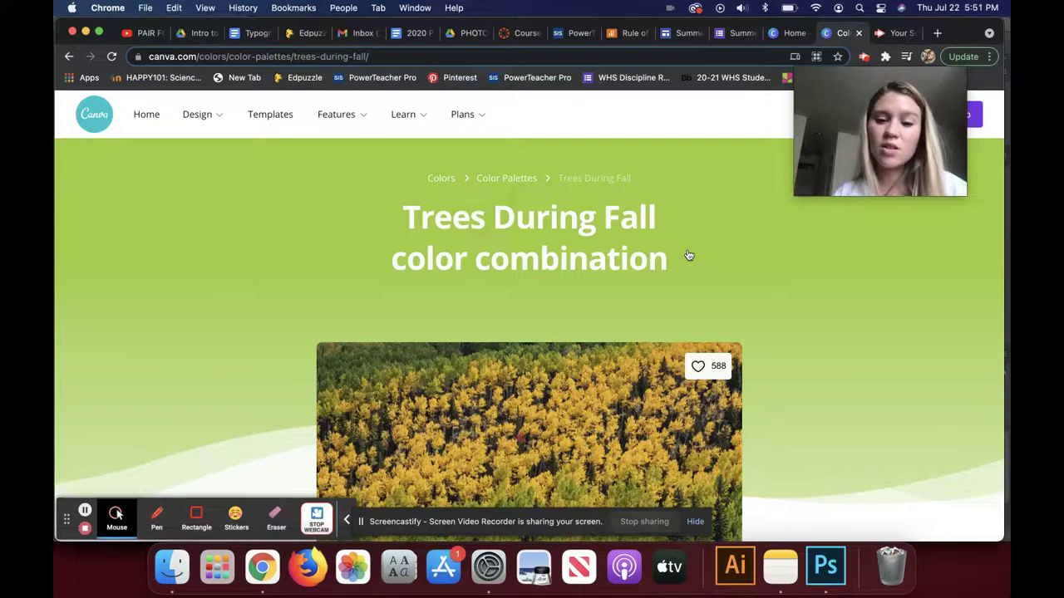
- Review the Trees During Fall swatches and related combinations, and open the Mellow Barnyard color combination
{"action": "scroll", "coordinate": [689, 255], "scroll_direction": "down", "scroll_amount": 4}
{"action": "scroll", "coordinate": [690, 254], "scroll_direction": "down", "scroll_amount": 6}
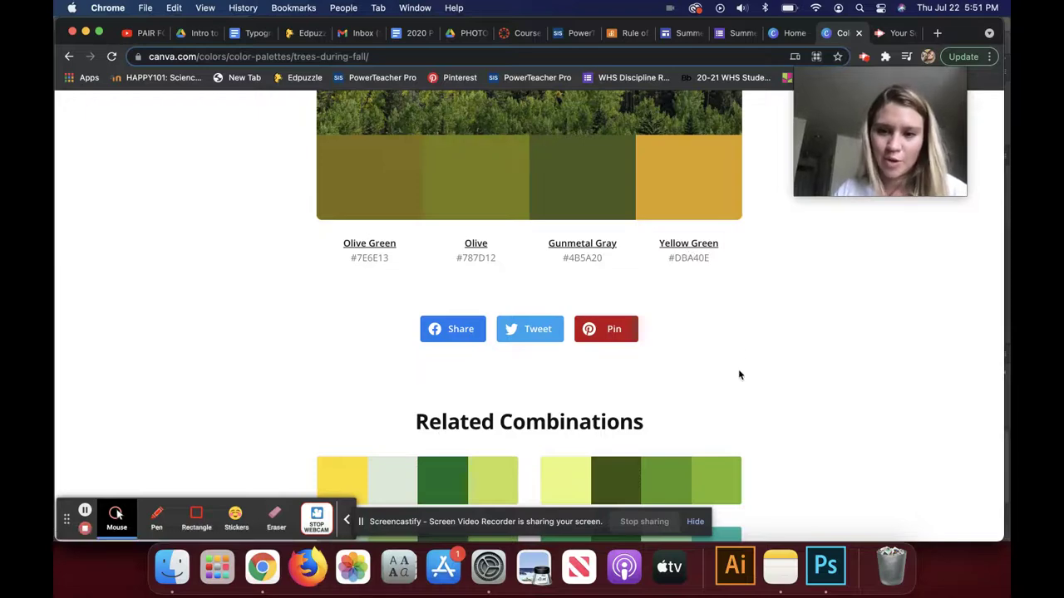
{"action": "scroll", "coordinate": [738, 373], "scroll_direction": "down", "scroll_amount": 4}
{"action": "scroll", "coordinate": [739, 375], "scroll_direction": "down", "scroll_amount": 1}
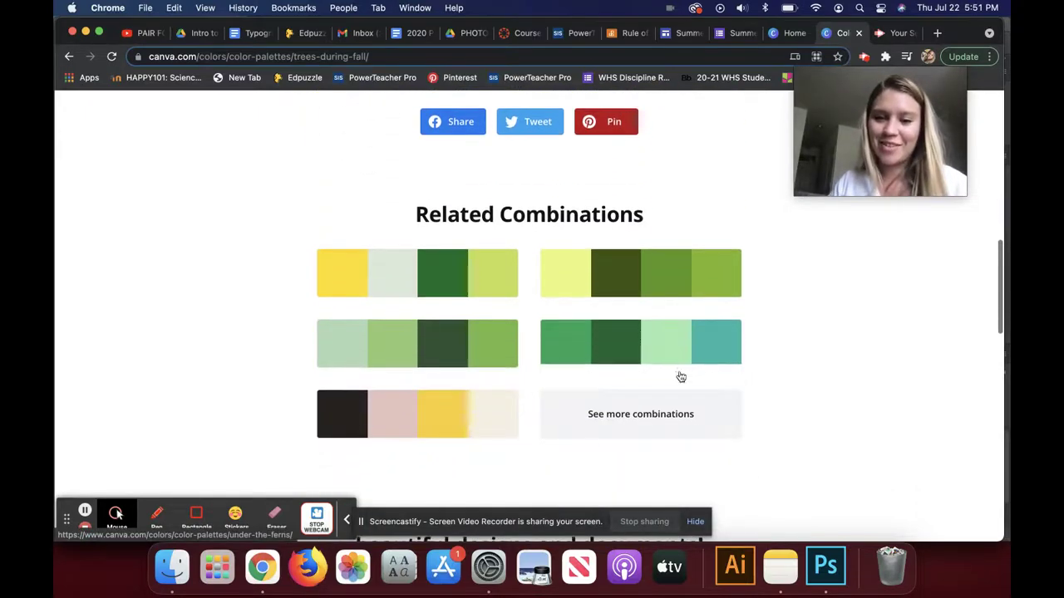
{"action": "left_click", "coordinate": [495, 408]}
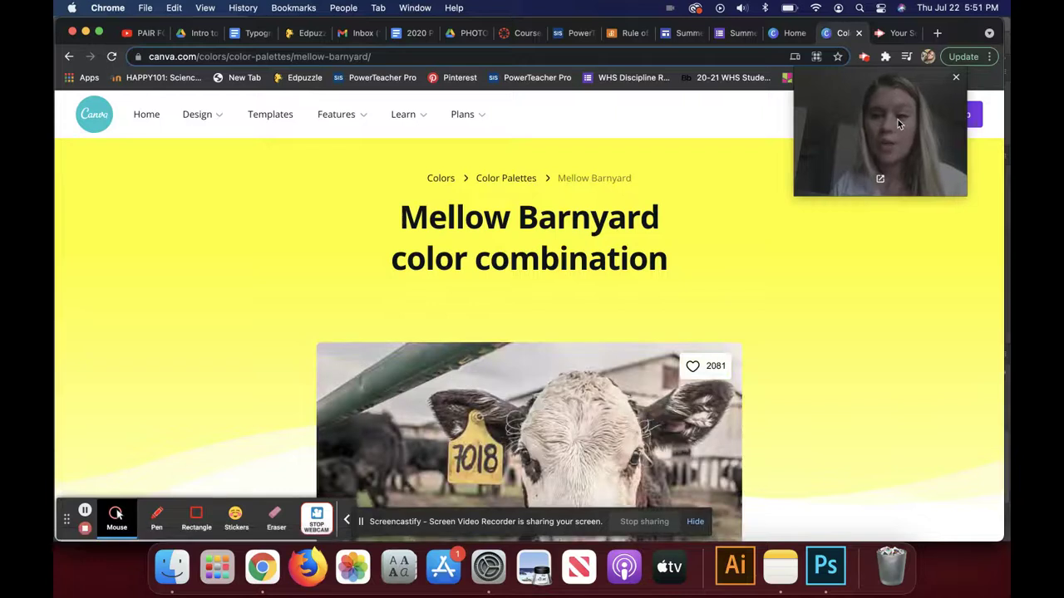
{"action": "left_click", "coordinate": [898, 119]}
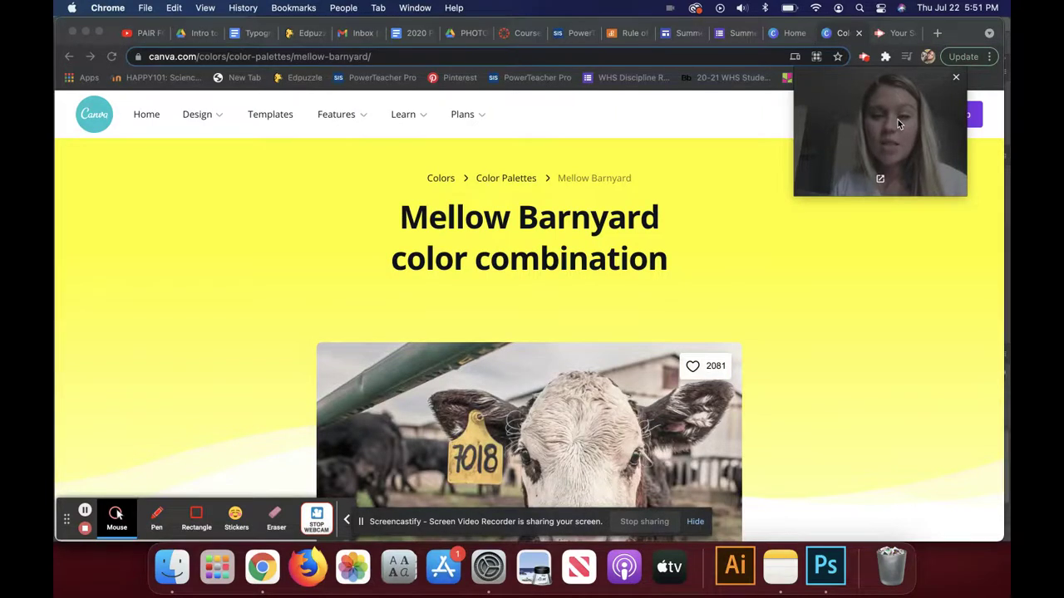